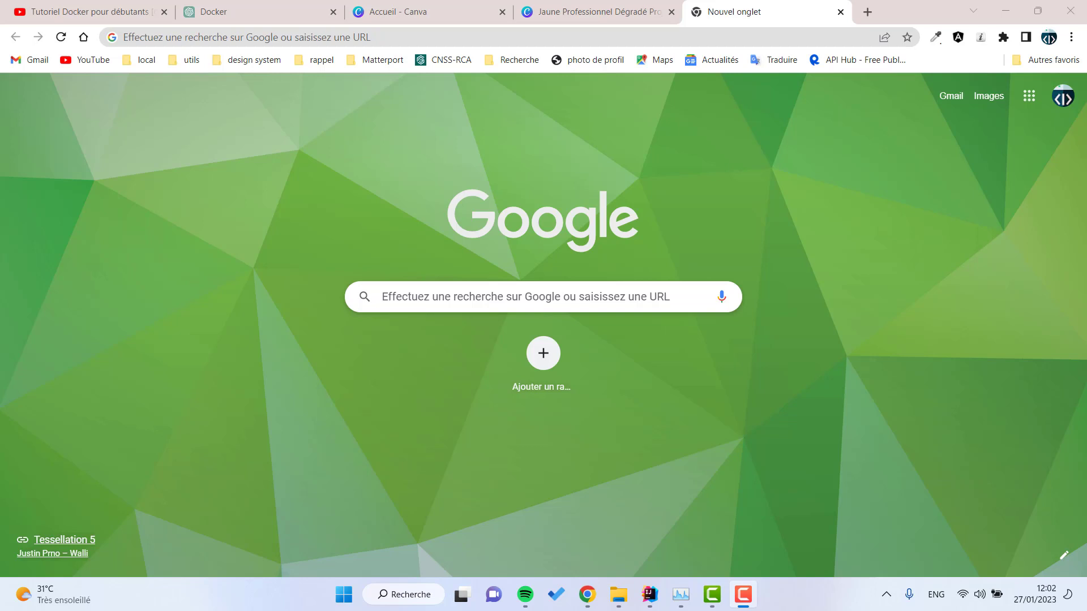
# Step: Go to the goxens.com website in the new tab
pyautogui.click(600, 42)
pyautogui.write('goxen')
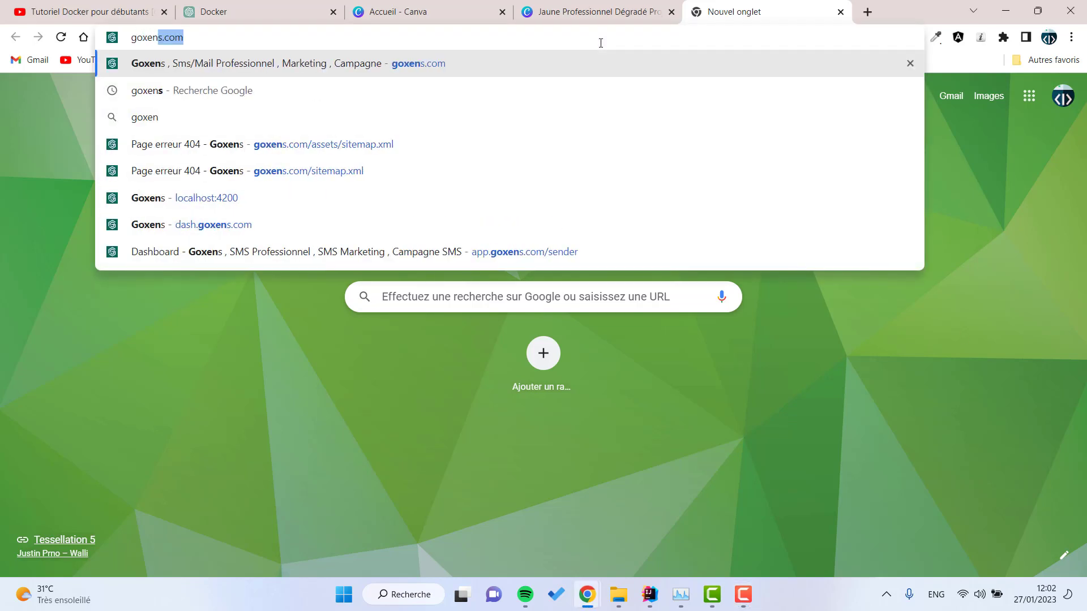
pyautogui.write('s')
pyautogui.press('Delete')
pyautogui.press('Return')
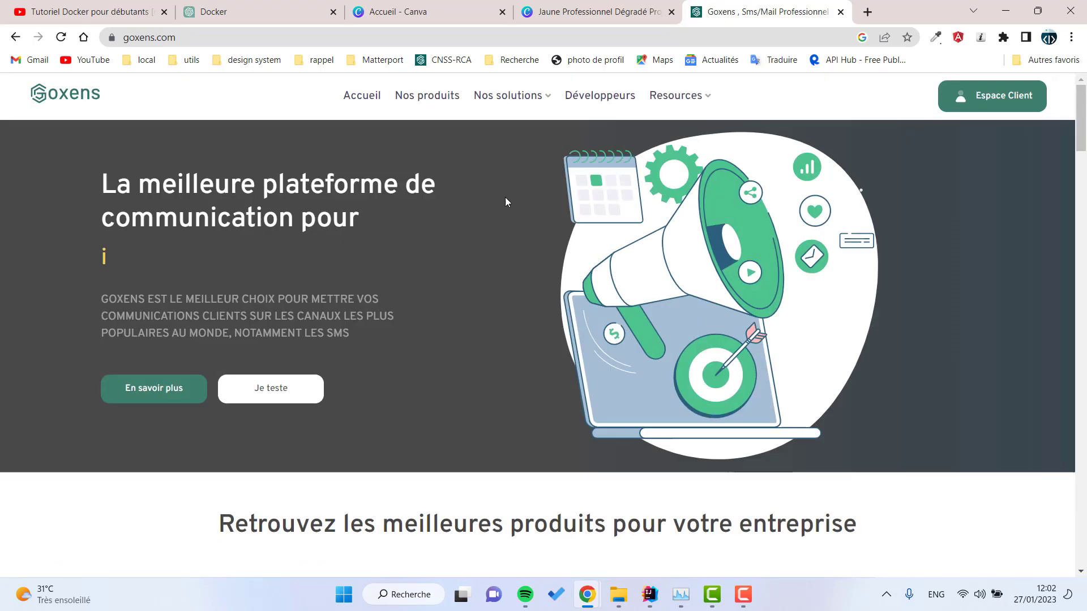
# Step: Browse the homepage, view the Nos produits page, then go to Développeurs
pyautogui.scroll(-8, 439, 248)
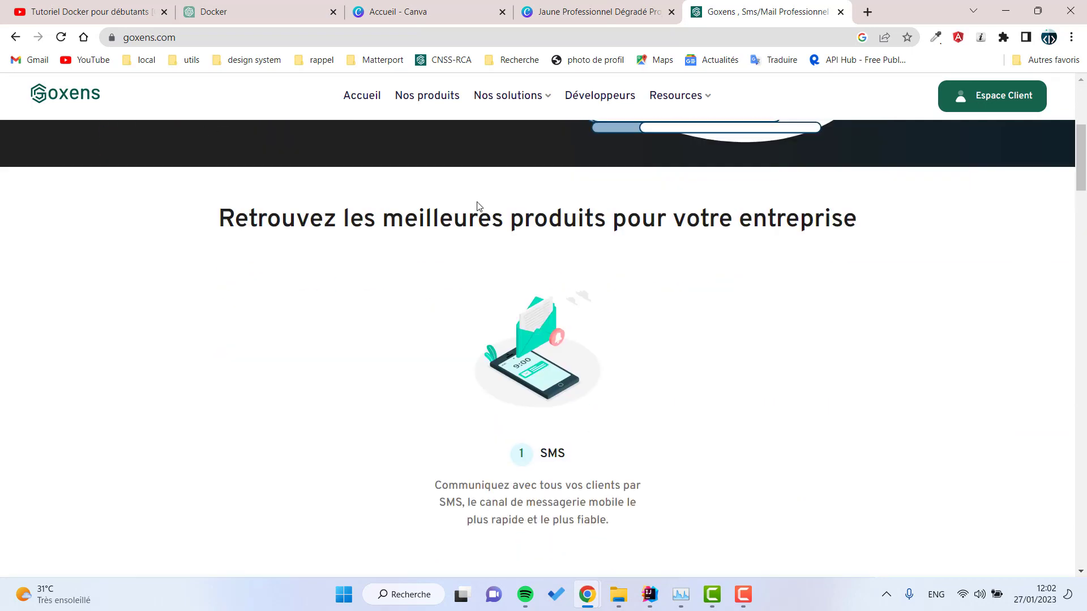
pyautogui.scroll(-15, 440, 241)
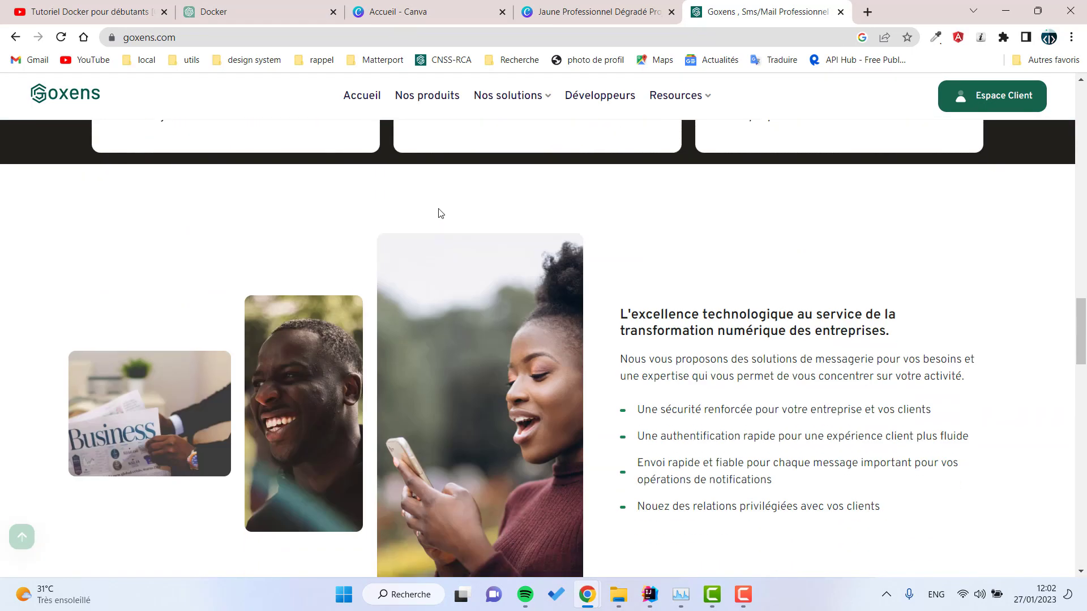
pyautogui.scroll(-12, 502, 225)
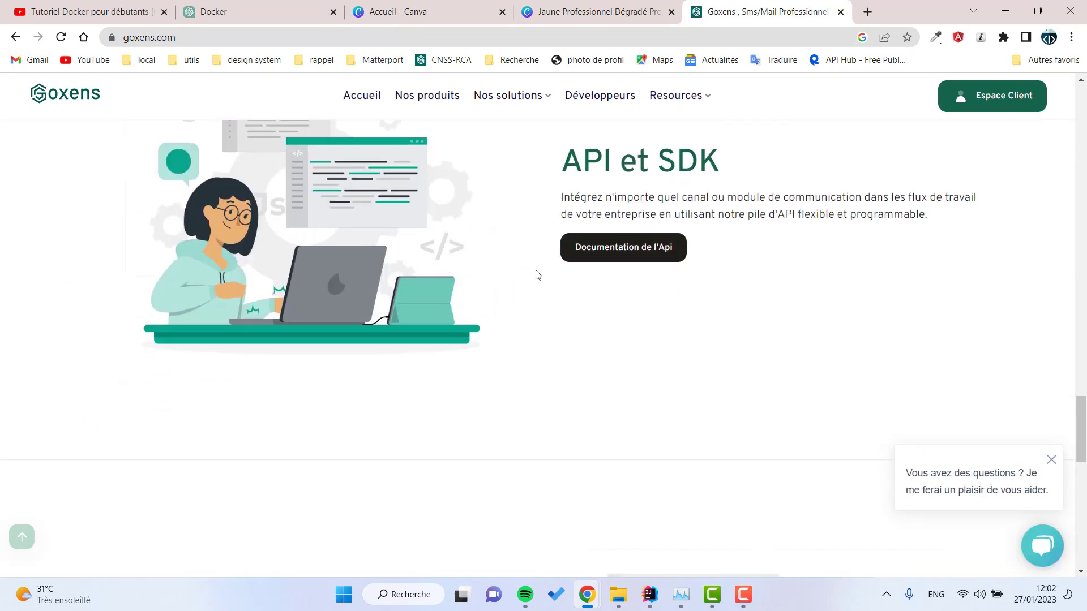
pyautogui.scroll(-5, 504, 245)
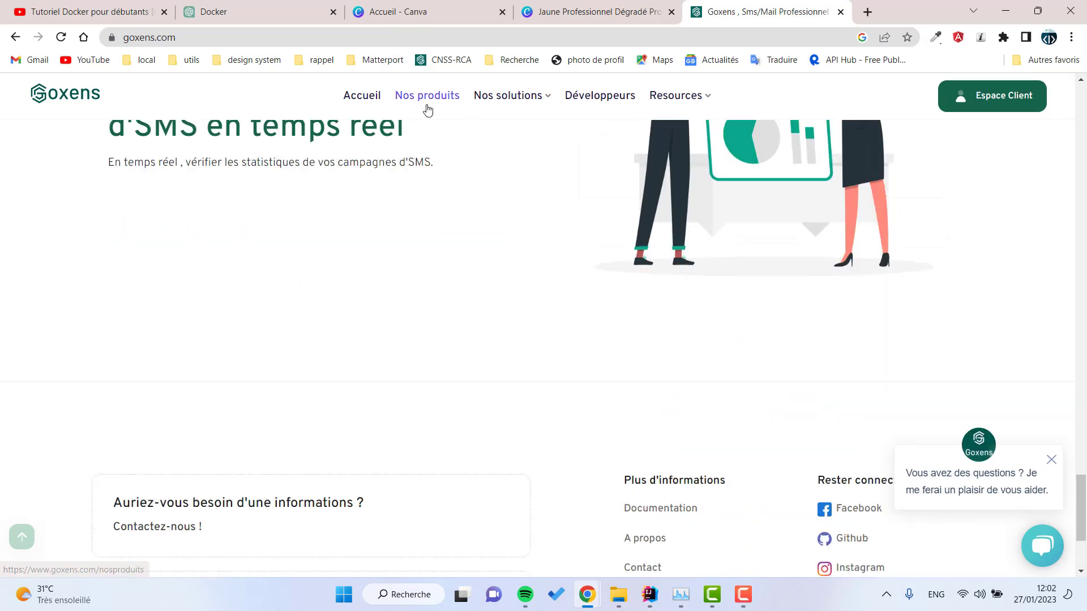
pyautogui.click(426, 108)
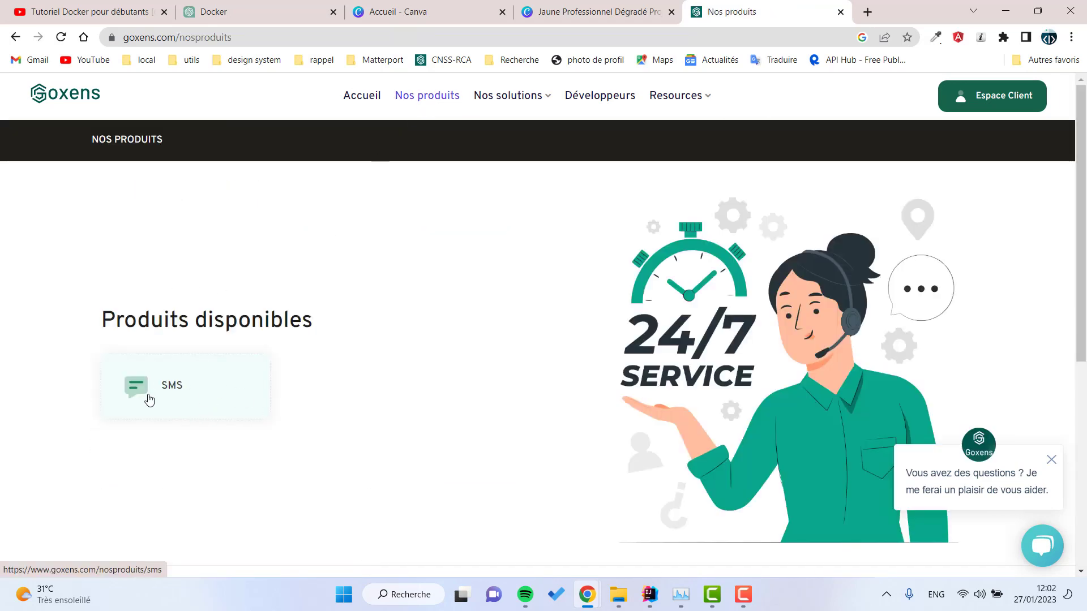
pyautogui.moveTo(514, 108)
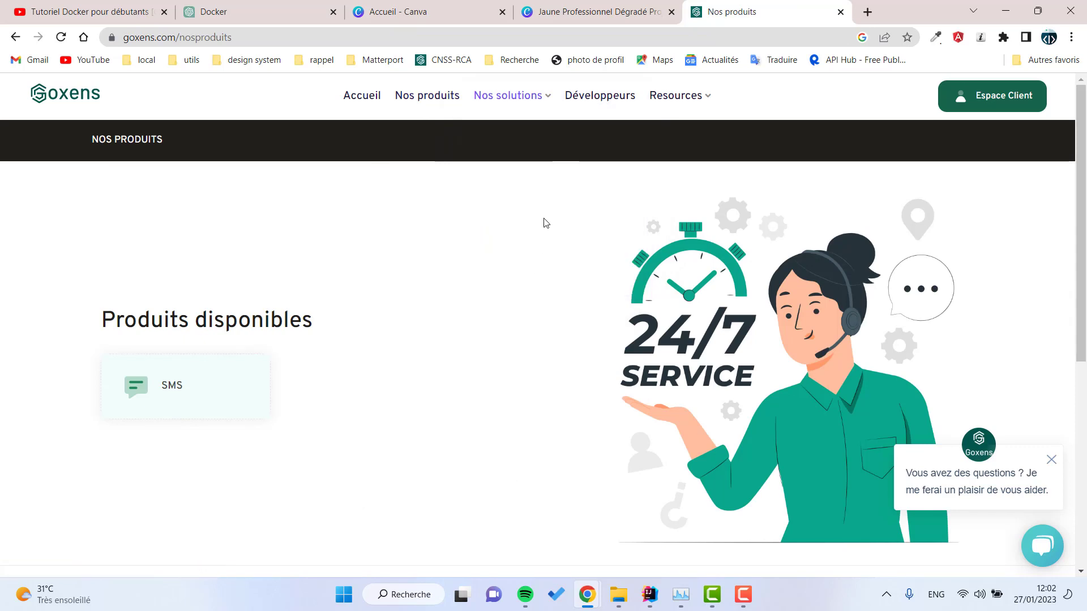
pyautogui.click(601, 96)
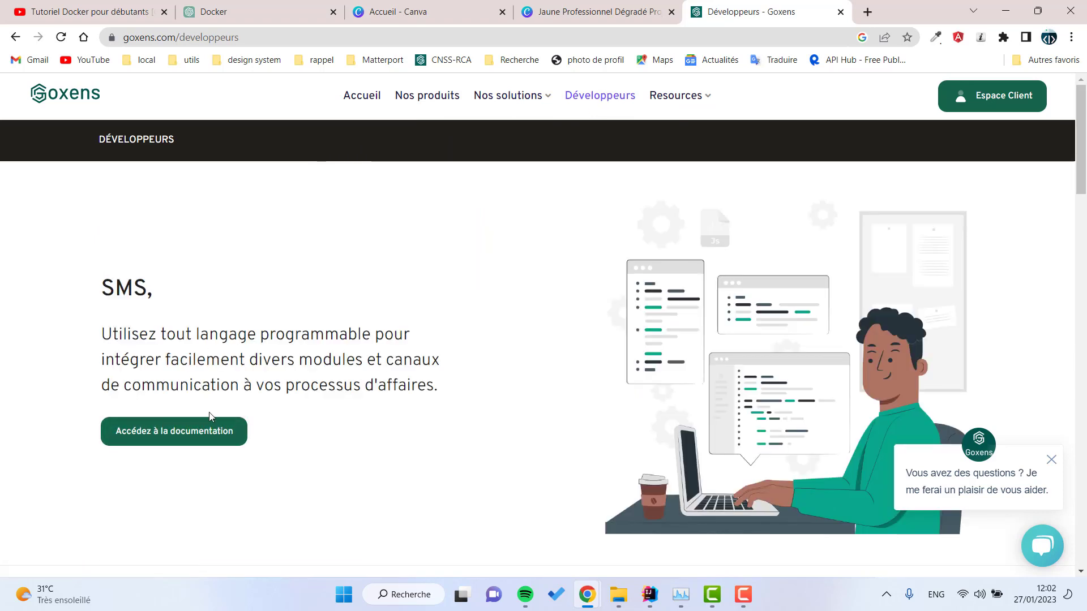
# Step: Open the Goxens v2 API documentation and scroll through it
pyautogui.click(175, 433)
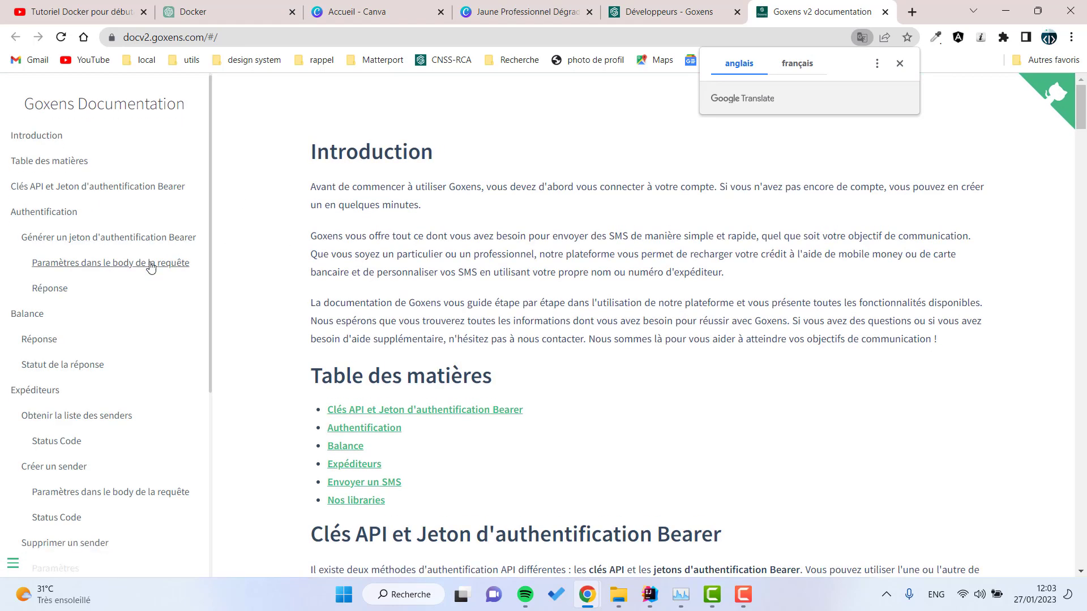
pyautogui.scroll(-5, 150, 266)
pyautogui.scroll(-7, 221, 265)
pyautogui.scroll(-3, 109, 461)
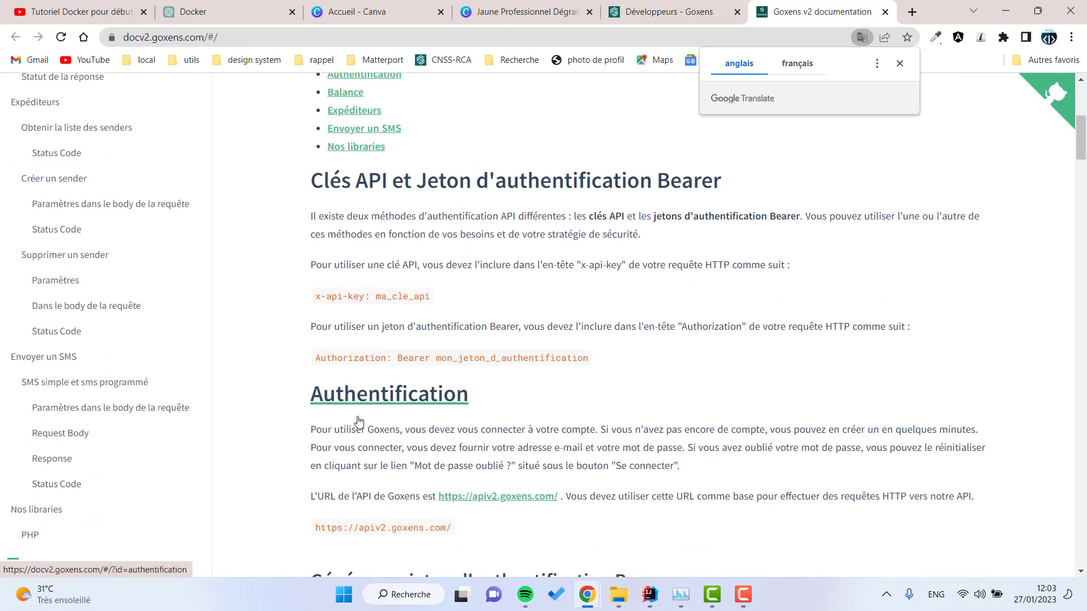
pyautogui.scroll(-3, 119, 428)
pyautogui.scroll(-10, 74, 450)
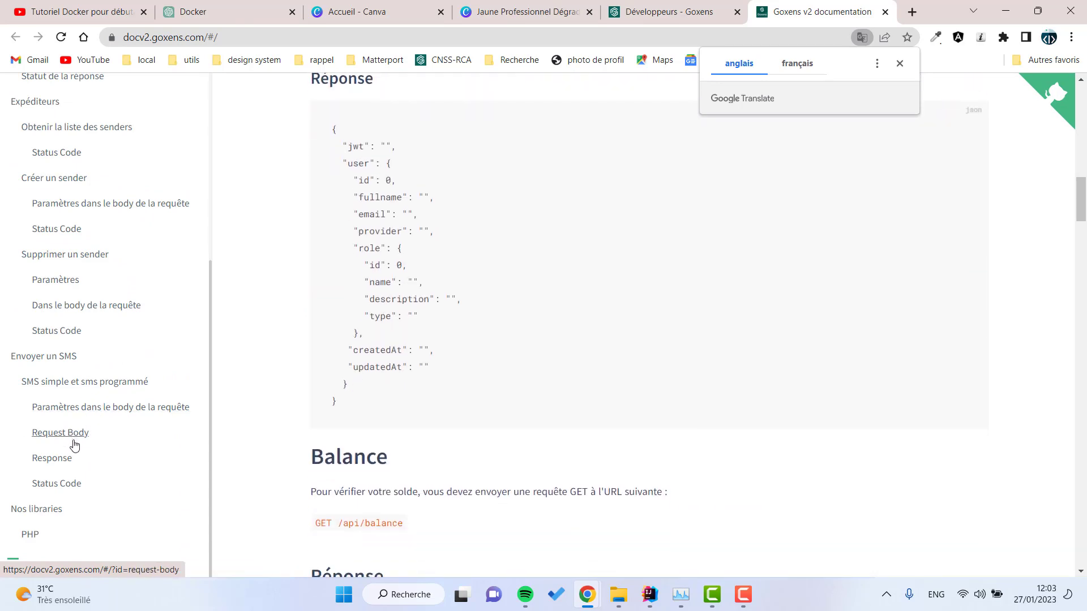
pyautogui.scroll(-1, 85, 492)
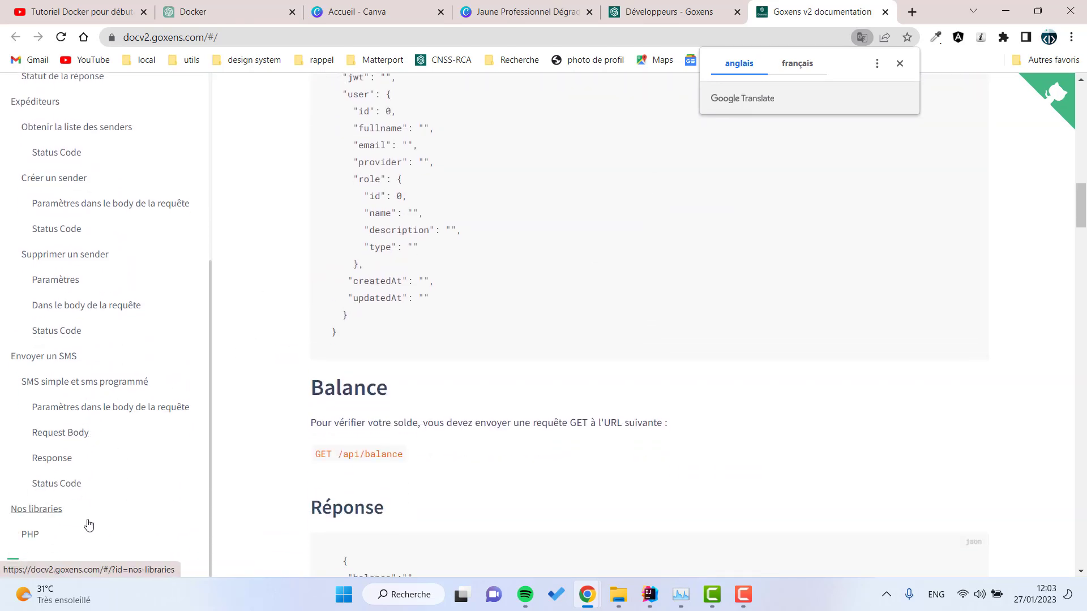
# Step: Find the PHP library's composer require goxens/goxens-v2-php command, then return to Développeurs - Goxens
pyautogui.click(30, 535)
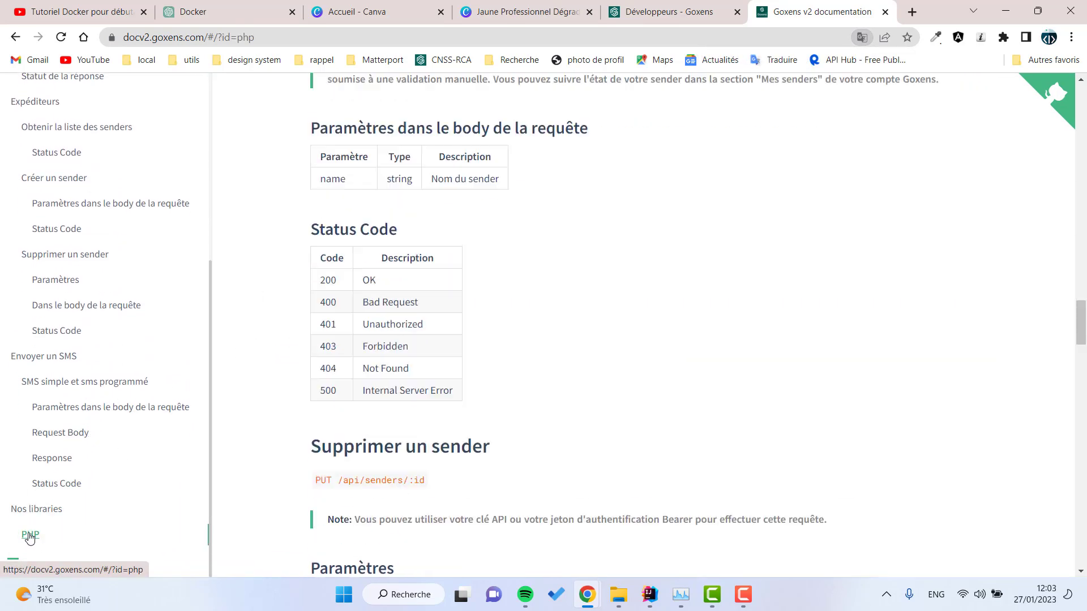
pyautogui.moveTo(533, 509); pyautogui.dragTo(468, 512)
pyautogui.click(270, 411)
pyautogui.click(627, 304)
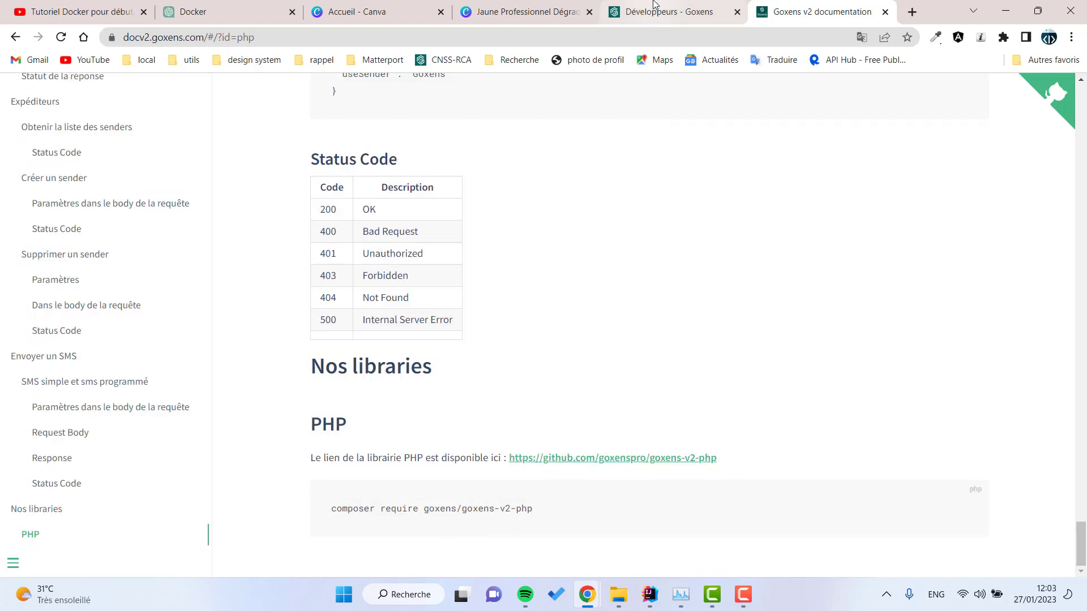
pyautogui.click(654, 9)
# Step: Open Espace Client to load the dashboard showing a 7950.82 XOF balance
pyautogui.scroll(-20, 367, 376)
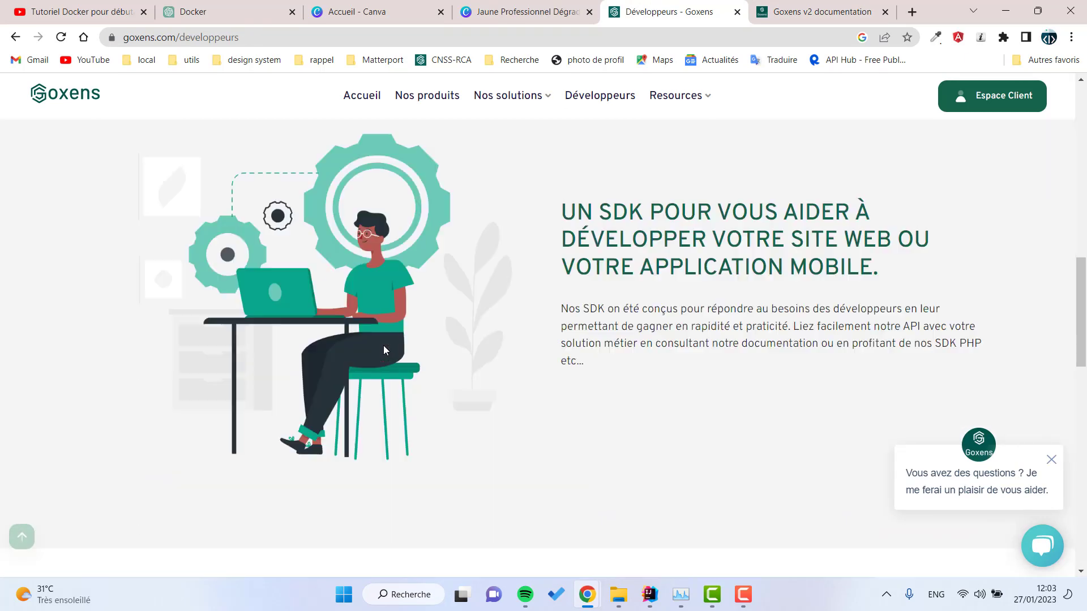
pyautogui.scroll(1, 781, 116)
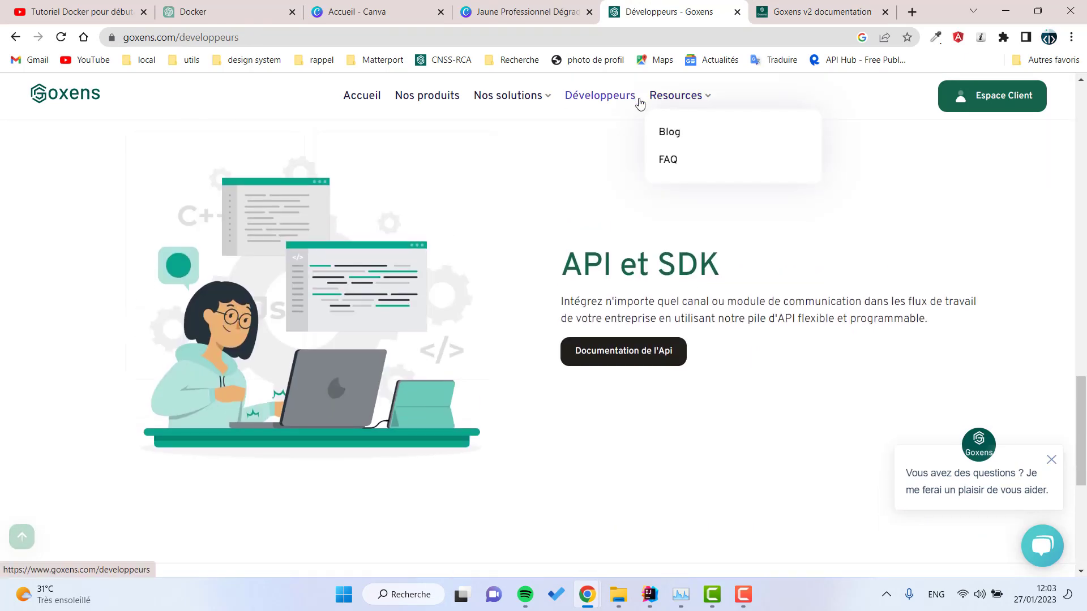
pyautogui.click(990, 101)
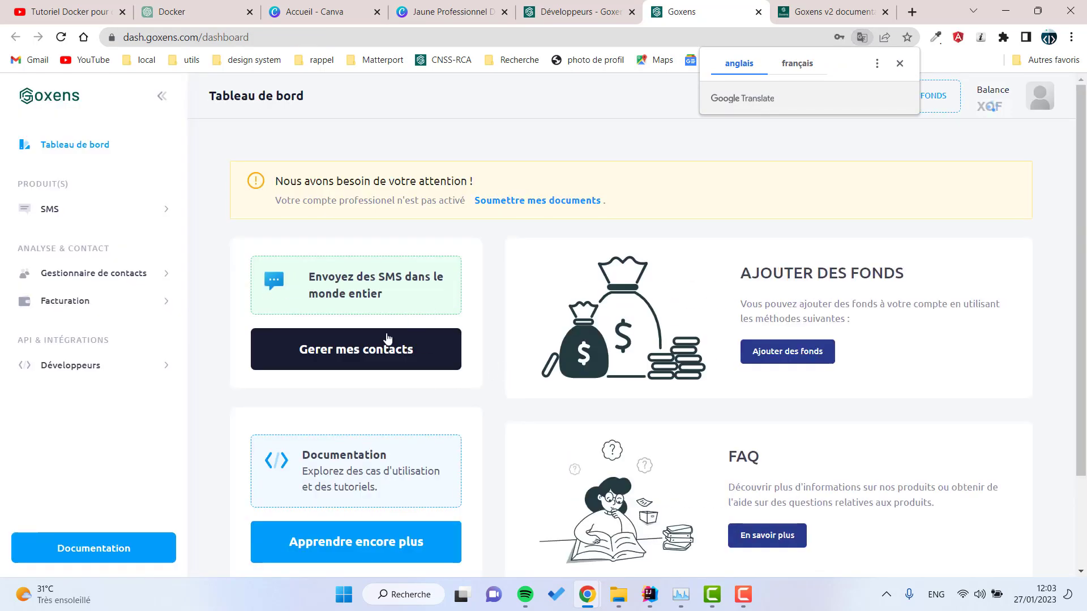
pyautogui.click(899, 63)
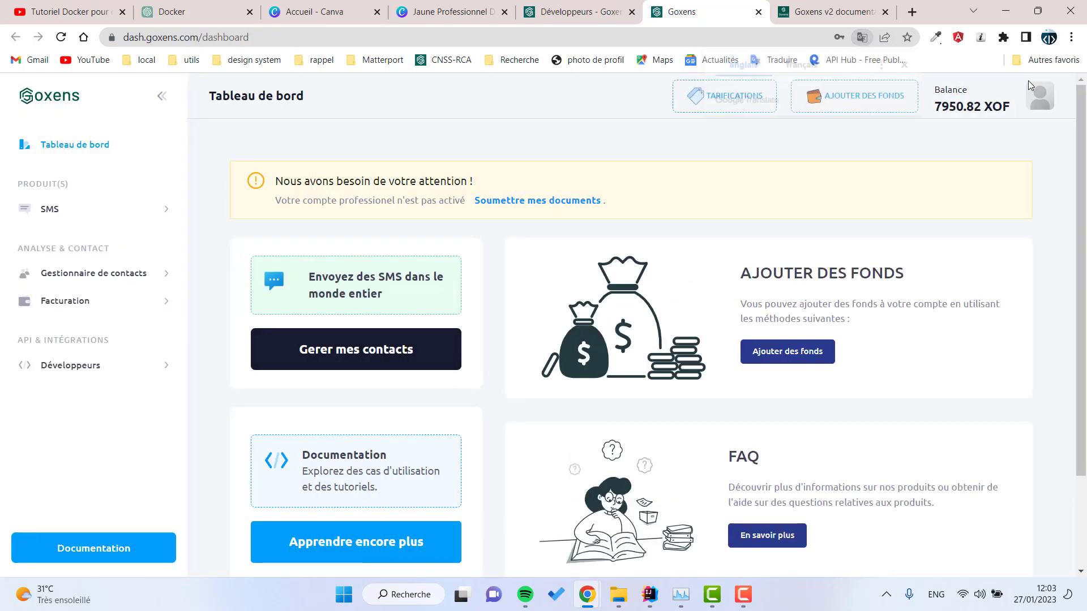
# Step: Log out of the dashboard and dismiss the saved-login suggestions
pyautogui.click(1045, 109)
pyautogui.click(945, 321)
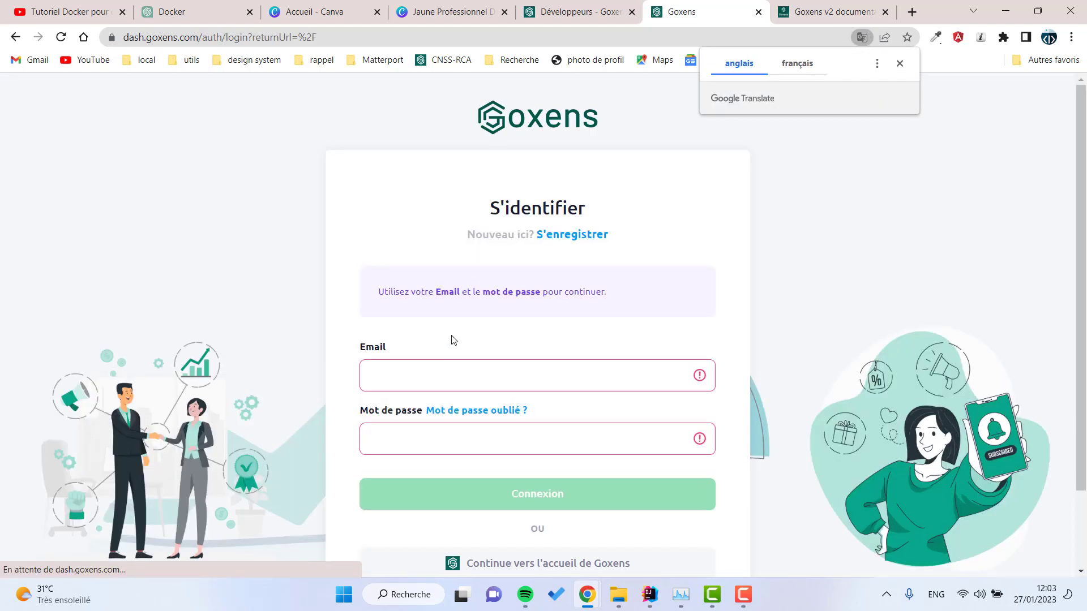
pyautogui.click(544, 379)
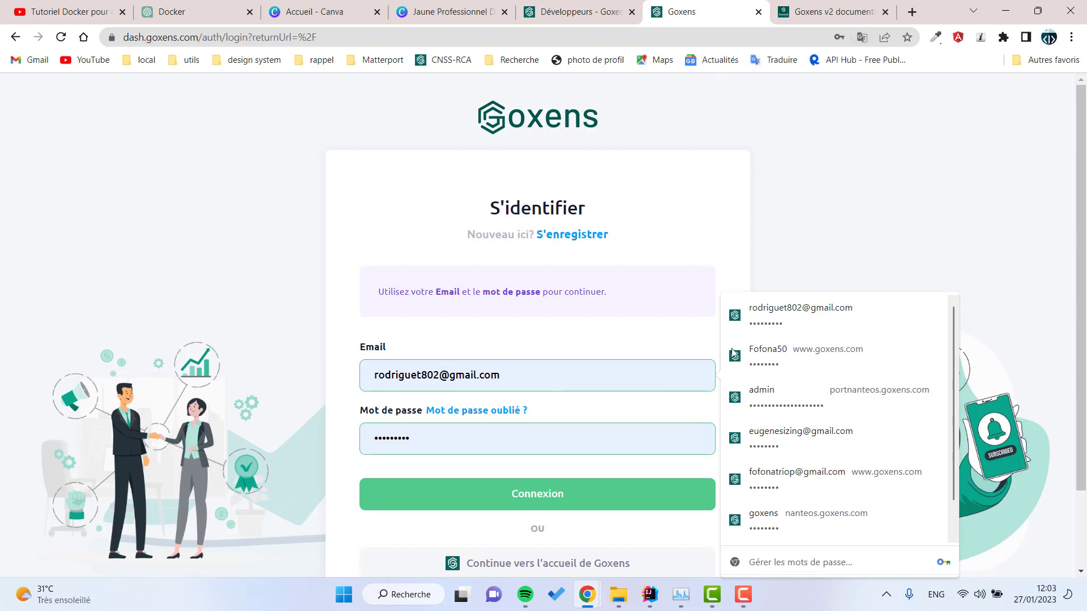
pyautogui.click(824, 233)
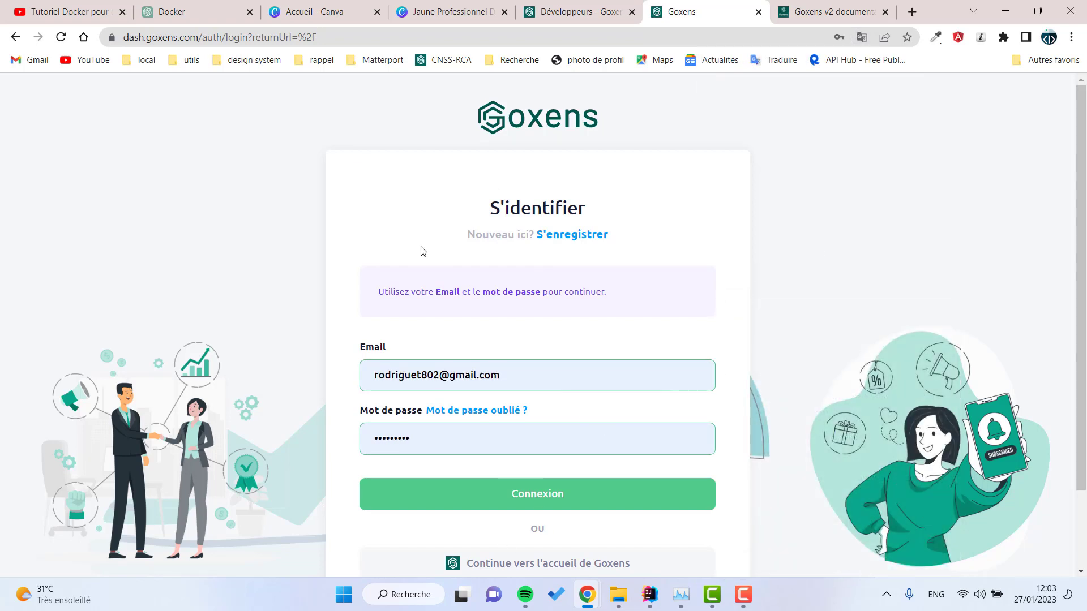
# Step: Look at the registration form with Professionnel account type, then return to sign-in
pyautogui.click(559, 236)
pyautogui.click(501, 339)
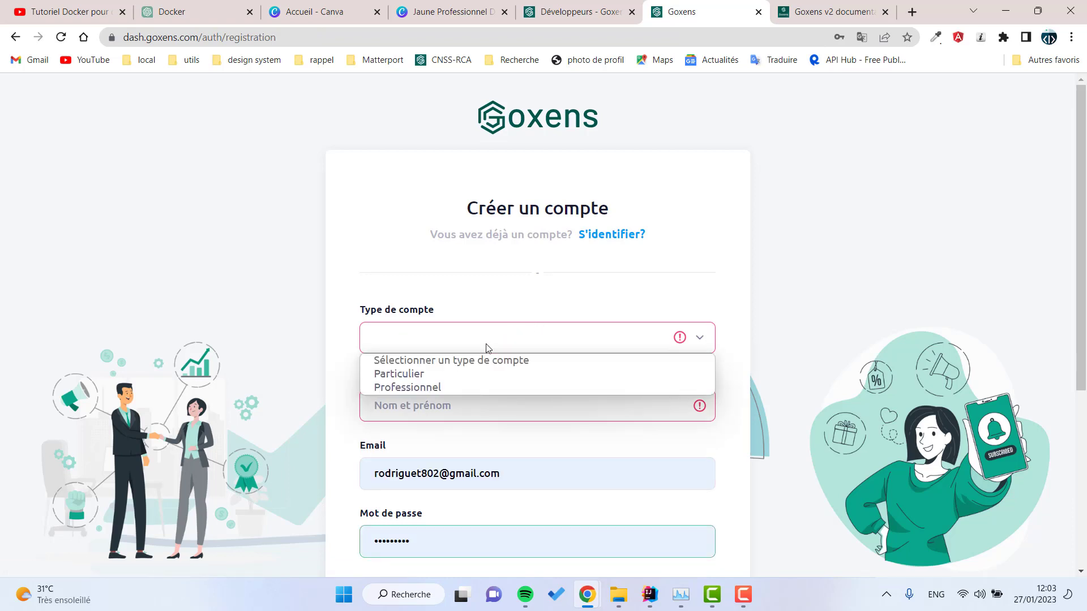
pyautogui.click(422, 391)
pyautogui.scroll(-5, 381, 351)
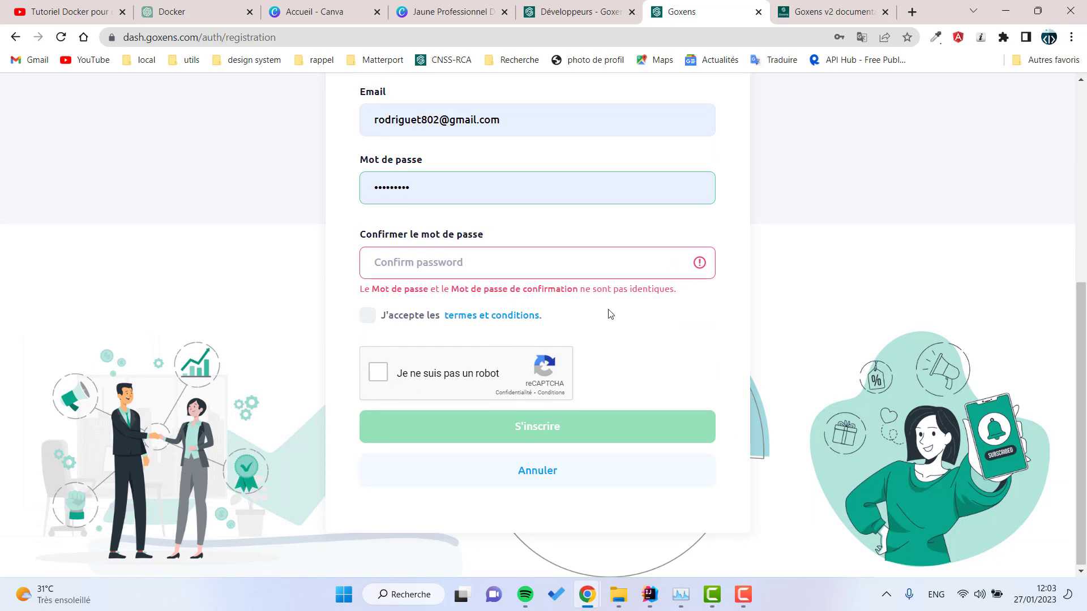
pyautogui.scroll(6, 566, 306)
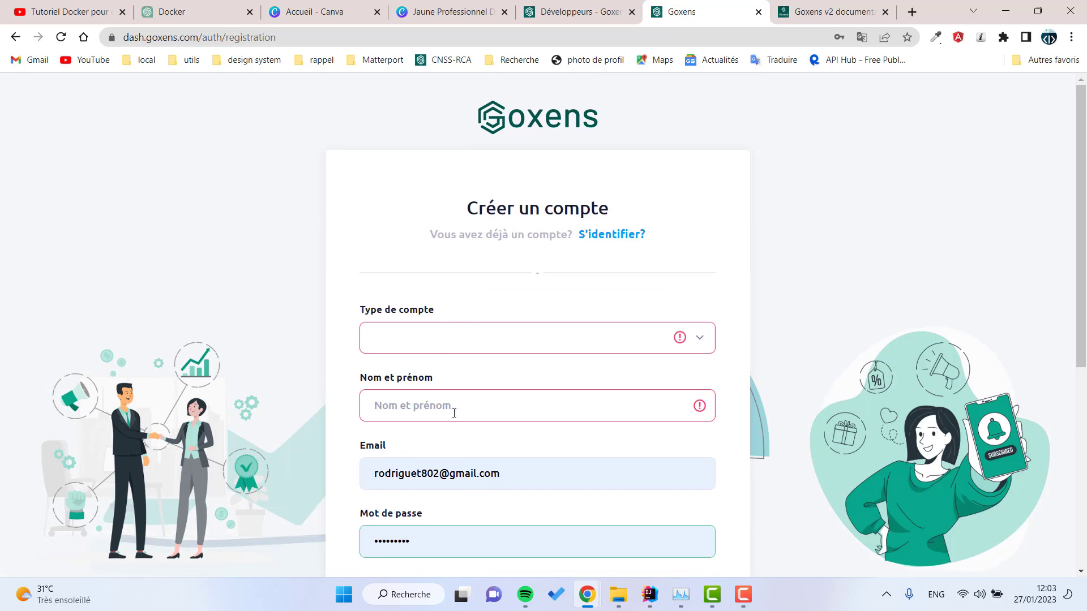
pyautogui.scroll(-2, 564, 262)
pyautogui.scroll(2, 592, 208)
pyautogui.click(609, 232)
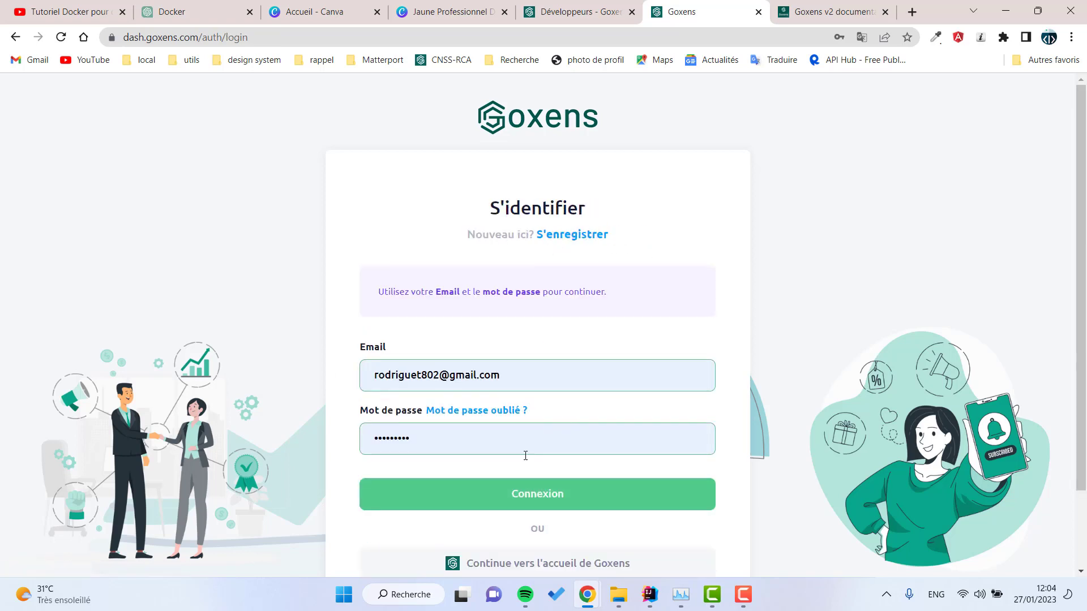
# Step: Try signing in, correct the password after the credentials error, and sign in again
pyautogui.click(513, 503)
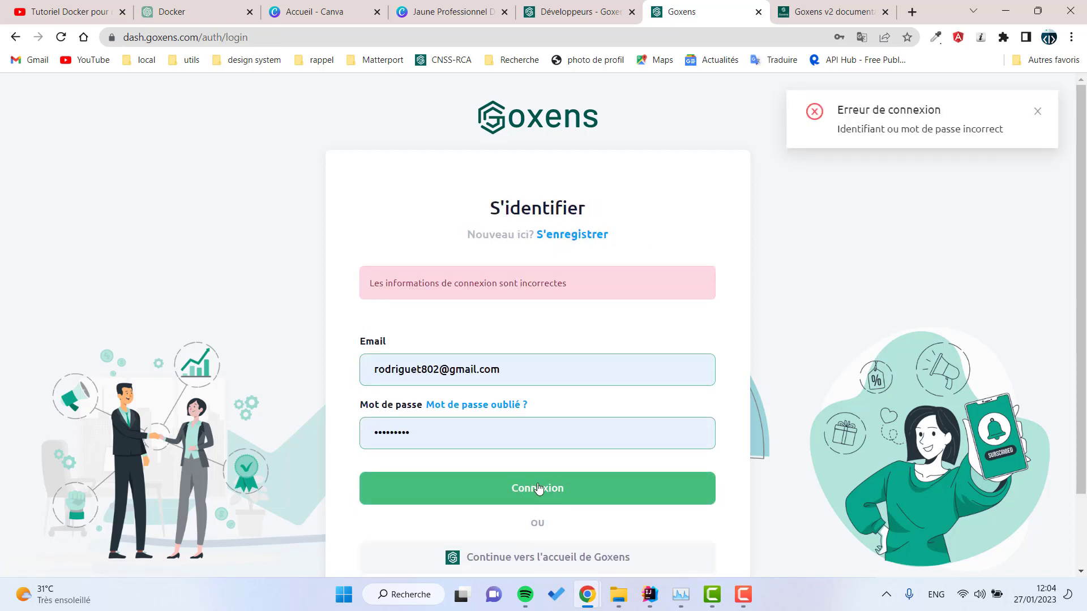
pyautogui.click(470, 423)
pyautogui.moveTo(447, 431); pyautogui.dragTo(355, 434)
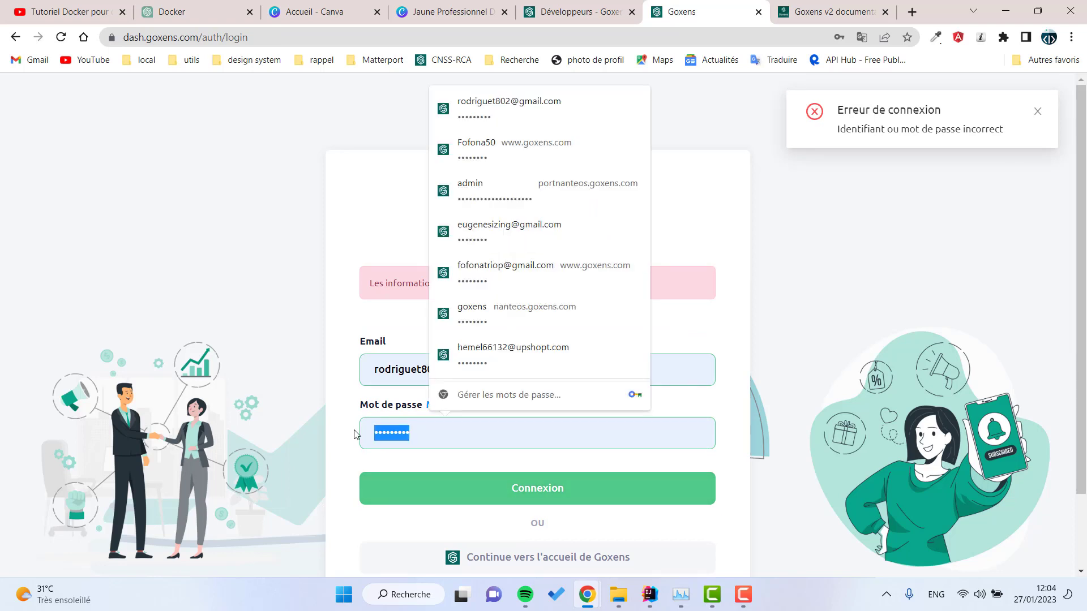
pyautogui.write('123')
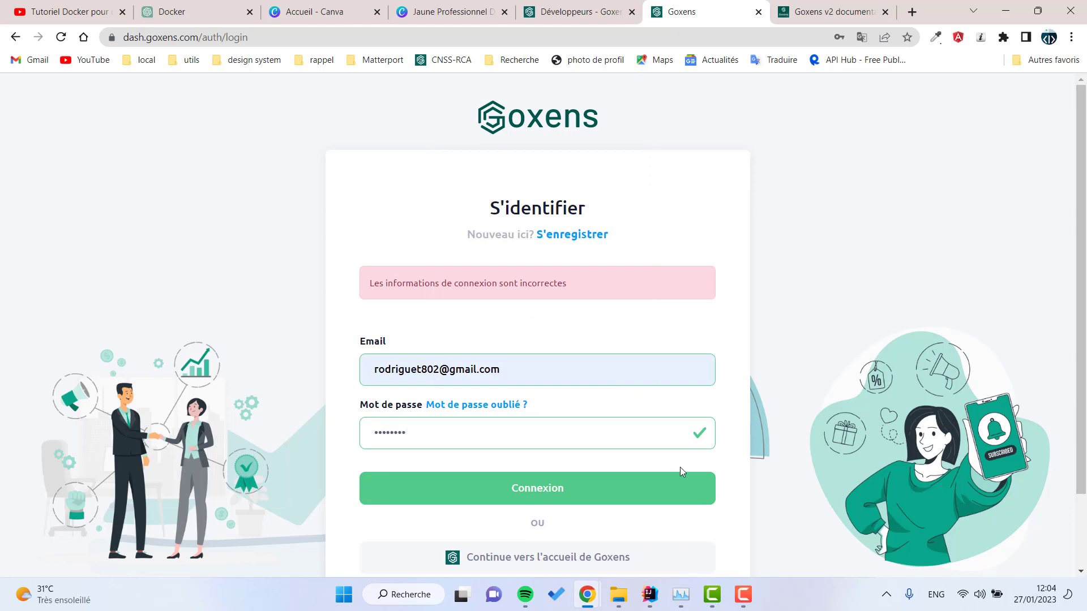
pyautogui.click(623, 484)
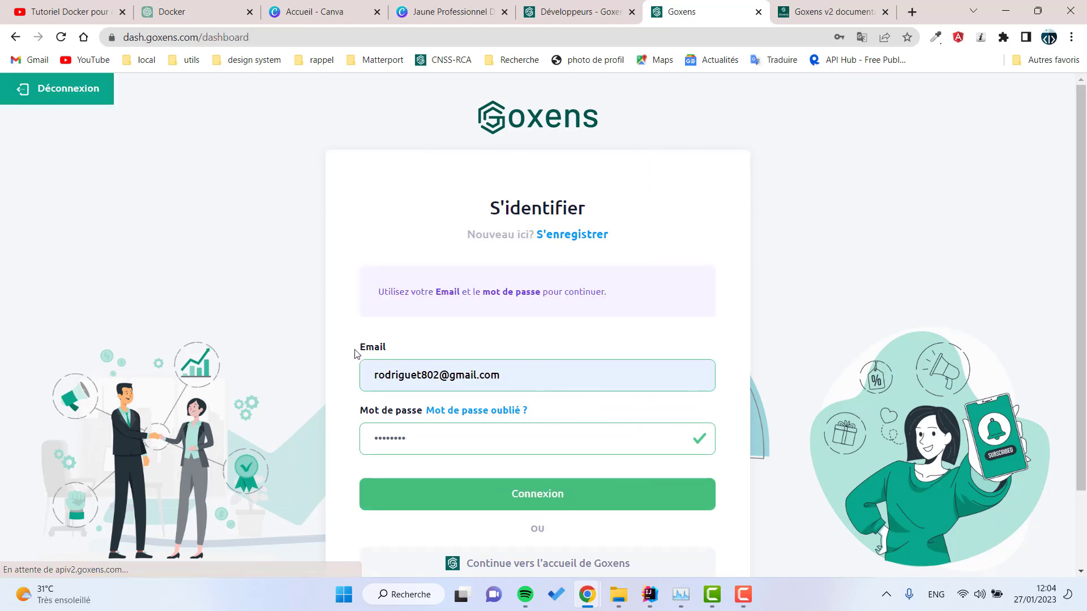
# Step: Dismiss Chrome's password warnings and open the SMS Aperçu page
pyautogui.click(672, 255)
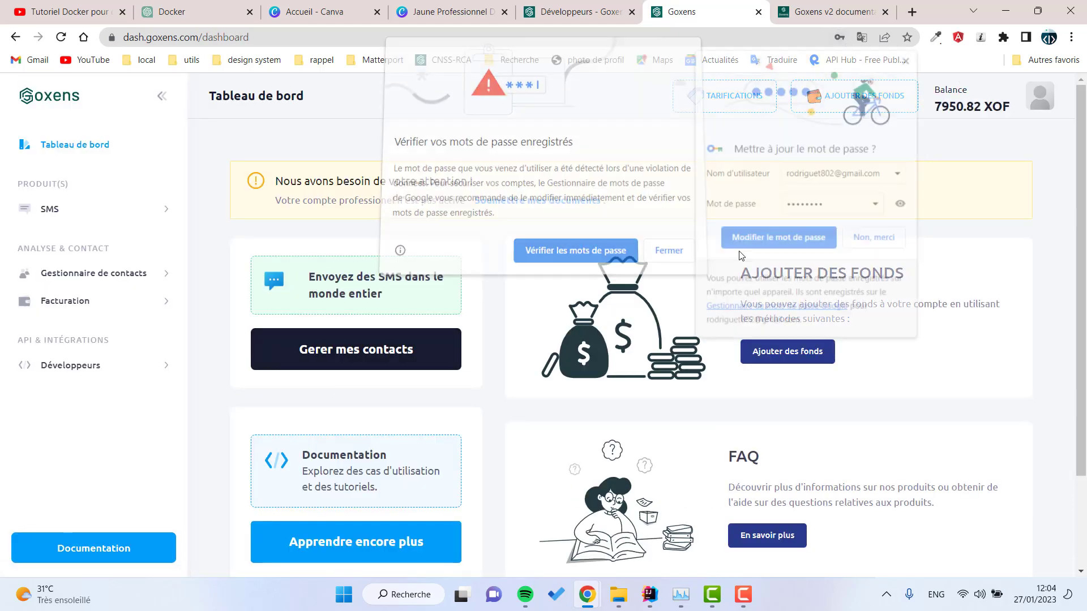
pyautogui.click(859, 230)
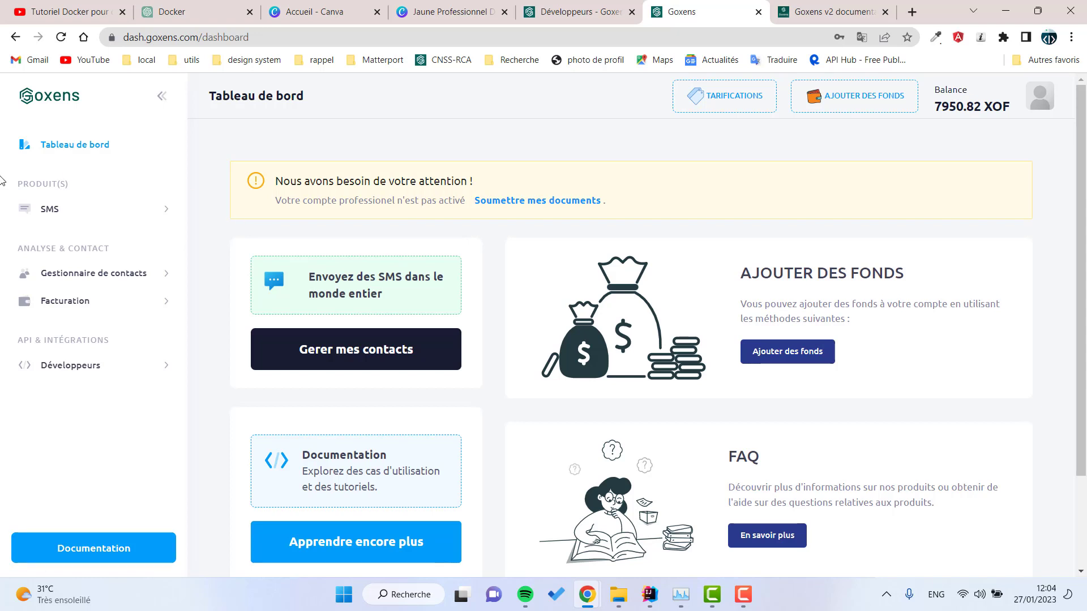
pyautogui.click(65, 213)
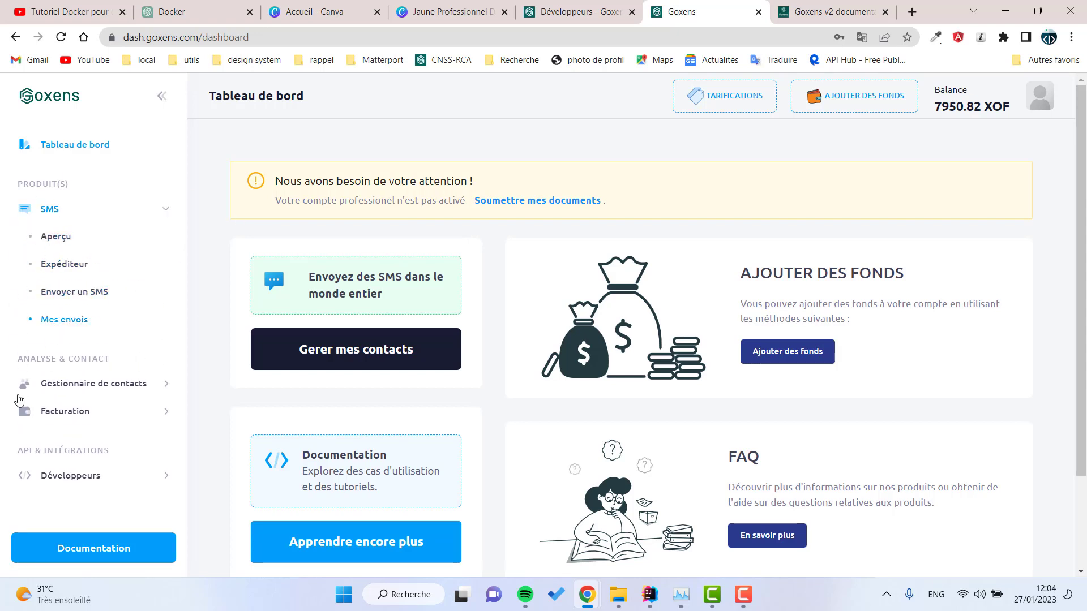
pyautogui.click(64, 239)
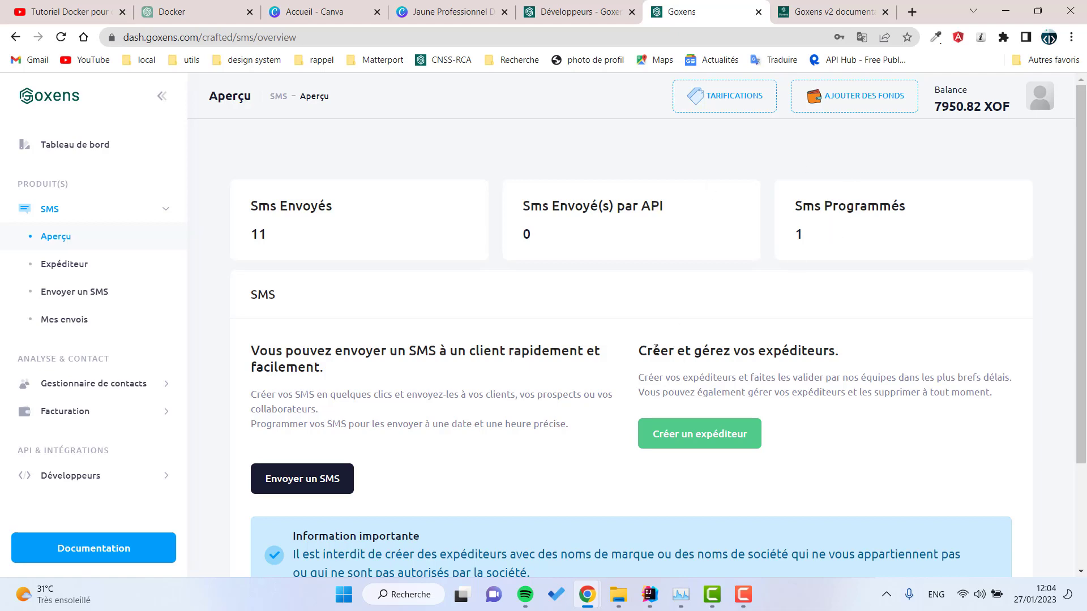
# Step: Expand Gestionnaire de contacts and Facturation, then open the Prix SMS pricing table
pyautogui.scroll(-3, 542, 435)
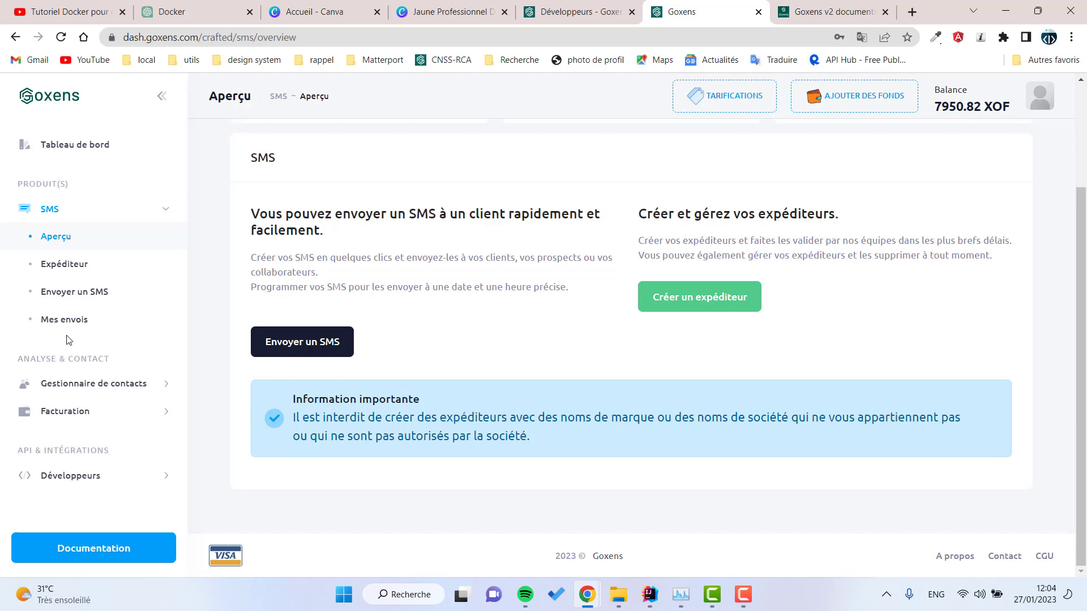
pyautogui.click(97, 395)
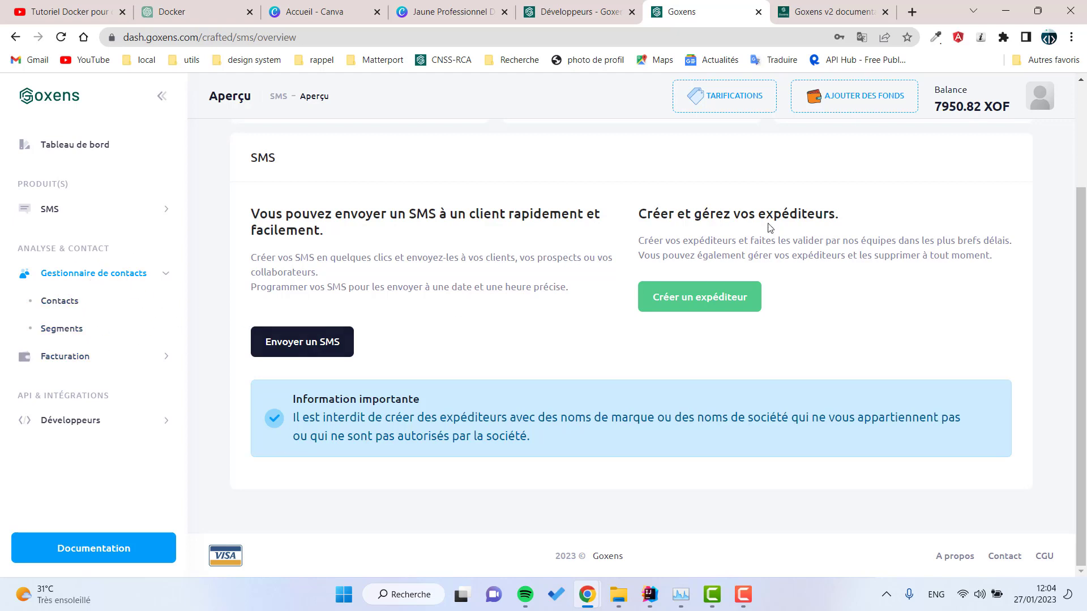
pyautogui.scroll(2, 1078, 193)
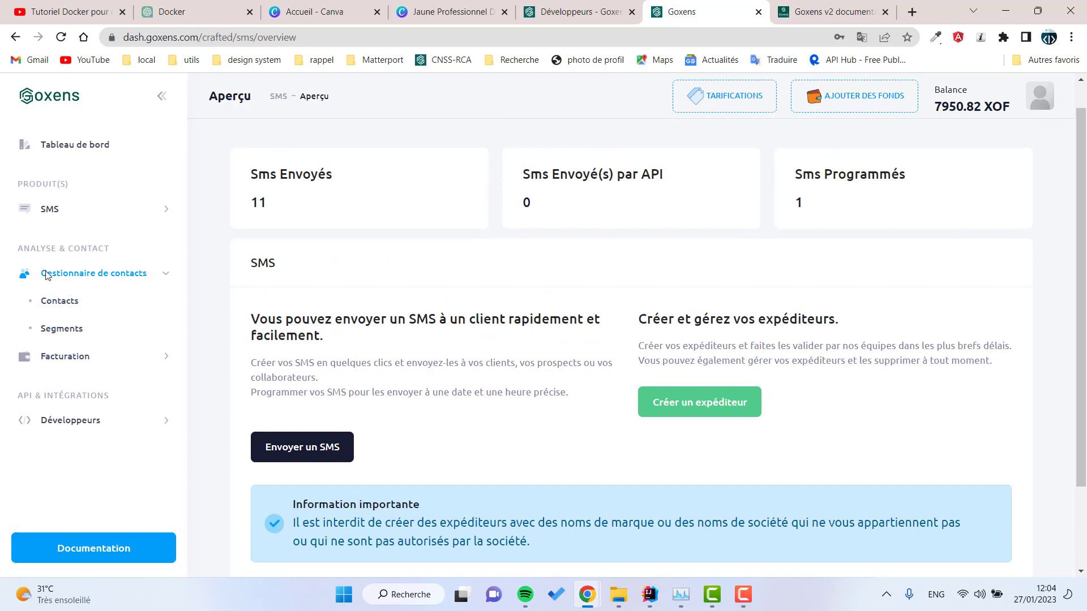
pyautogui.click(88, 357)
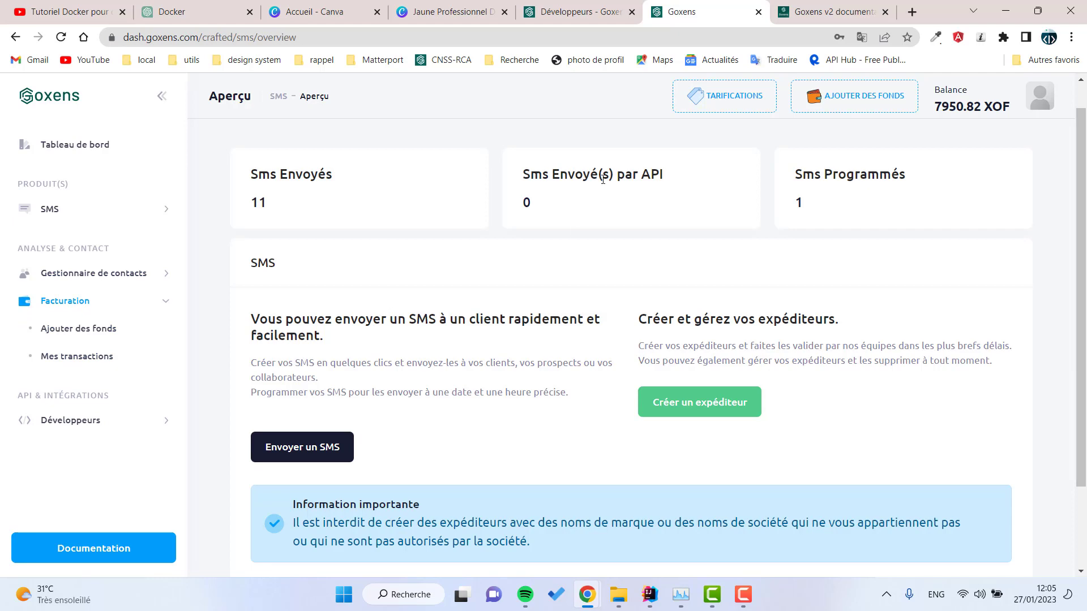
pyautogui.click(725, 95)
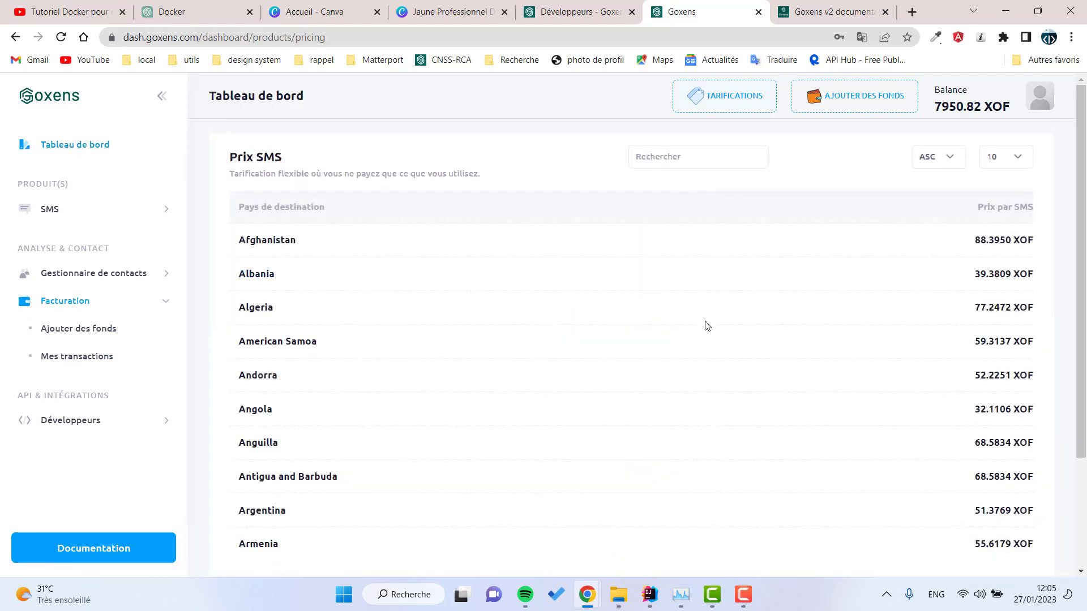
# Step: Search the pricing table to find Benin at 49.4382 XOF, then go to Ajouter des fonds
pyautogui.scroll(-2, 320, 297)
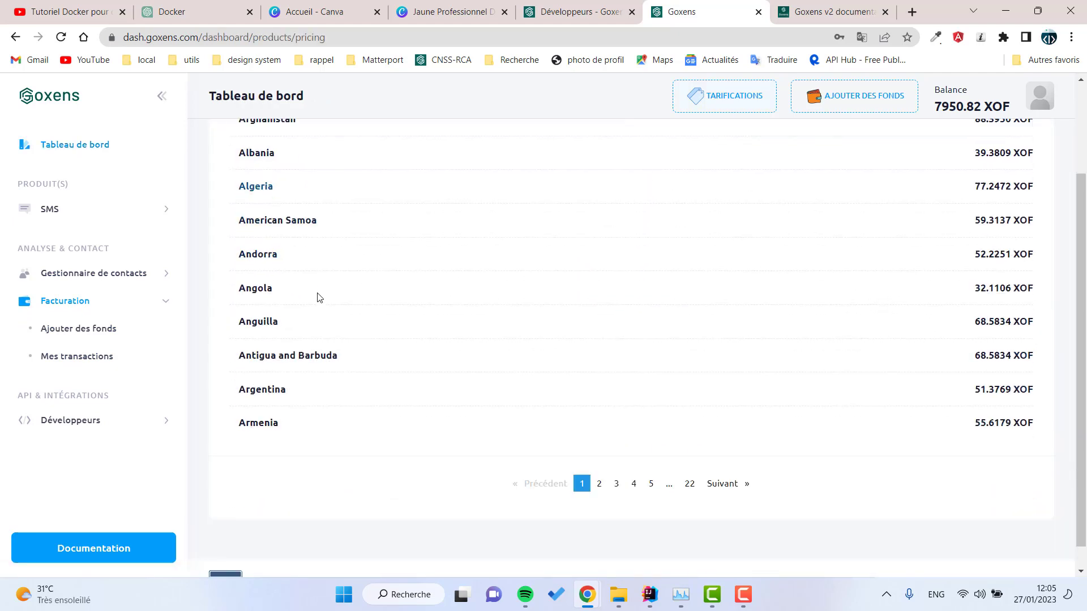
pyautogui.click(601, 460)
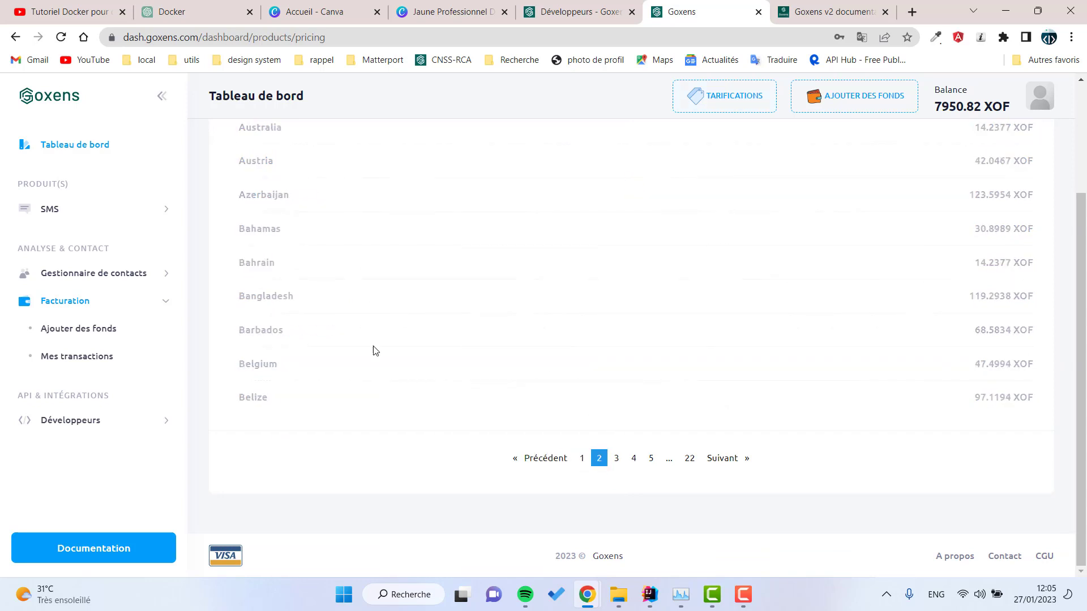
pyautogui.scroll(3, 430, 328)
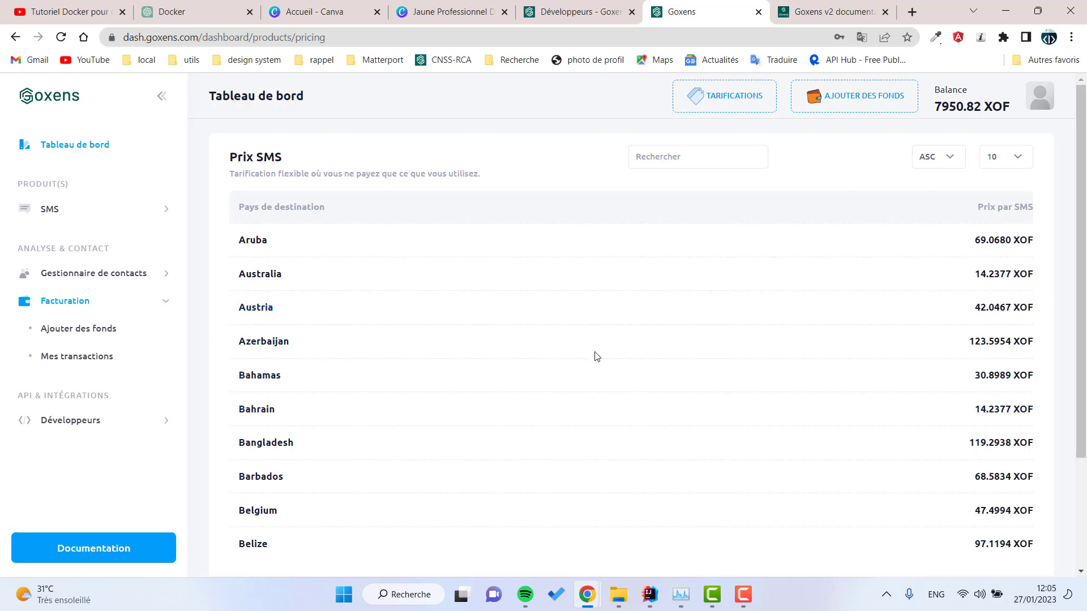
pyautogui.click(665, 158)
pyautogui.write('BENIN')
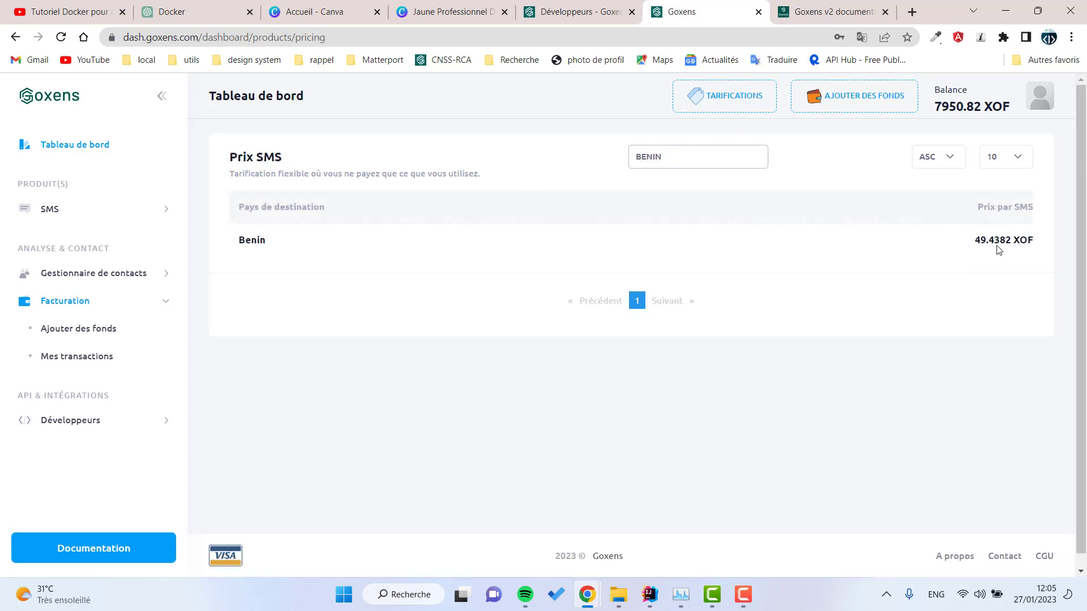
pyautogui.moveTo(971, 247); pyautogui.dragTo(1048, 245)
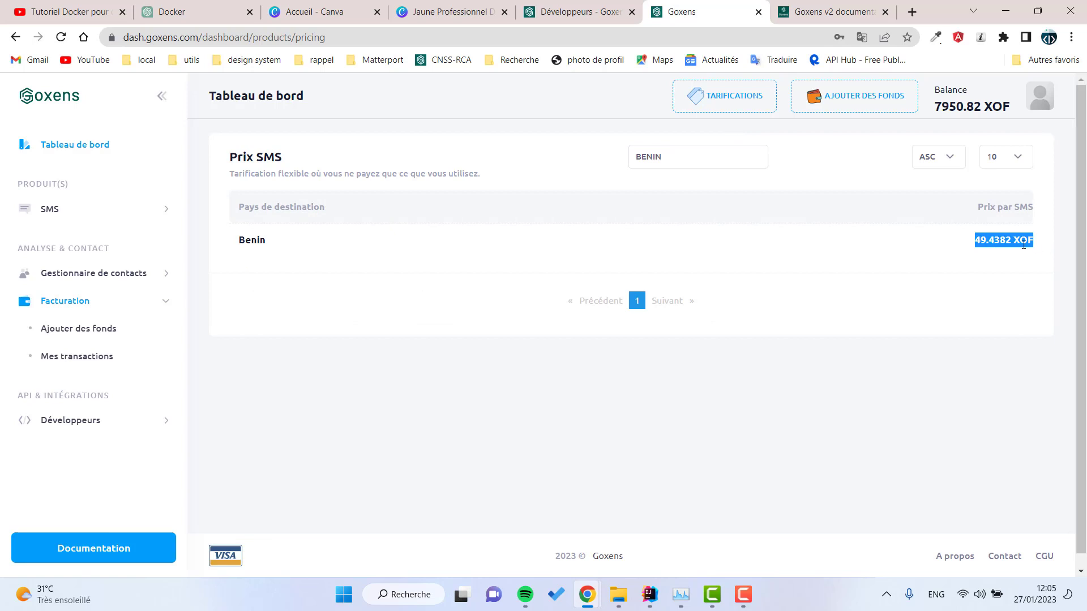
pyautogui.click(853, 111)
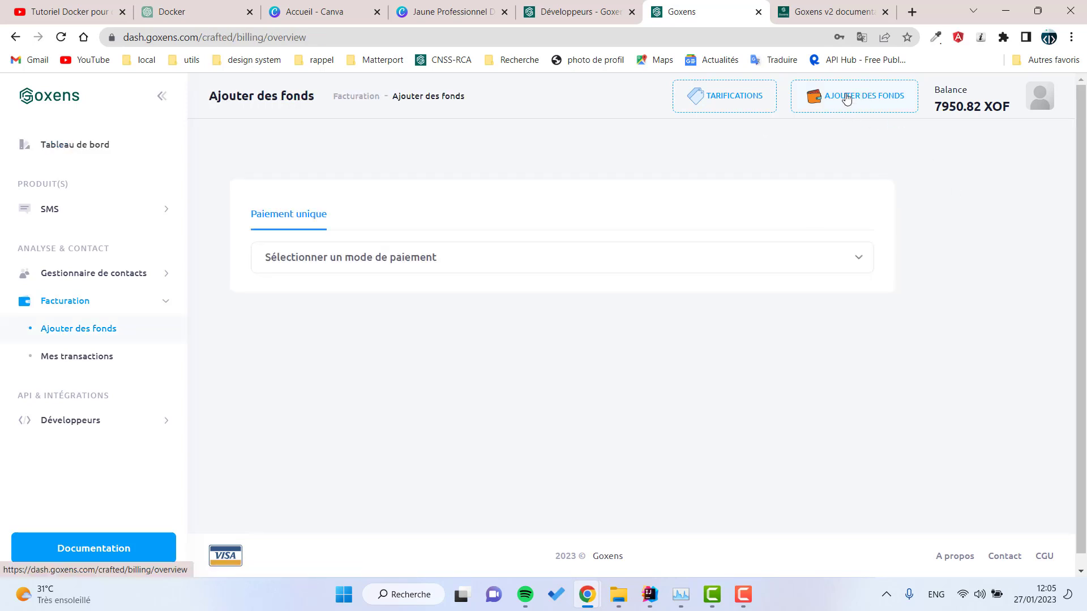
# Step: Choose Mobile Money / Carte bancaire, enter 2000 as the amount, and continue to payment
pyautogui.click(346, 251)
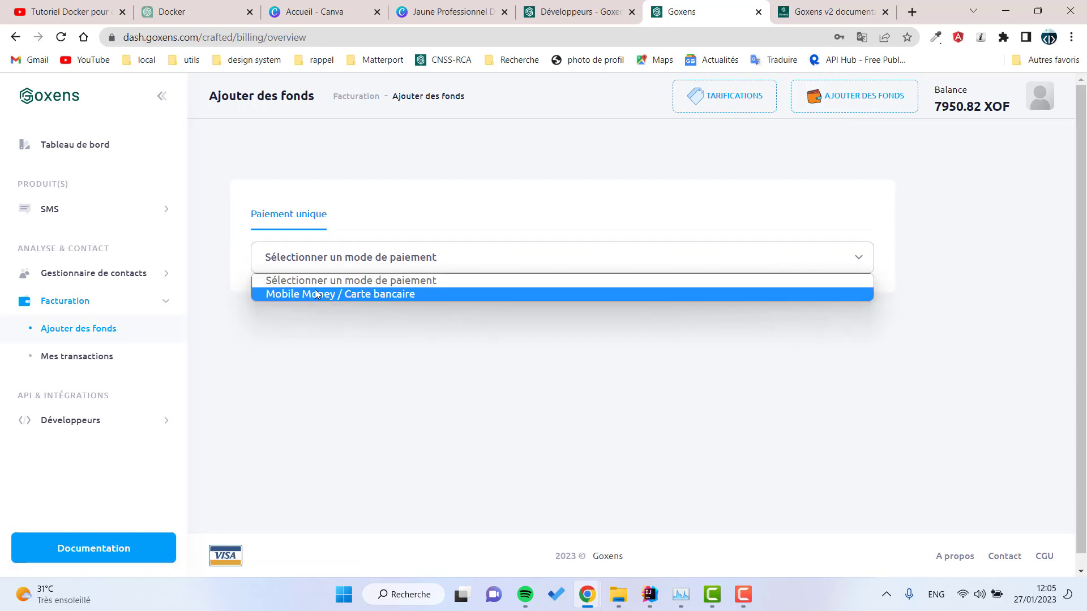
pyautogui.click(315, 290)
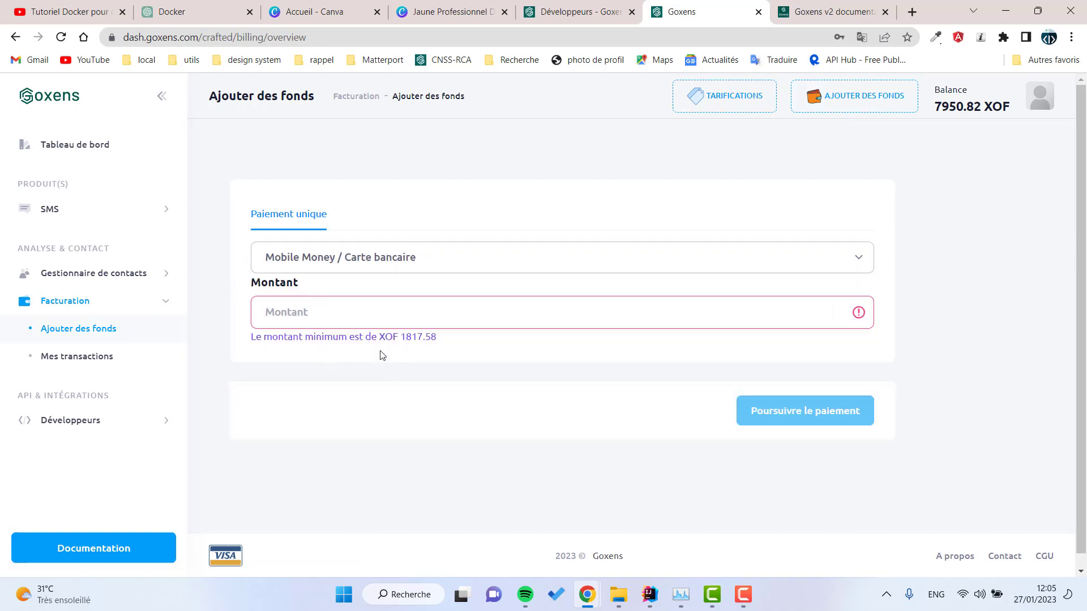
pyautogui.click(351, 305)
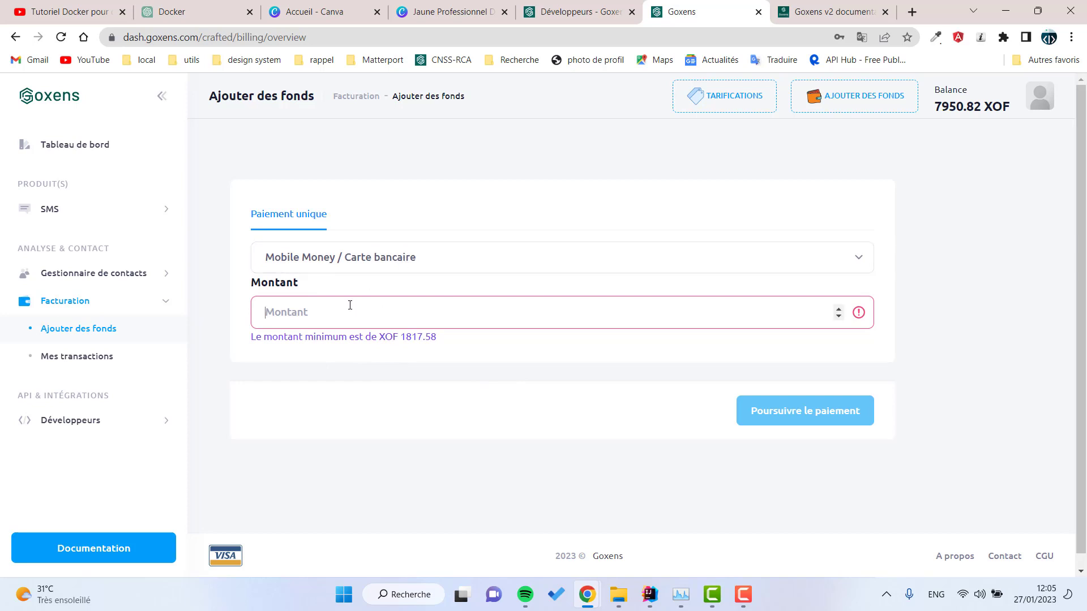
pyautogui.write('2000')
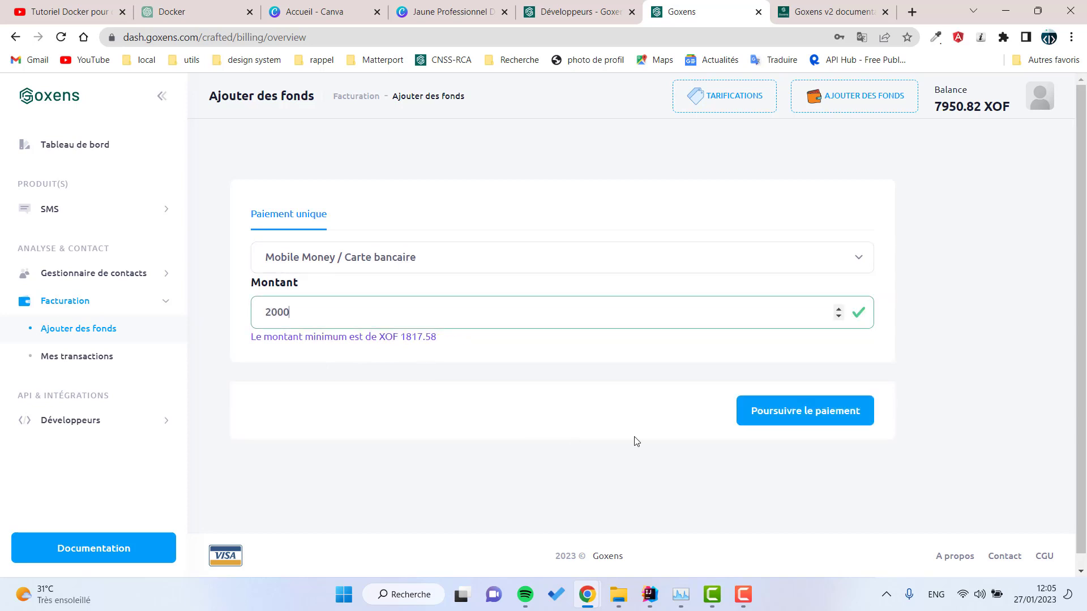
pyautogui.click(795, 409)
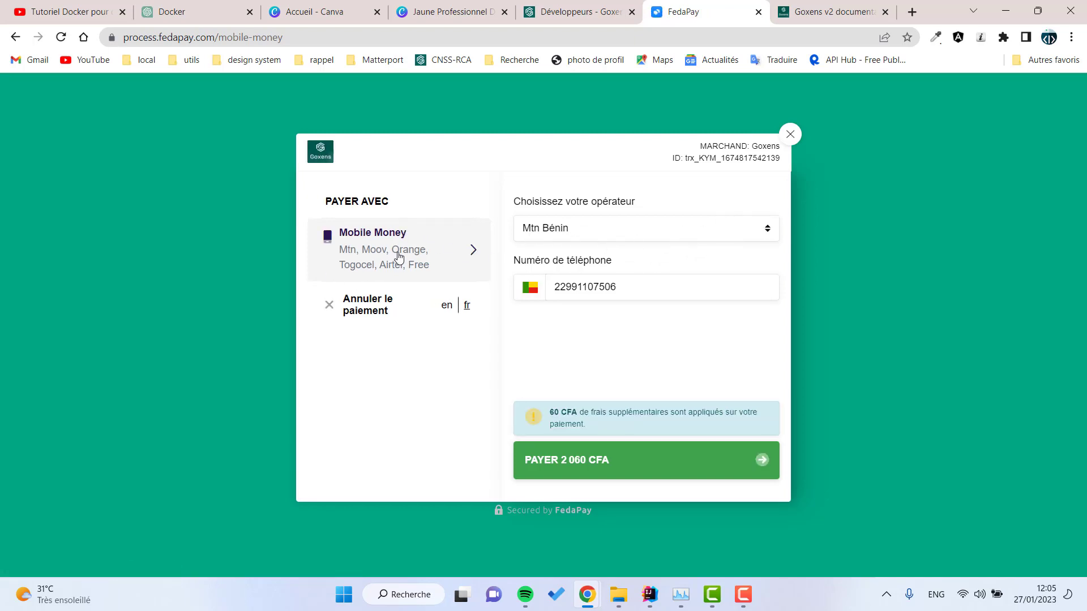
# Step: Review the mobile money operator list, then close the FedaPay checkout without paying
pyautogui.click(615, 233)
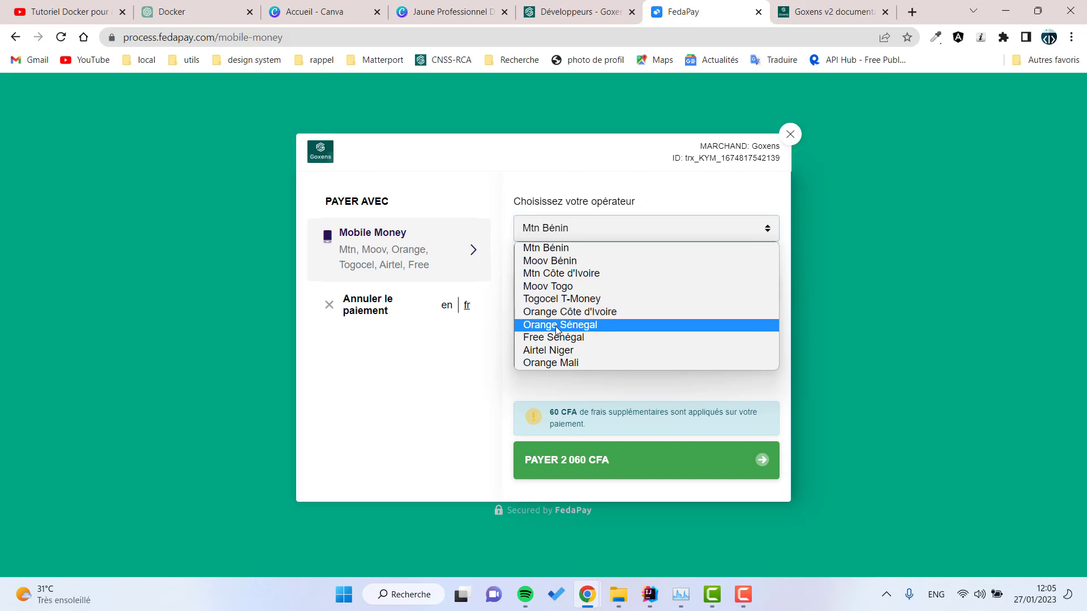
pyautogui.click(789, 145)
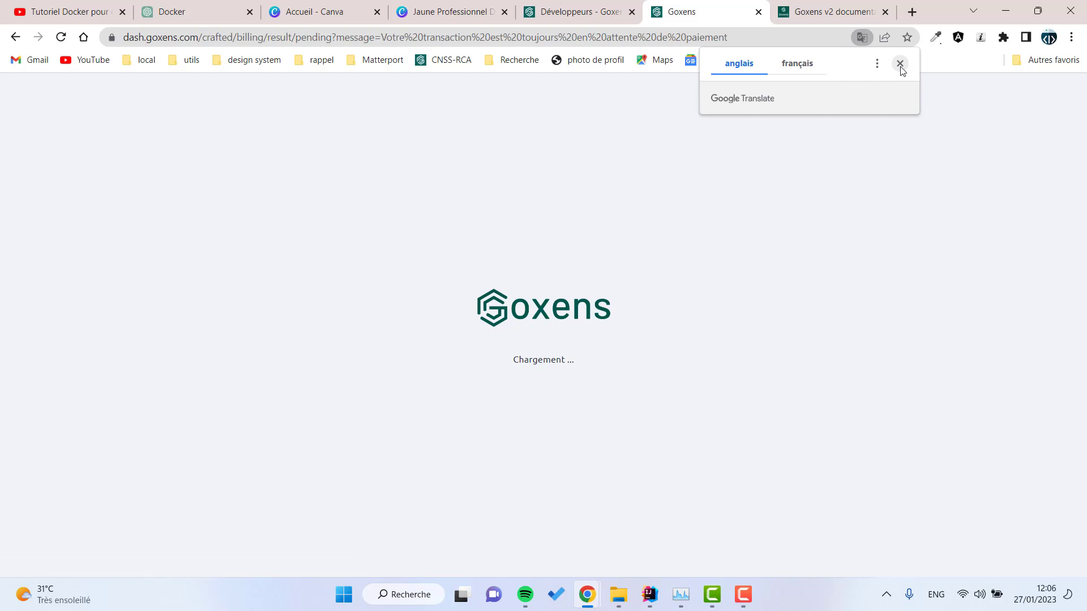
# Step: Close the Google Translate bubble and expand the SMS menu in the sidebar
pyautogui.click(900, 64)
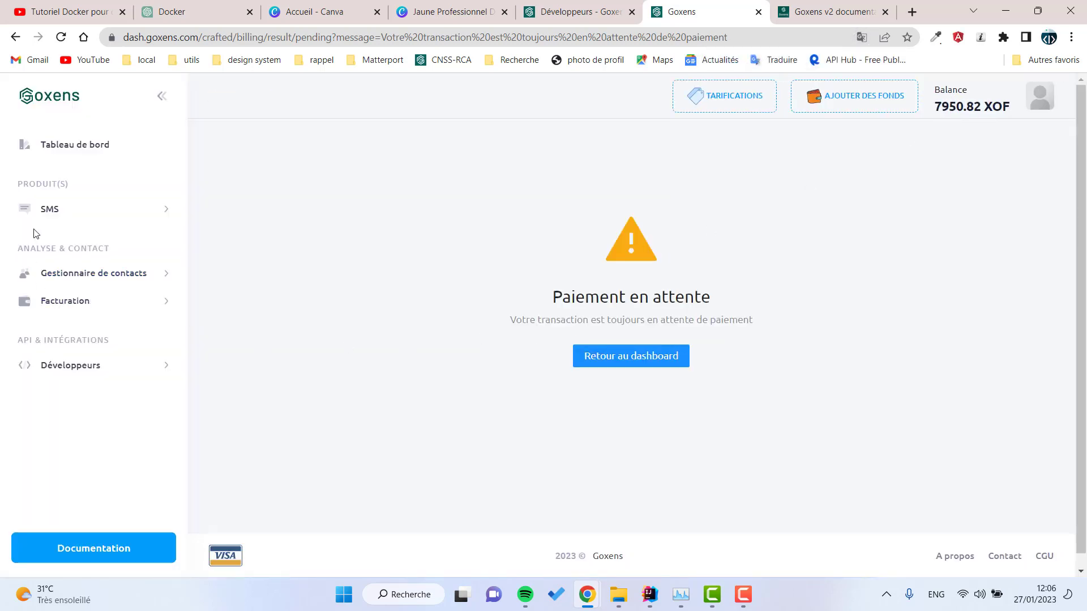
pyautogui.click(68, 221)
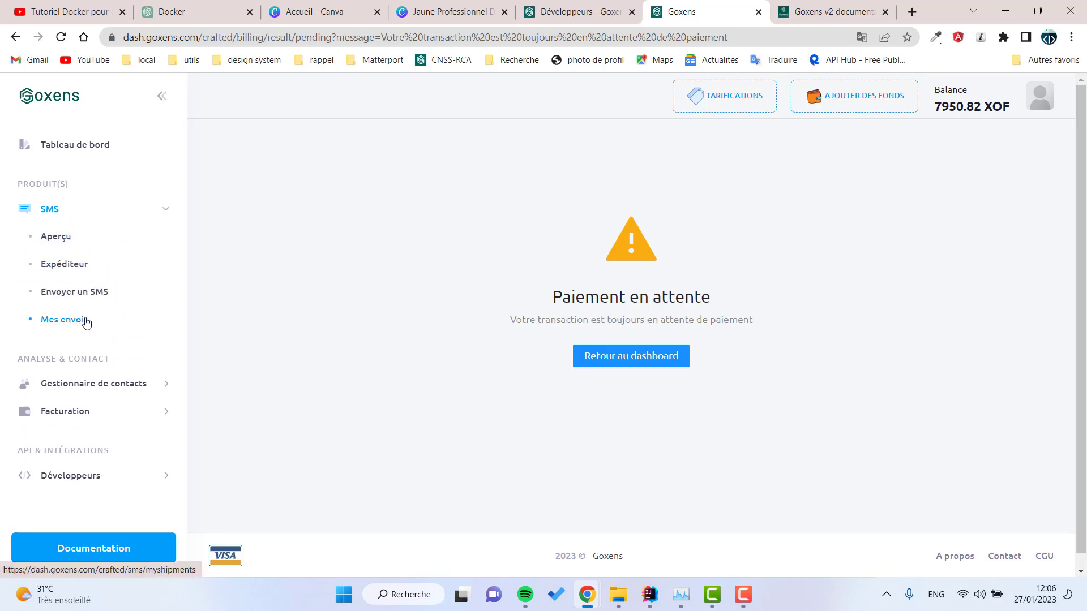
# Step: On the Expéditeur page, create a new sender named 'Test'
pyautogui.click(70, 265)
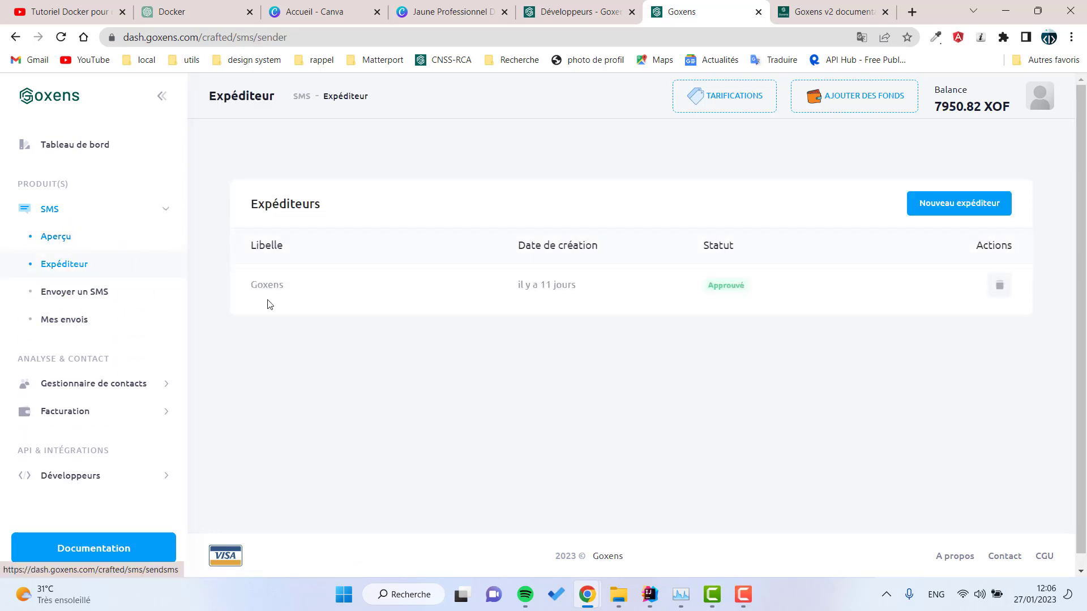
pyautogui.moveTo(252, 290); pyautogui.dragTo(775, 291)
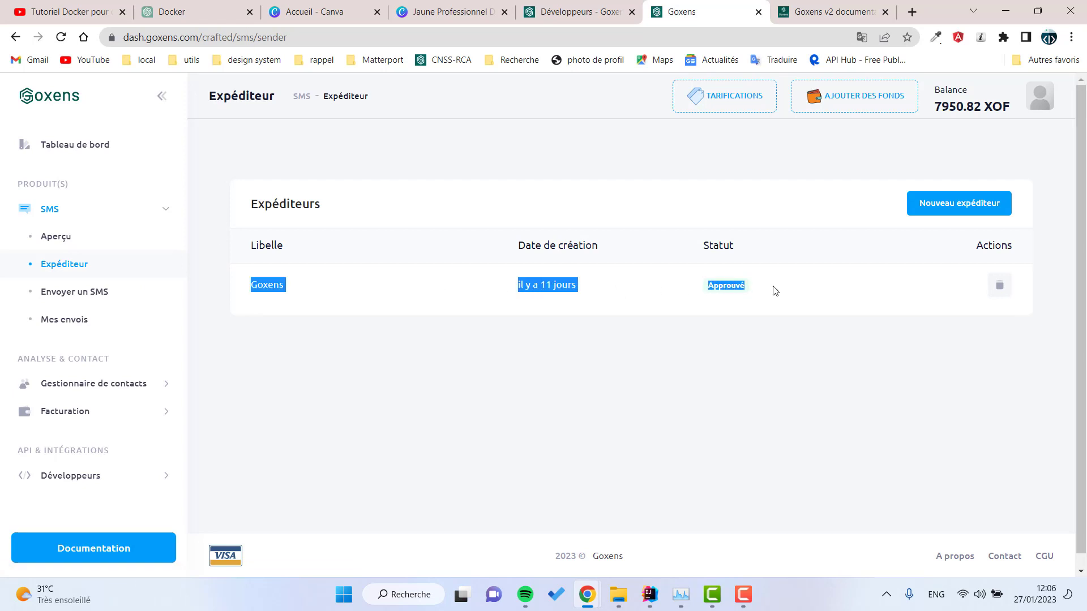
pyautogui.click(956, 205)
pyautogui.click(575, 195)
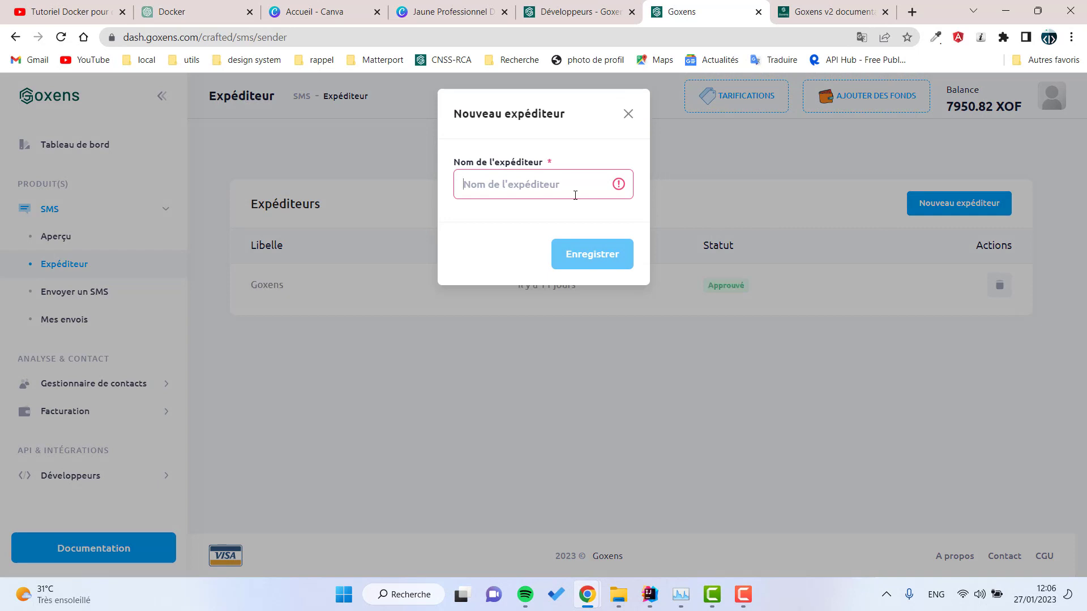
pyautogui.write('N')
pyautogui.press('BackSpace')
pyautogui.write('Test')
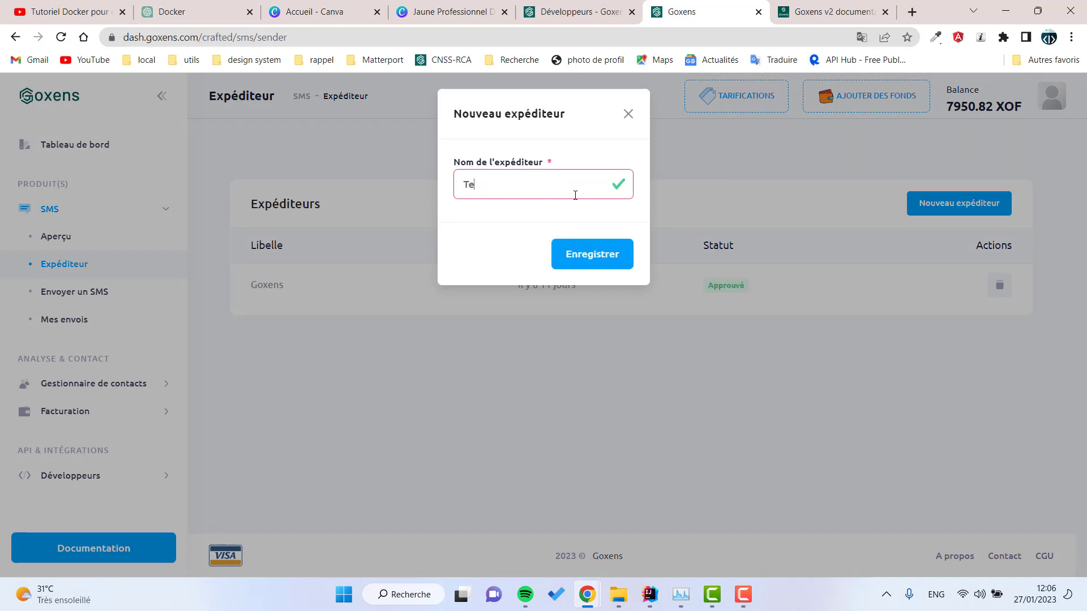
pyautogui.click(581, 253)
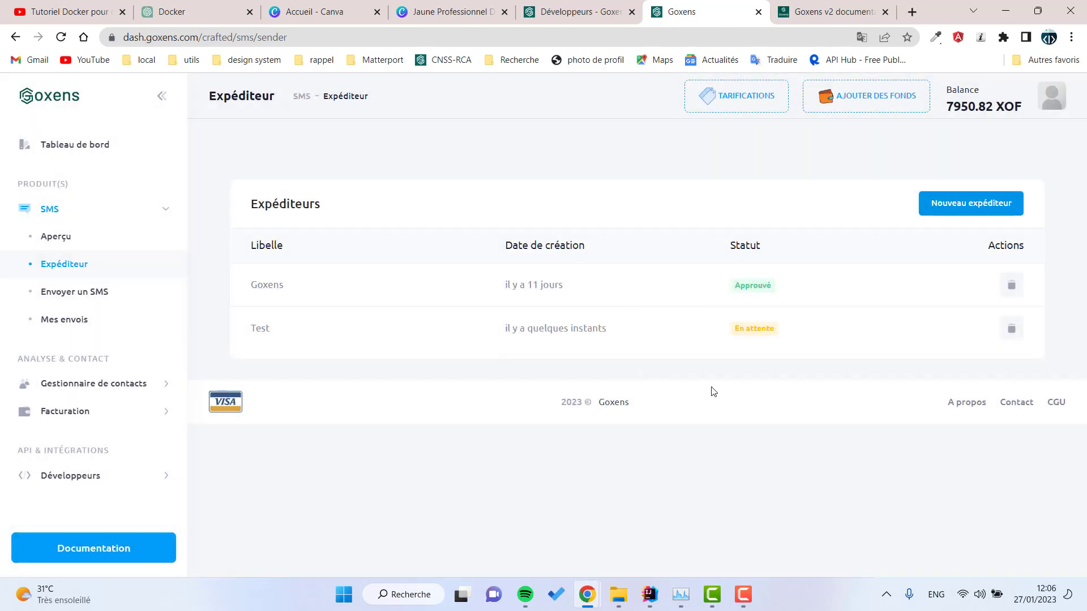
# Step: Compare the pending Test sender with the approved Goxens sender, then open Mes envois
pyautogui.moveTo(808, 332); pyautogui.dragTo(252, 329)
pyautogui.click(252, 328)
pyautogui.doubleClick(252, 328)
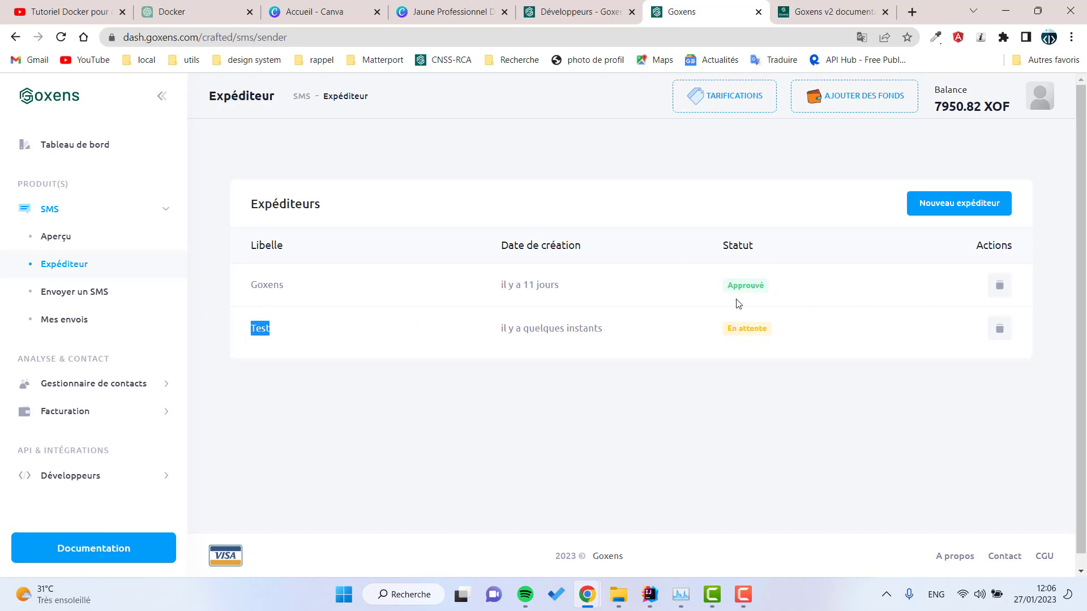
pyautogui.moveTo(250, 285); pyautogui.dragTo(651, 279)
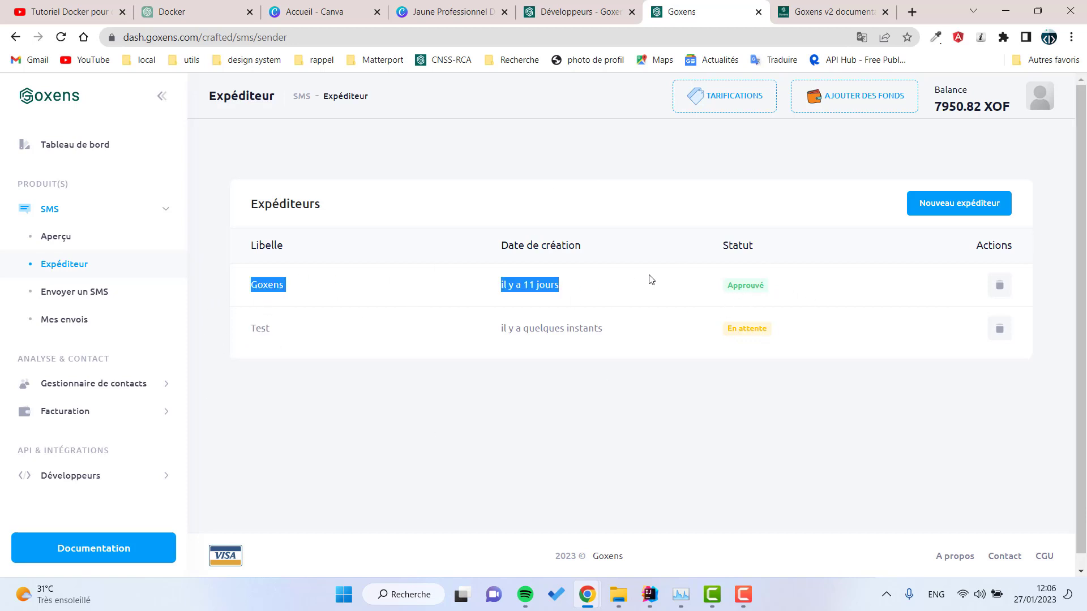
pyautogui.moveTo(887, 289); pyautogui.dragTo(300, 298)
pyautogui.click(381, 211)
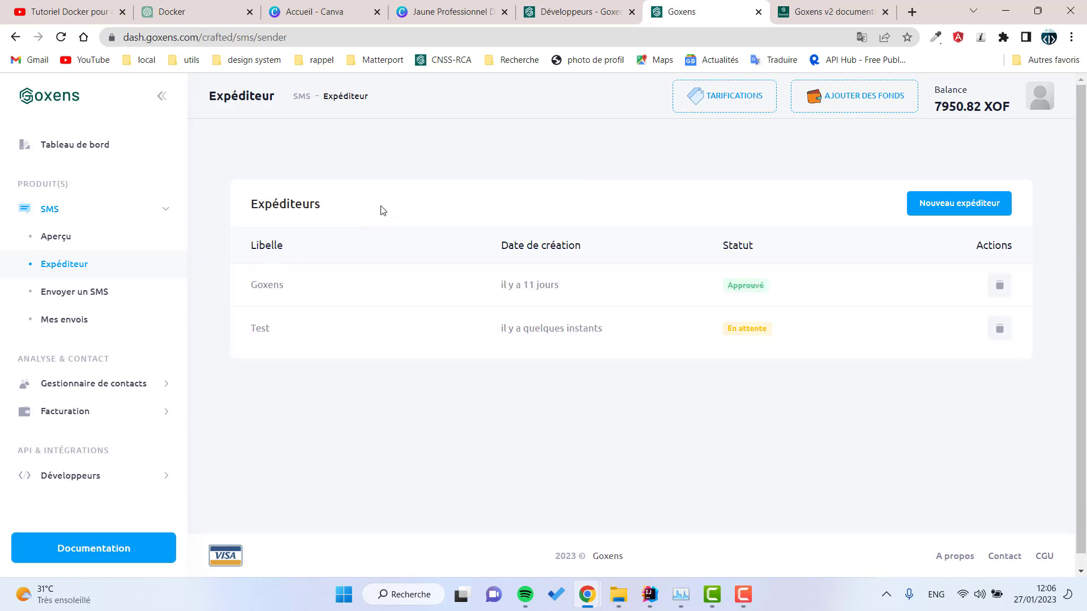
pyautogui.click(82, 323)
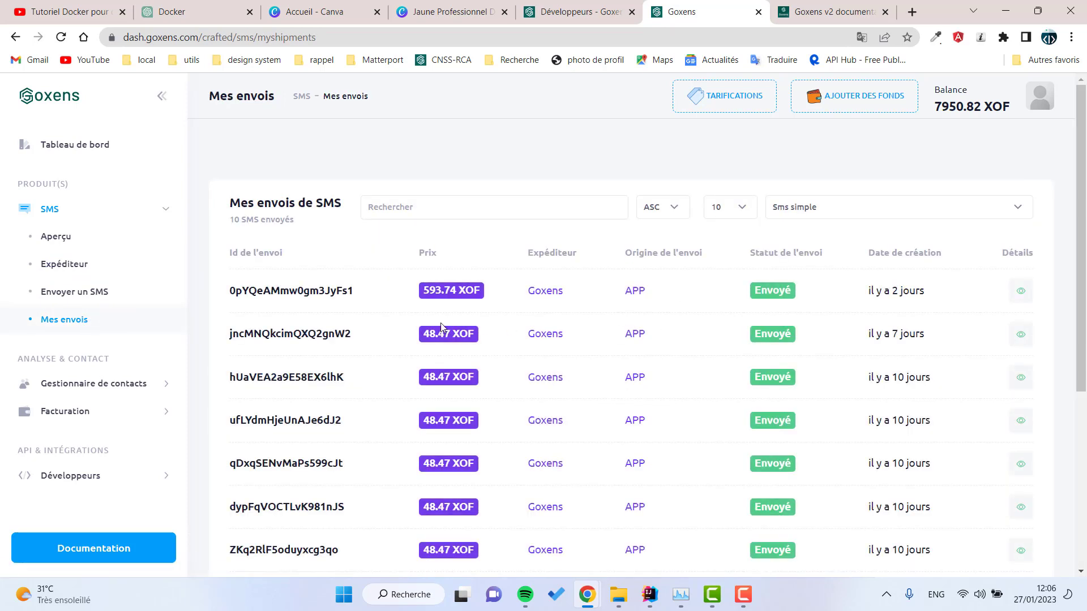
# Step: Start a new SMS with product SMS and sender Goxens
pyautogui.click(85, 294)
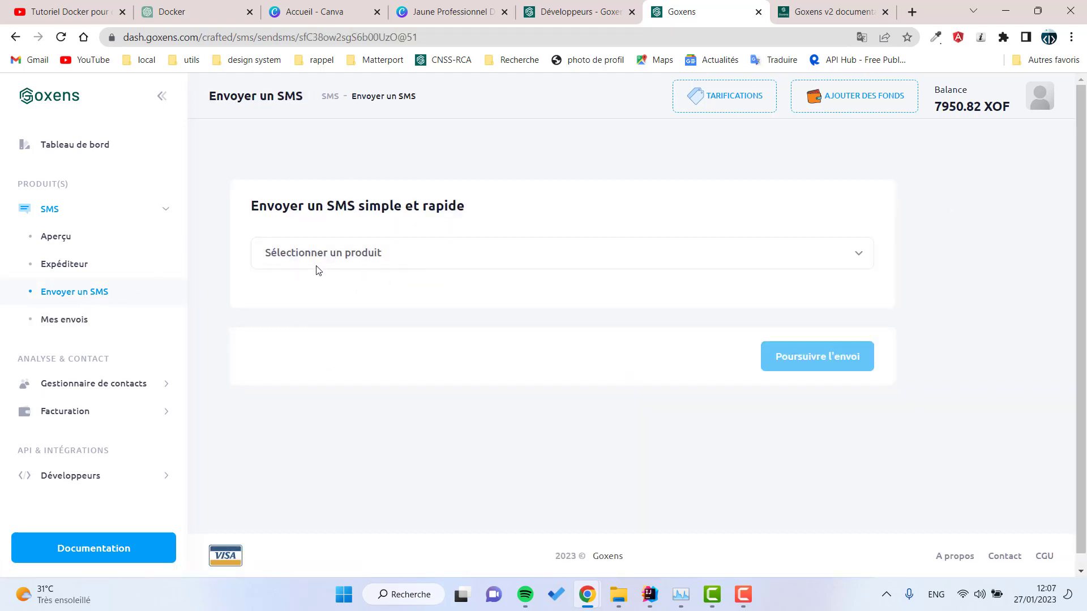
pyautogui.click(338, 262)
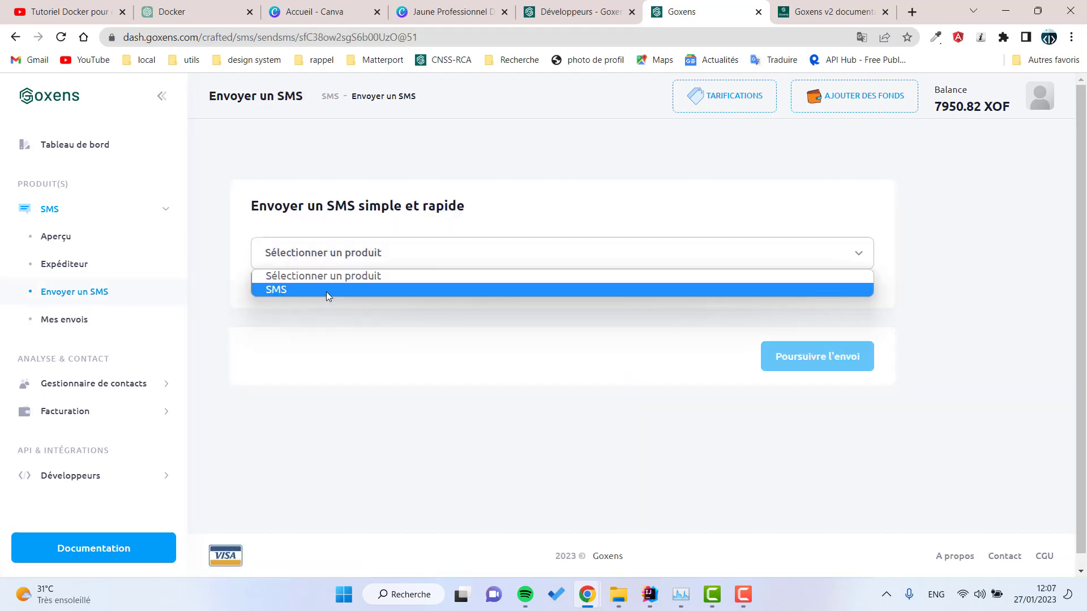
pyautogui.click(326, 290)
pyautogui.scroll(-2, 457, 293)
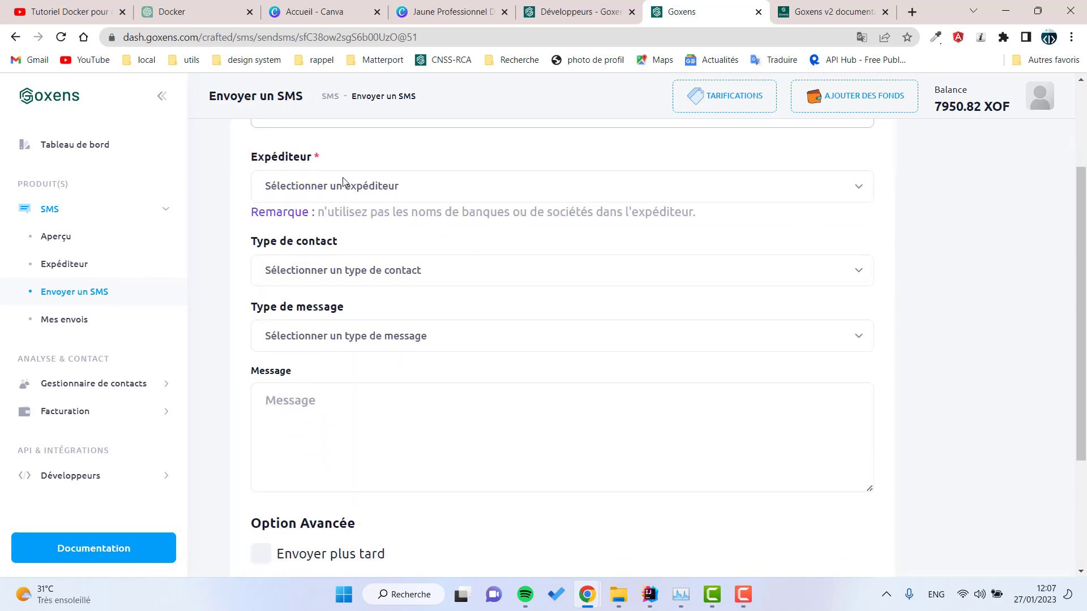
pyautogui.click(342, 184)
pyautogui.click(278, 222)
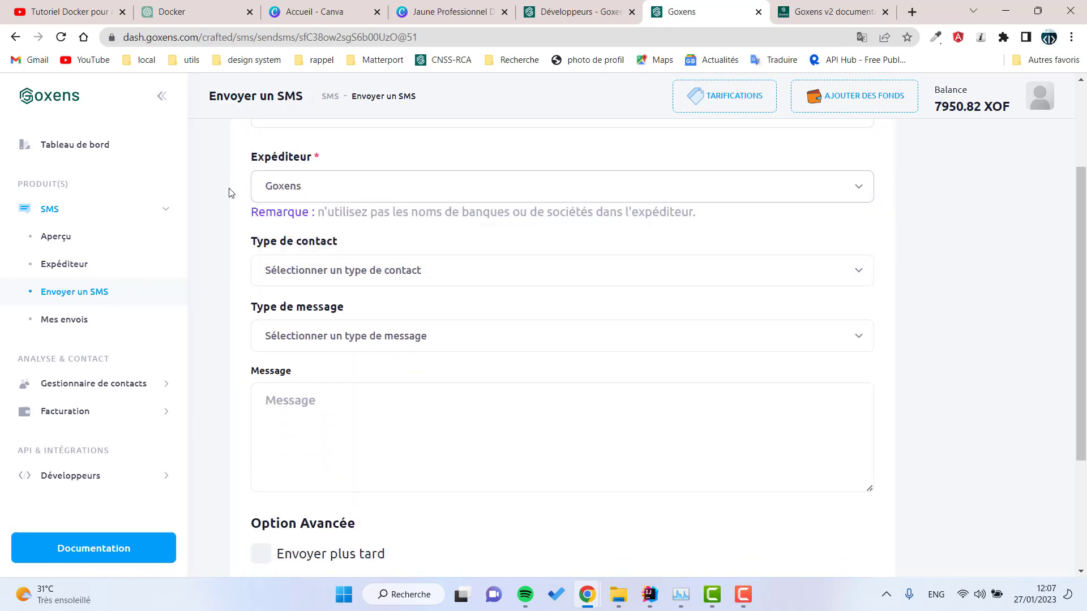
# Step: Choose manual recipient entry and type a recipient phone number
pyautogui.click(357, 269)
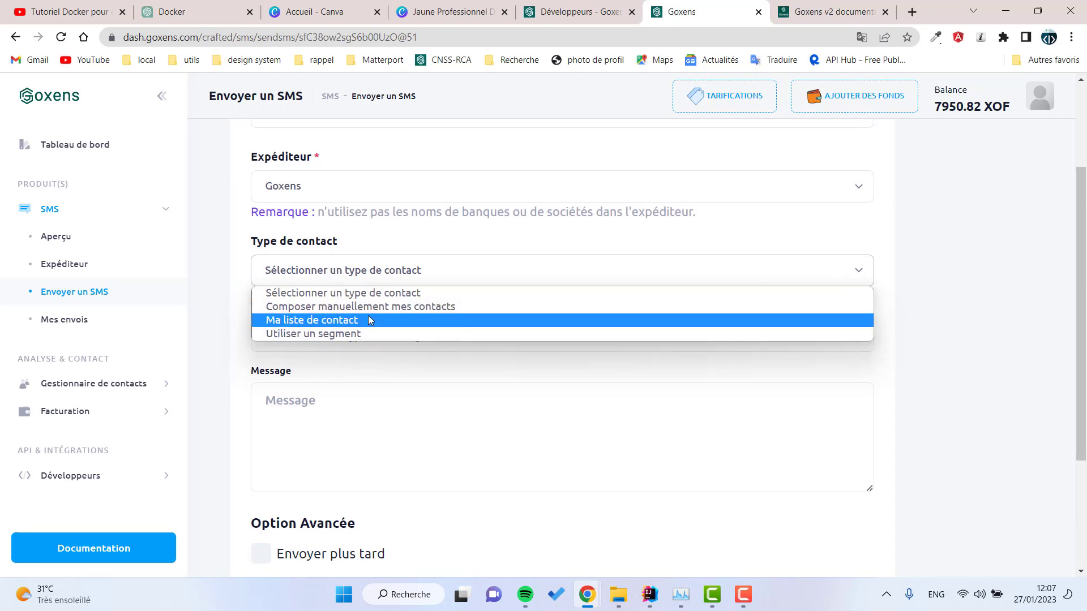
pyautogui.click(285, 309)
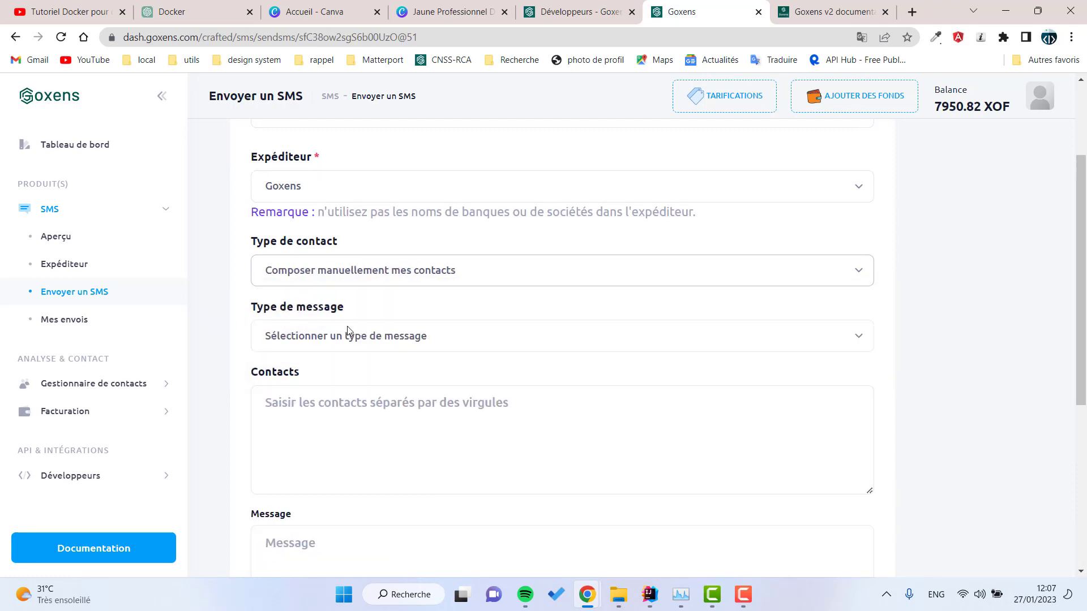
pyautogui.click(299, 423)
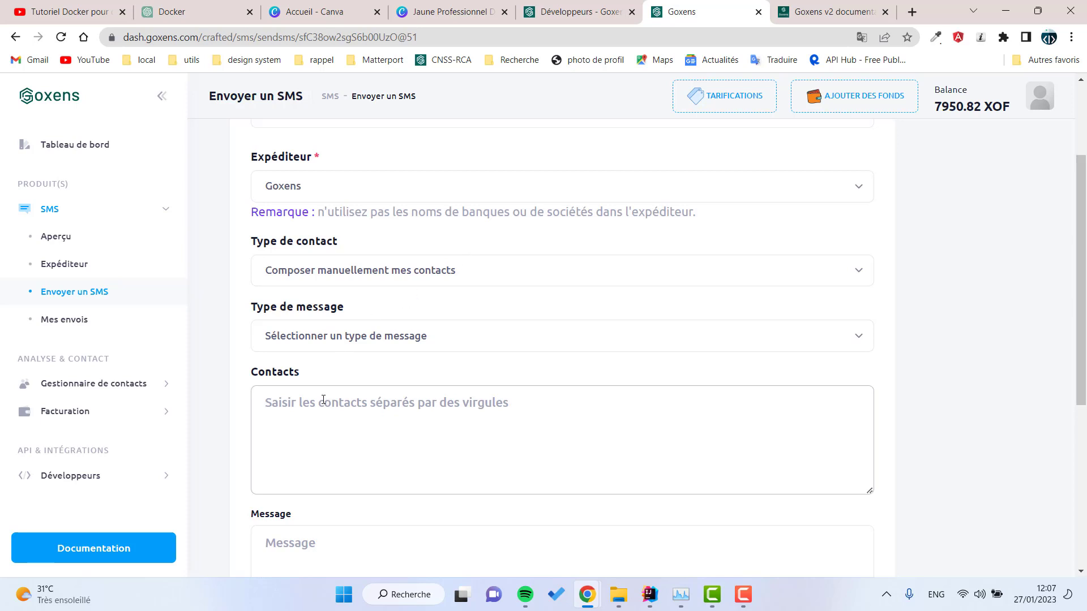
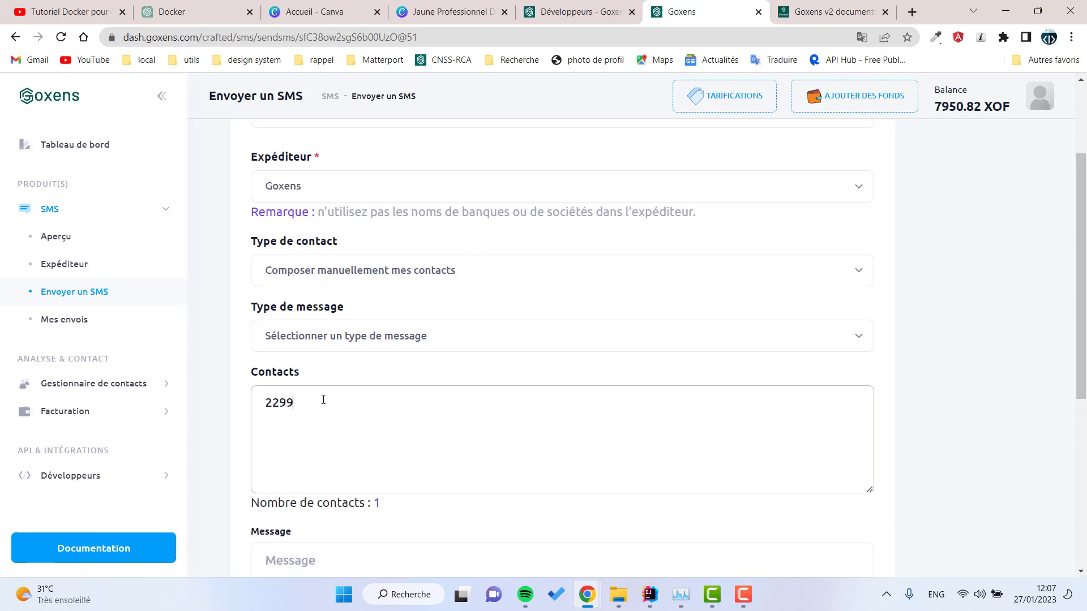
pyautogui.moveTo(377, 426); pyautogui.dragTo(276, 405)
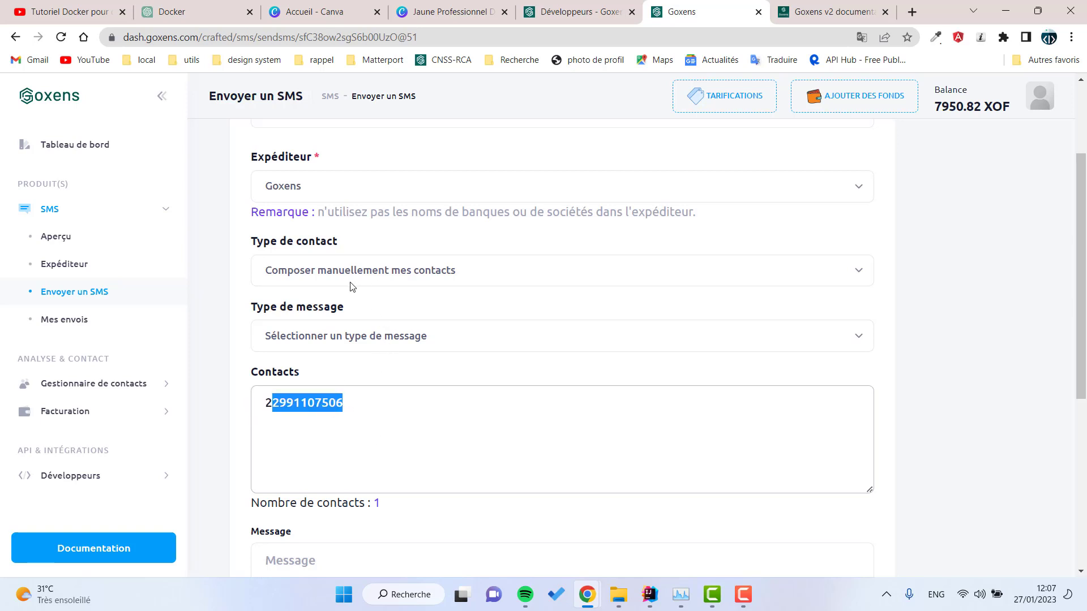
# Step: Try the saved contact list, then Utiliser un segment; neither has any contacts or segments
pyautogui.click(290, 279)
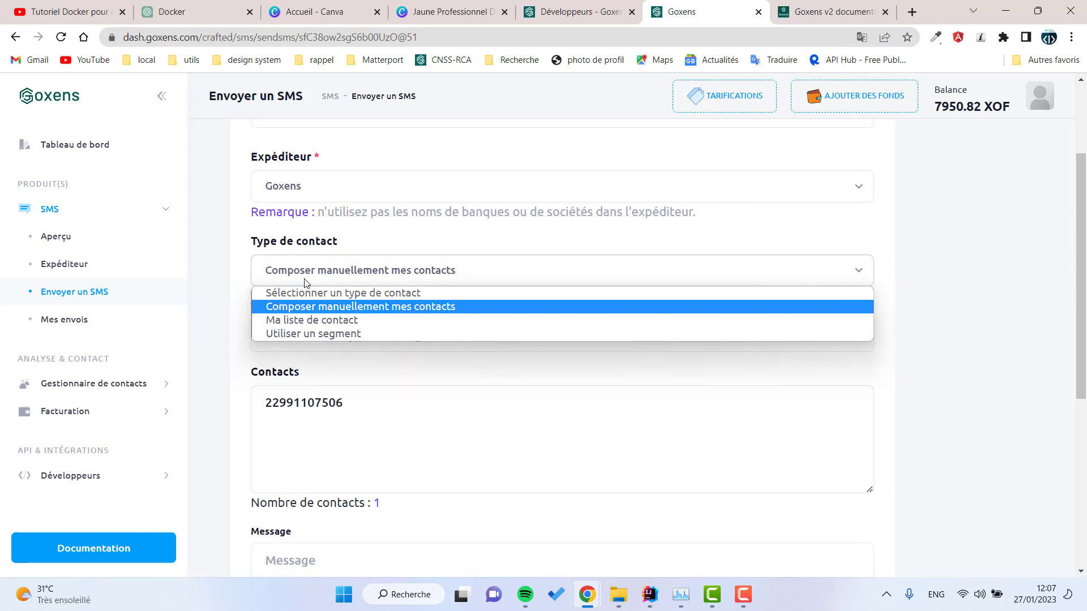
pyautogui.click(310, 321)
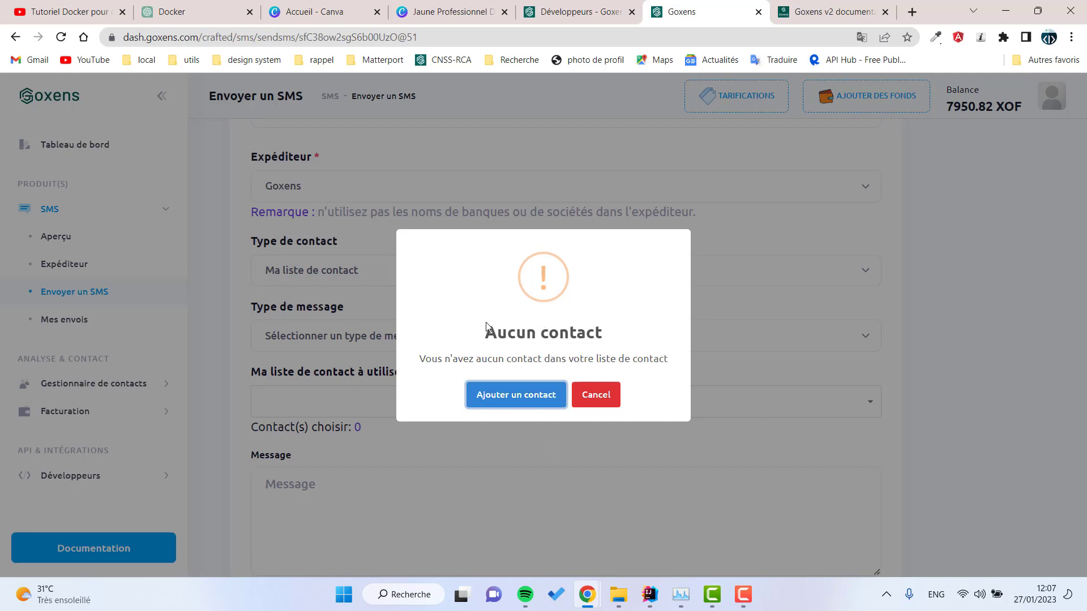
pyautogui.click(300, 279)
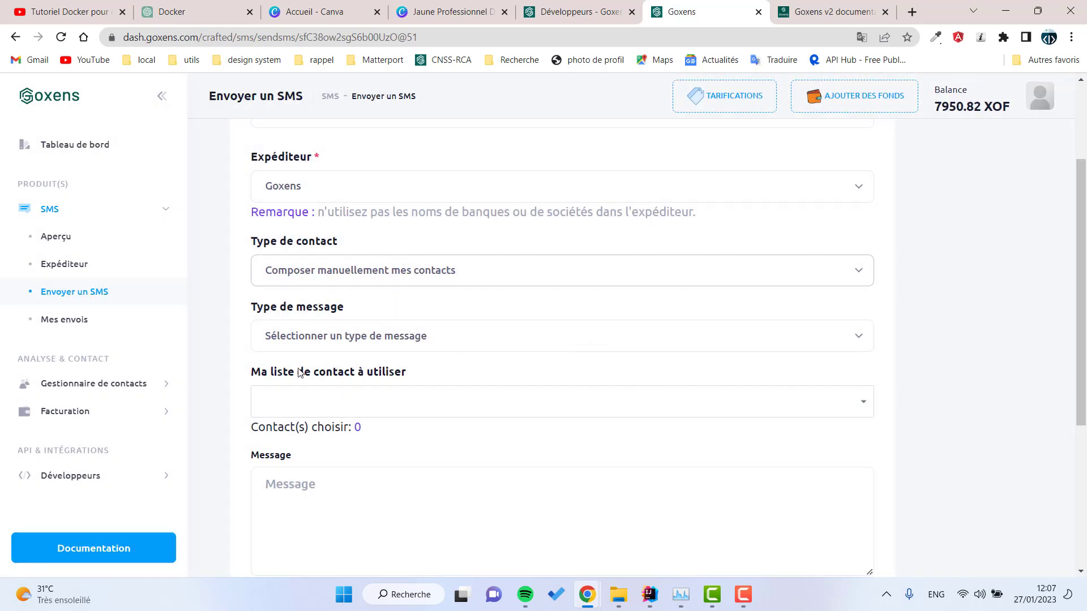
pyautogui.click(357, 270)
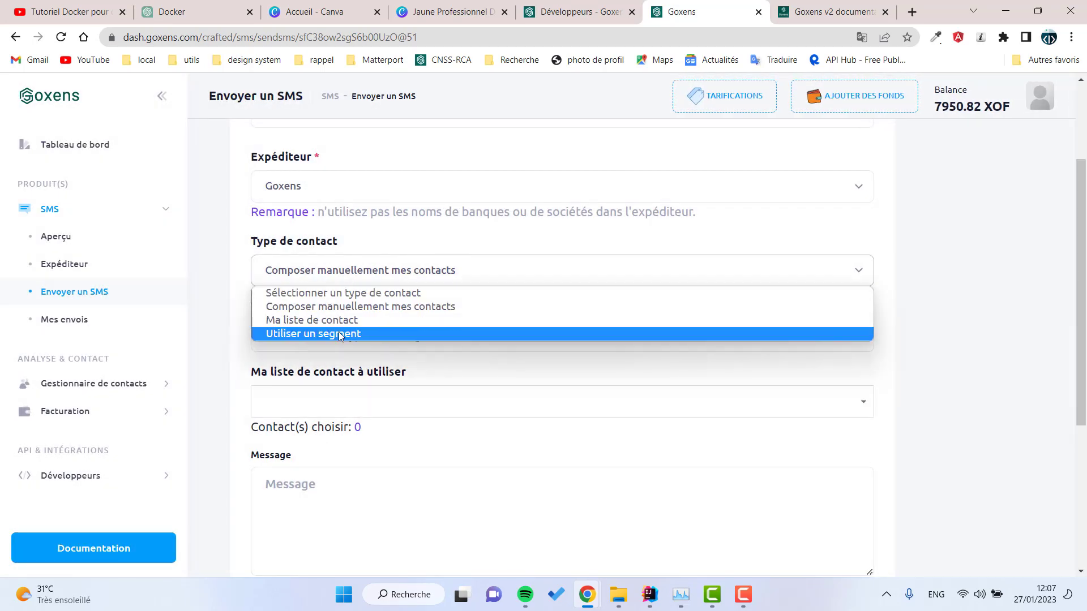
pyautogui.click(388, 333)
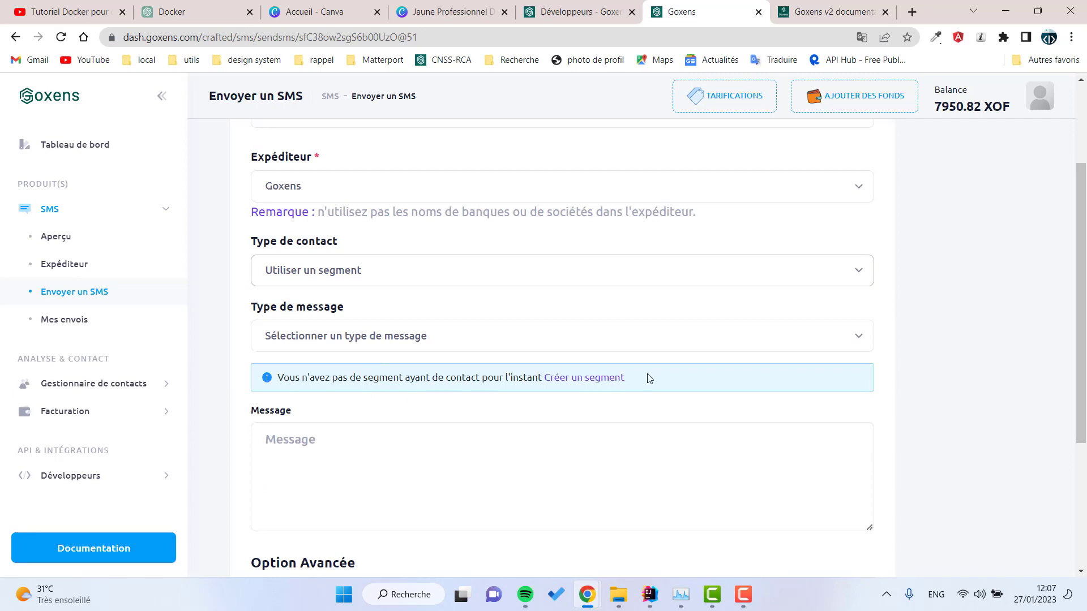
pyautogui.click(633, 394)
pyautogui.moveTo(633, 393); pyautogui.dragTo(270, 385)
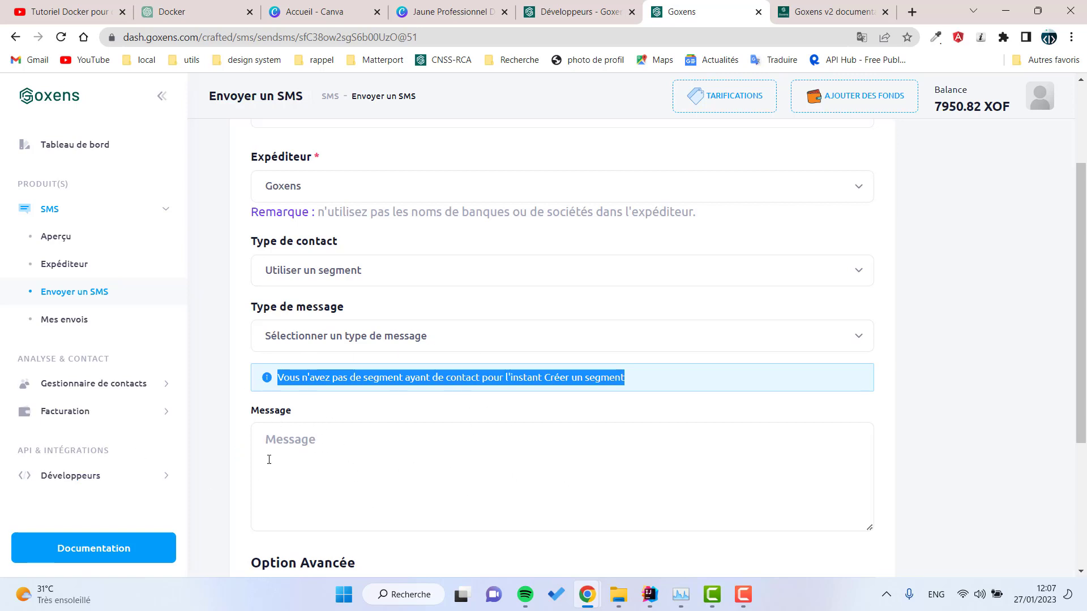
pyautogui.click(313, 464)
pyautogui.click(128, 390)
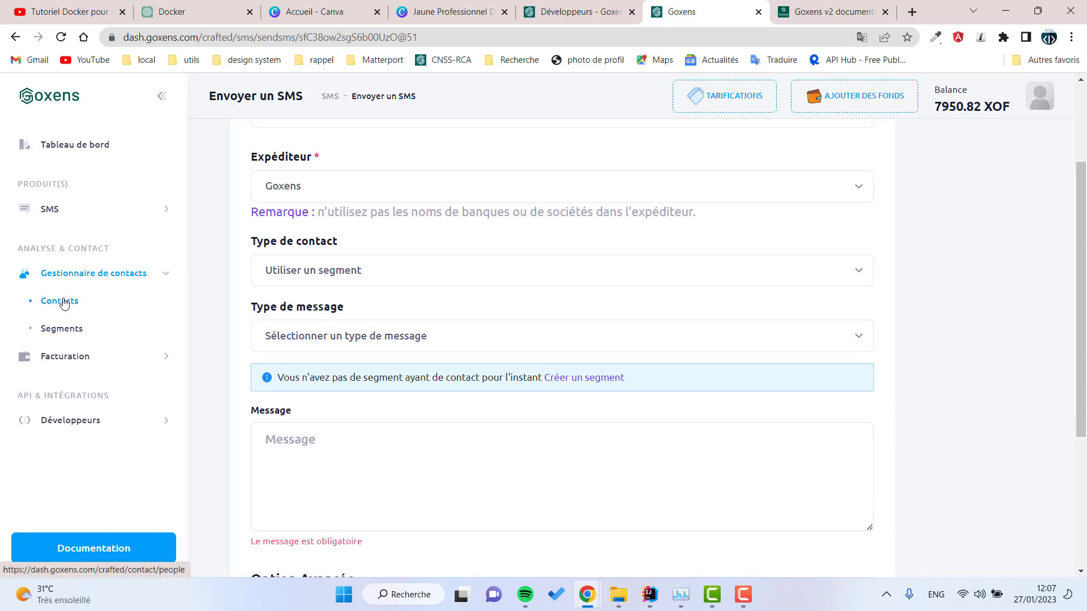
# Step: Add a contact from autofilled details with a corrected phone number, gender Homme, Benin and CTN
pyautogui.click(61, 301)
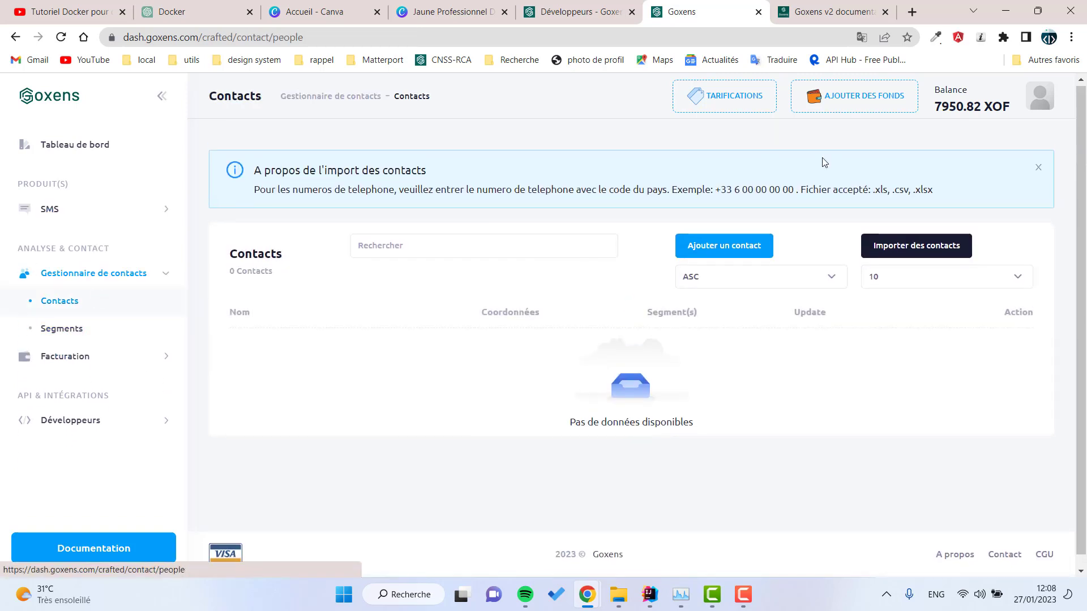
pyautogui.click(726, 249)
pyautogui.click(389, 297)
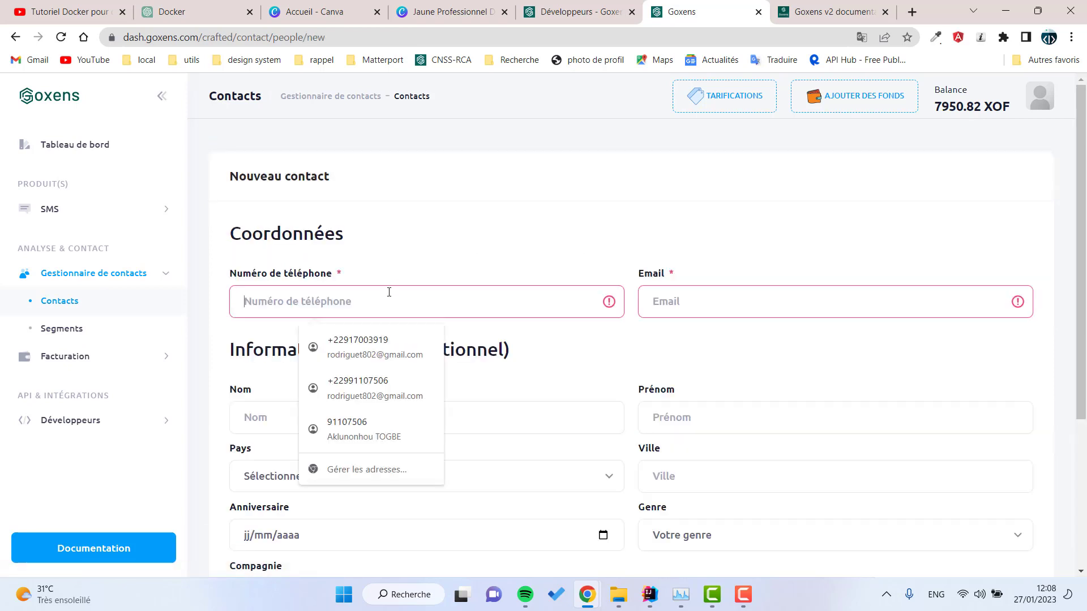
pyautogui.click(393, 381)
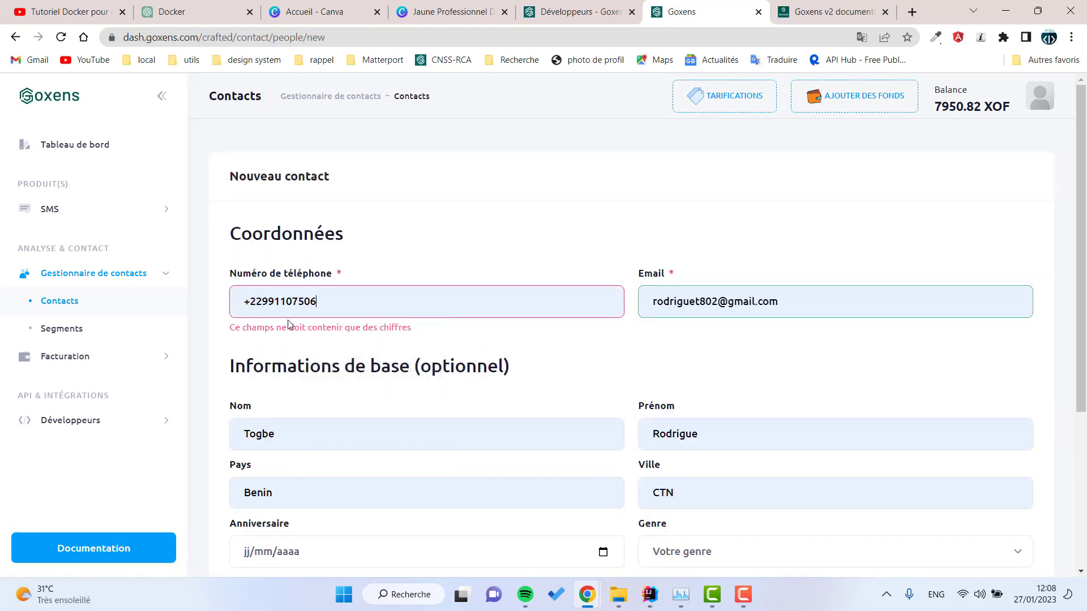
pyautogui.click(247, 300)
pyautogui.click(510, 417)
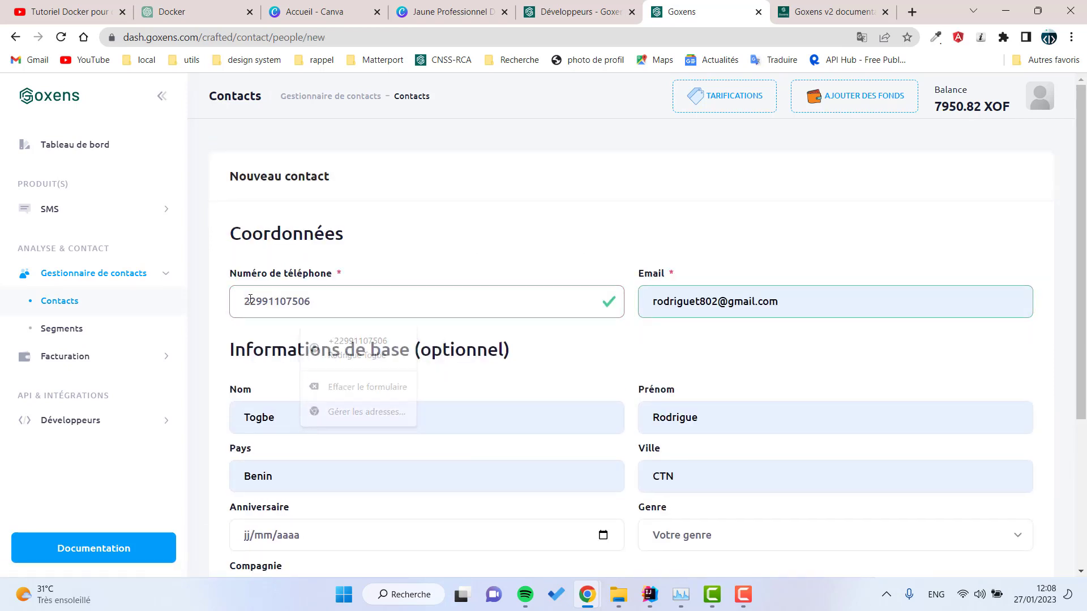
pyautogui.scroll(-4, 682, 369)
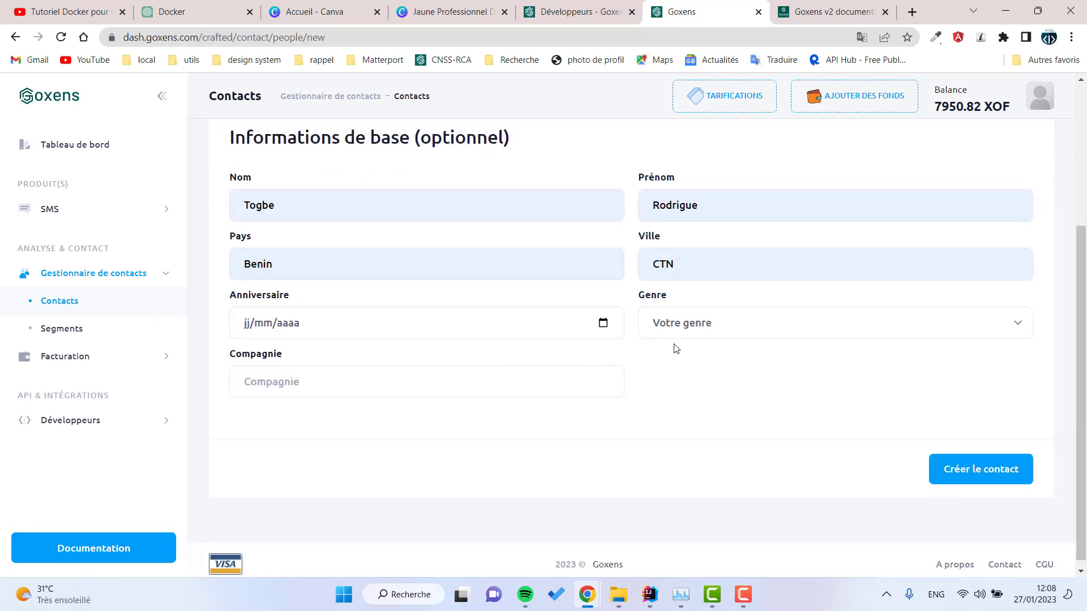
pyautogui.click(724, 329)
pyautogui.click(674, 359)
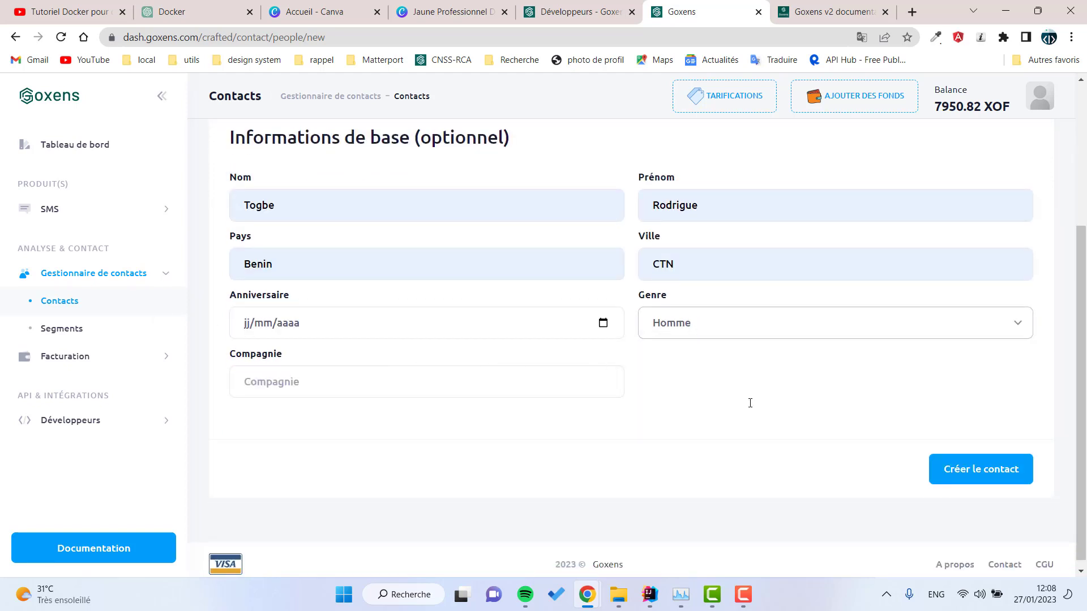
pyautogui.click(980, 463)
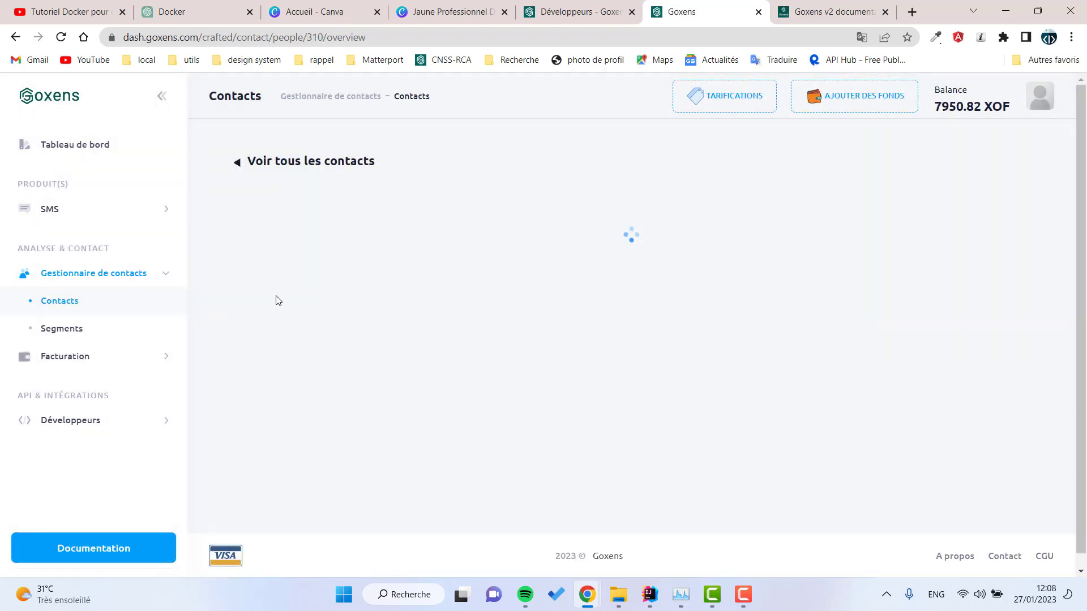
pyautogui.scroll(-2, 644, 294)
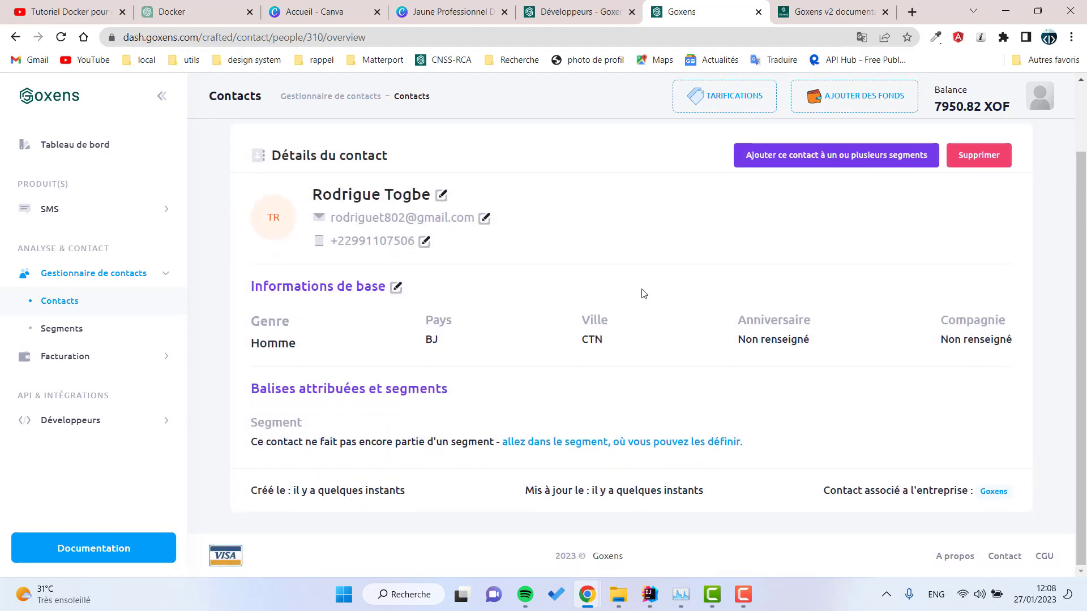
# Step: Leave the contact's segment assignment unsaved and delete segment SEG1
pyautogui.click(838, 161)
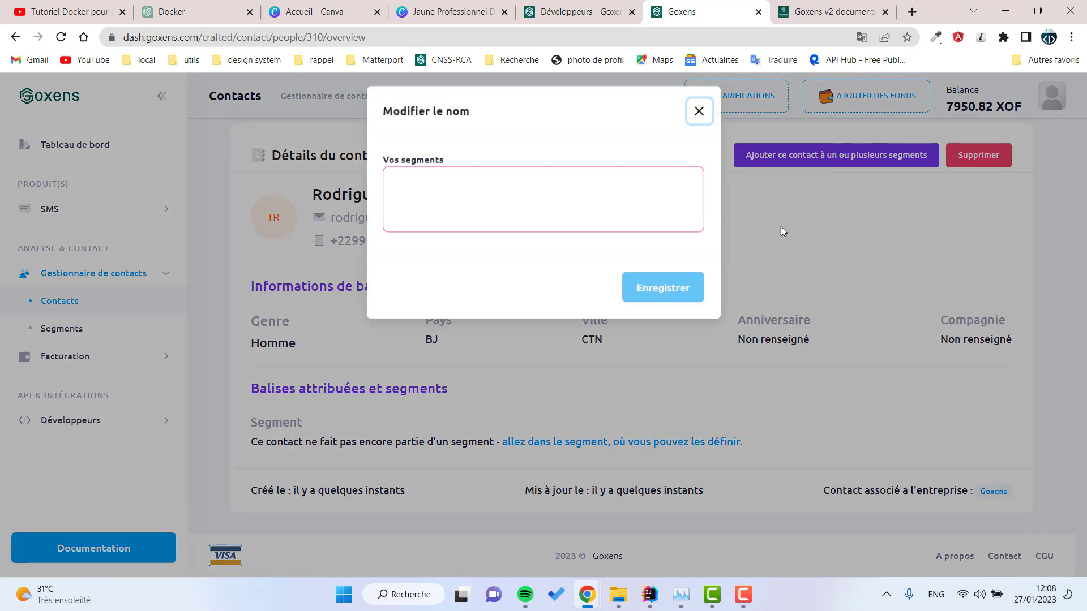
pyautogui.click(699, 114)
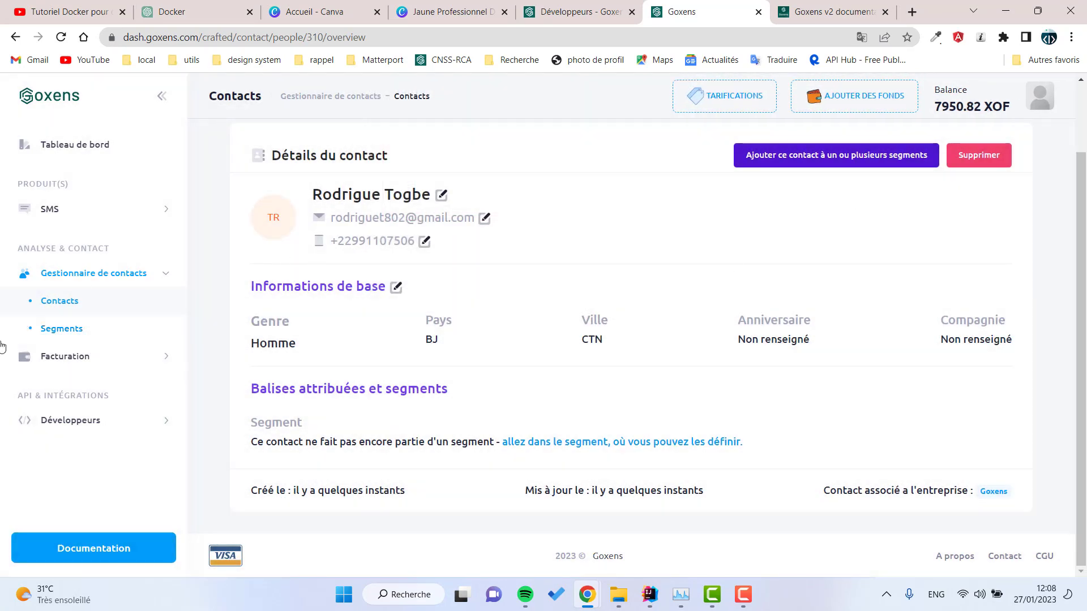
pyautogui.click(61, 330)
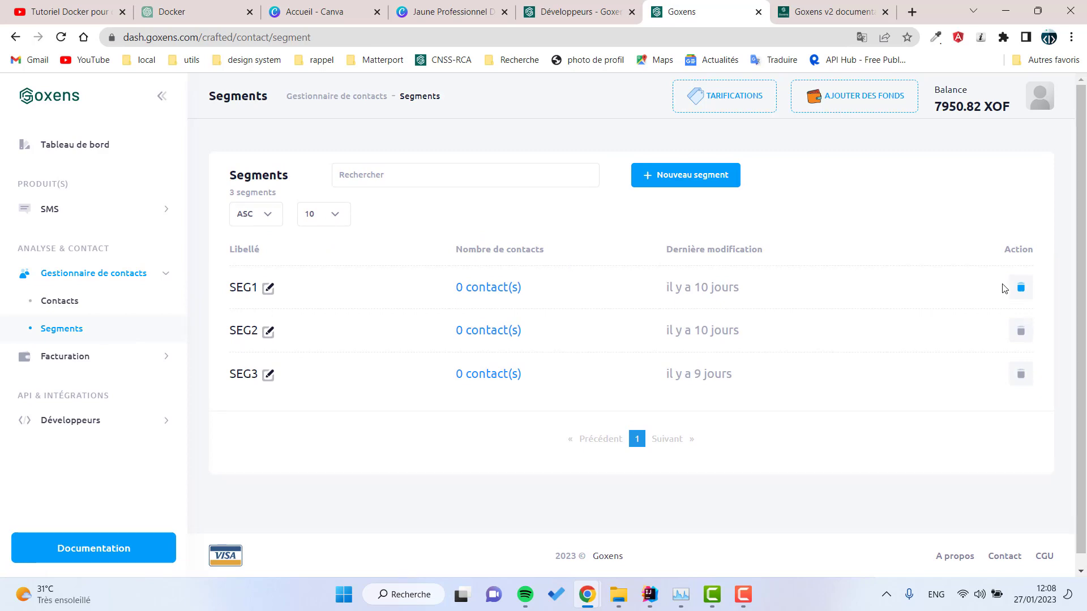
pyautogui.click(1022, 288)
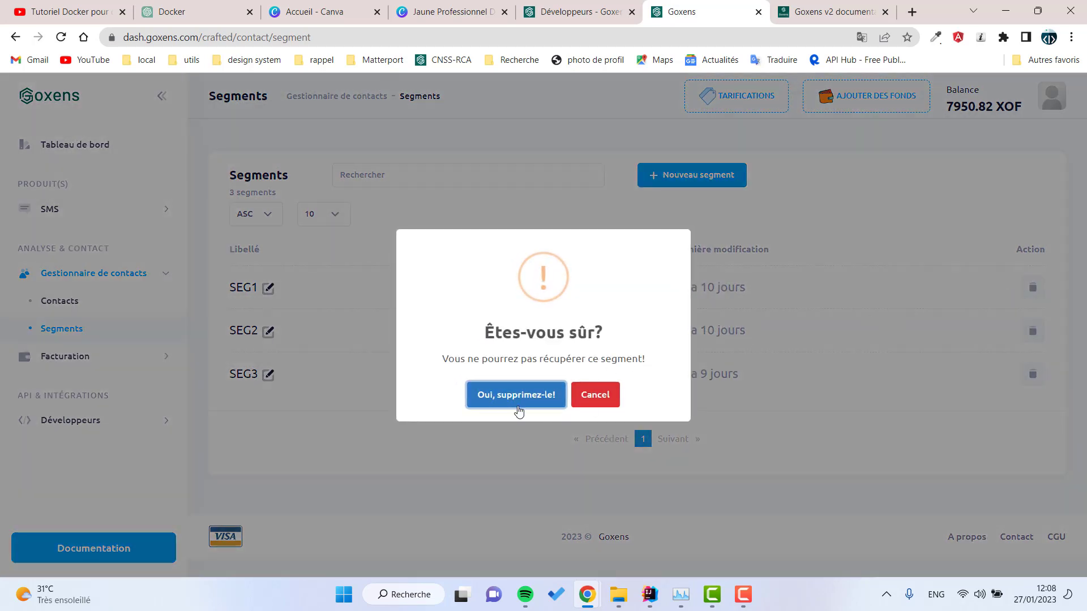
pyautogui.click(516, 395)
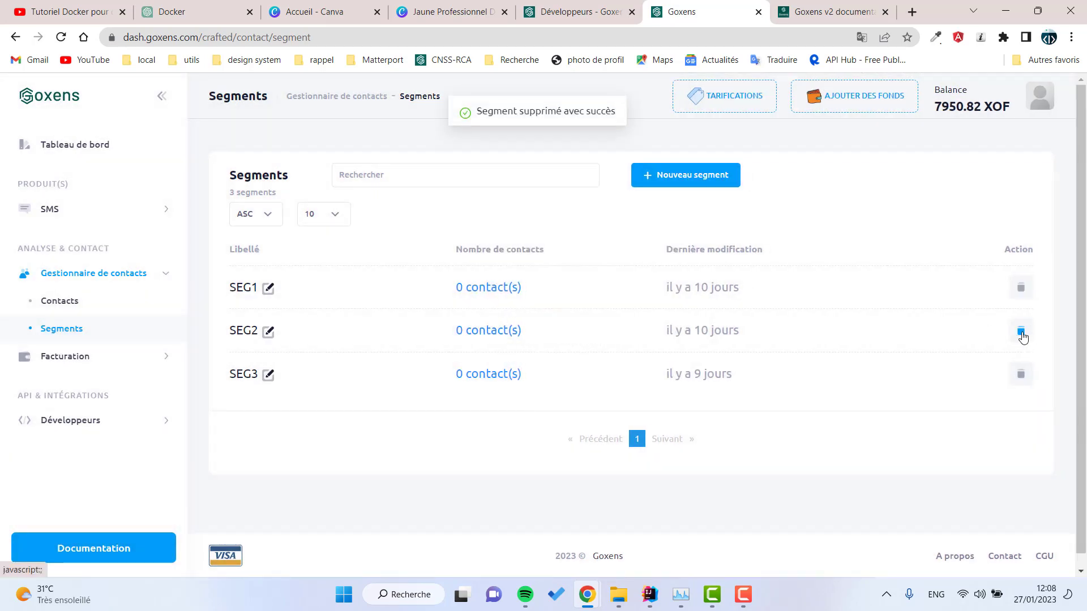
# Step: Delete segments SEG2 and SEG3, then open the Nouveau segment form
pyautogui.click(1023, 336)
pyautogui.click(535, 396)
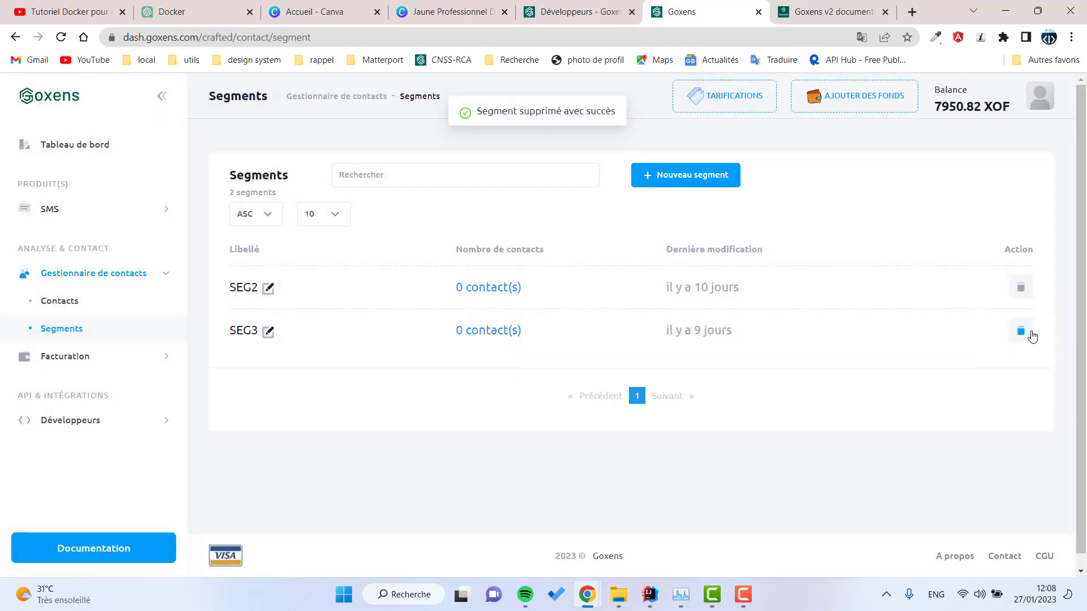
pyautogui.click(1021, 288)
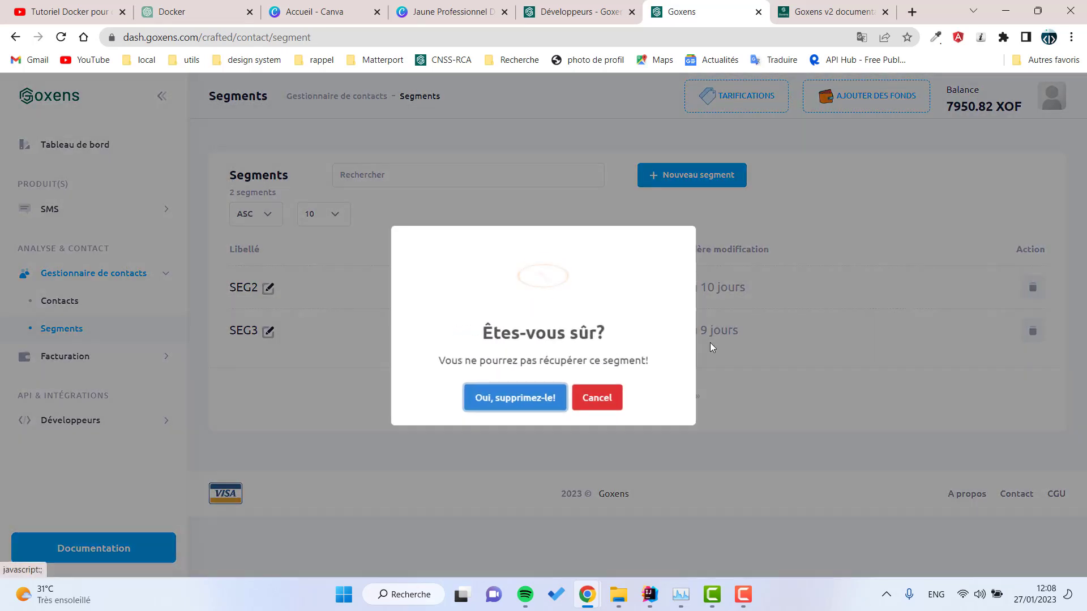
pyautogui.click(535, 396)
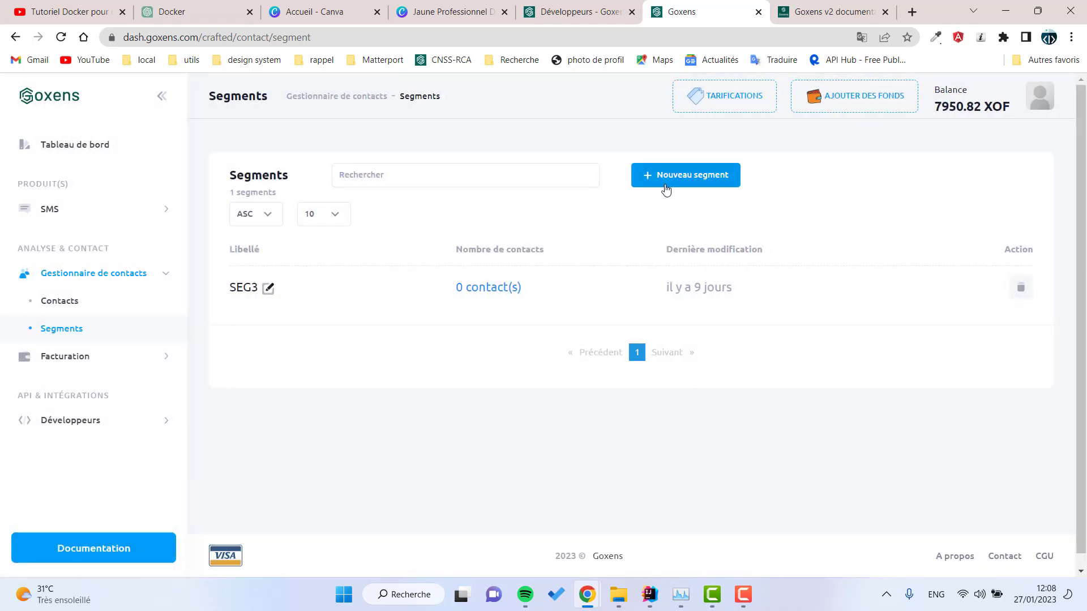
pyautogui.click(1022, 288)
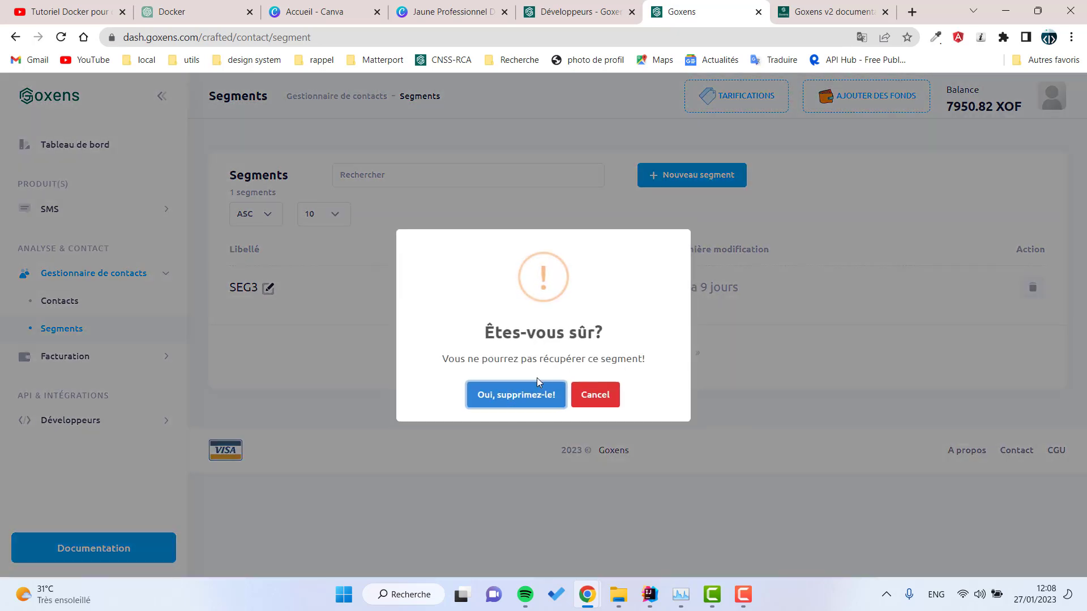
pyautogui.click(537, 392)
pyautogui.click(682, 186)
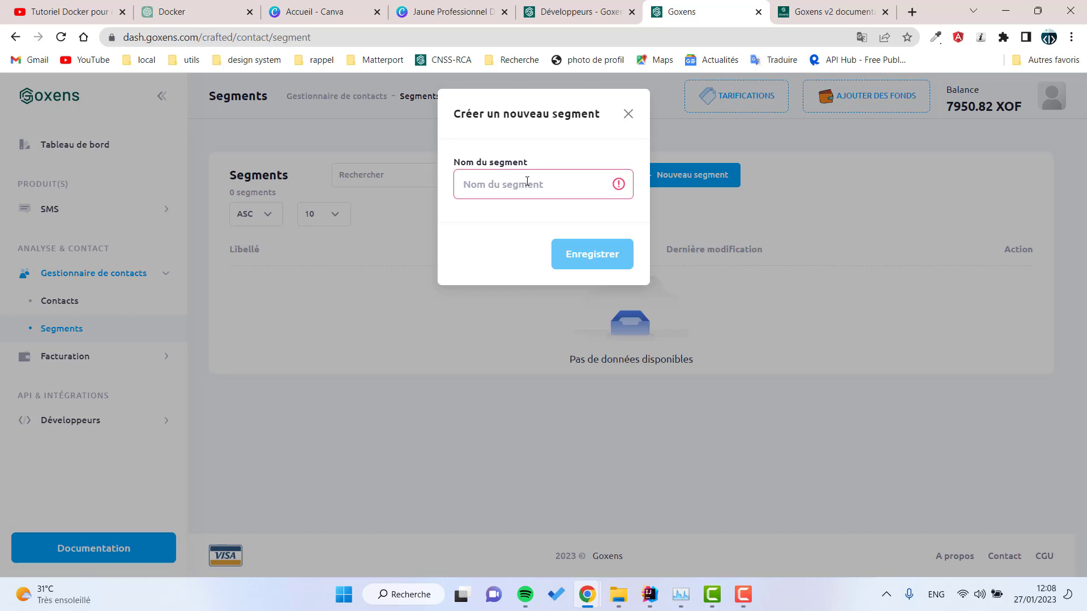
# Step: Save a new segment named testSeg1 and open its empty contact page
pyautogui.write('testSeg1')
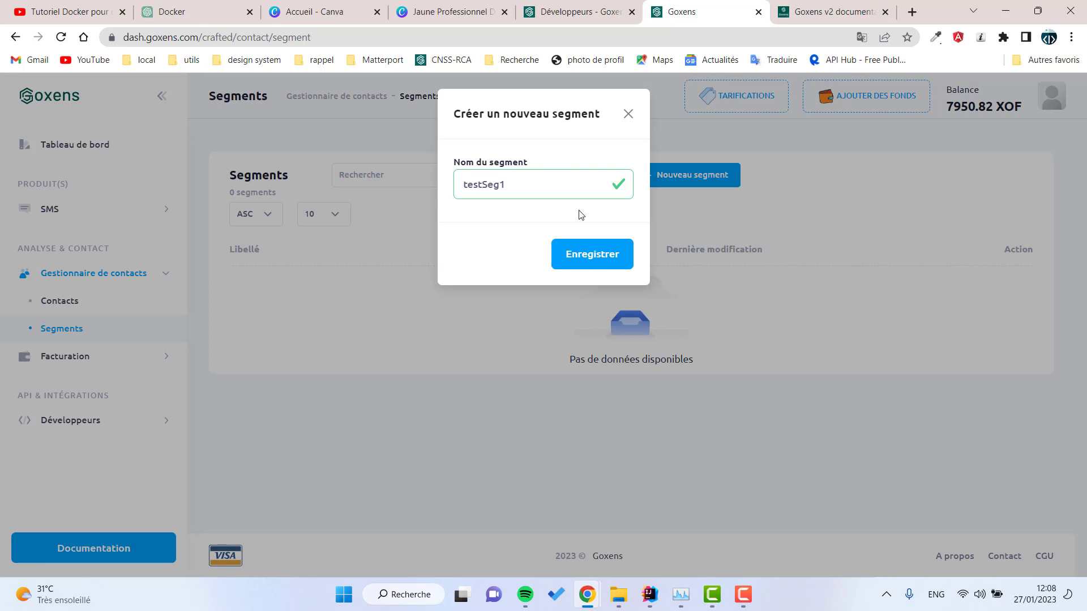
pyautogui.click(600, 260)
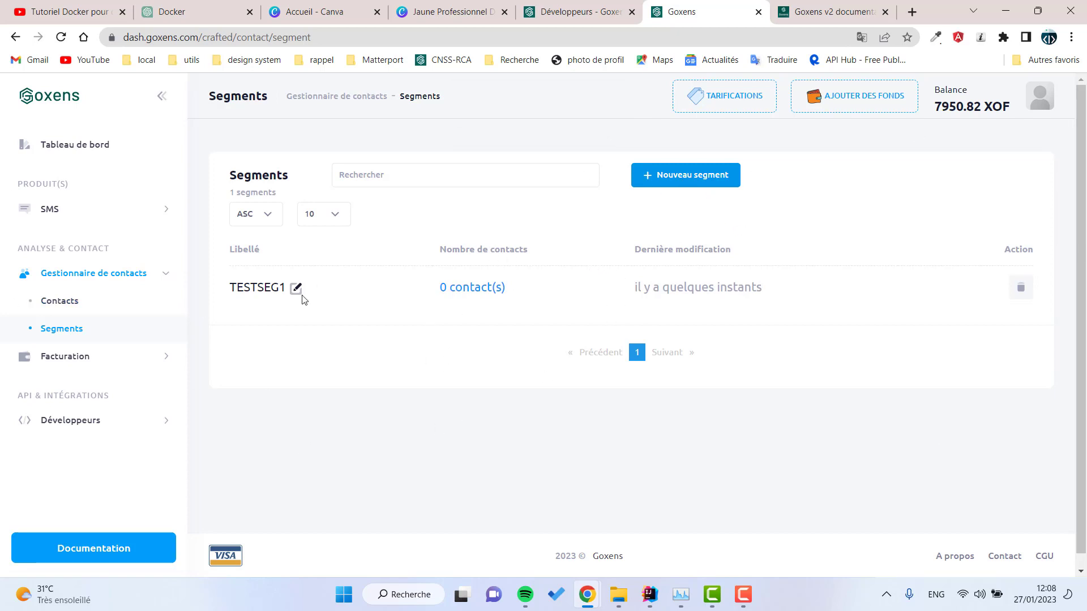
pyautogui.click(260, 290)
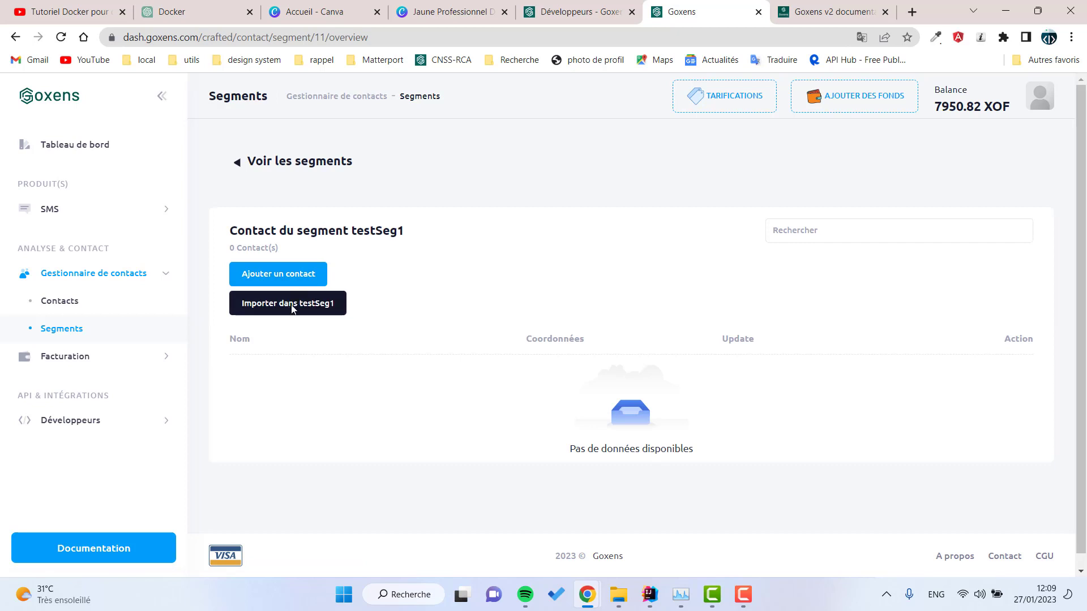
# Step: Add the test contact to testSeg1 and check TESTSEG1 shows 1 contact
pyautogui.click(280, 274)
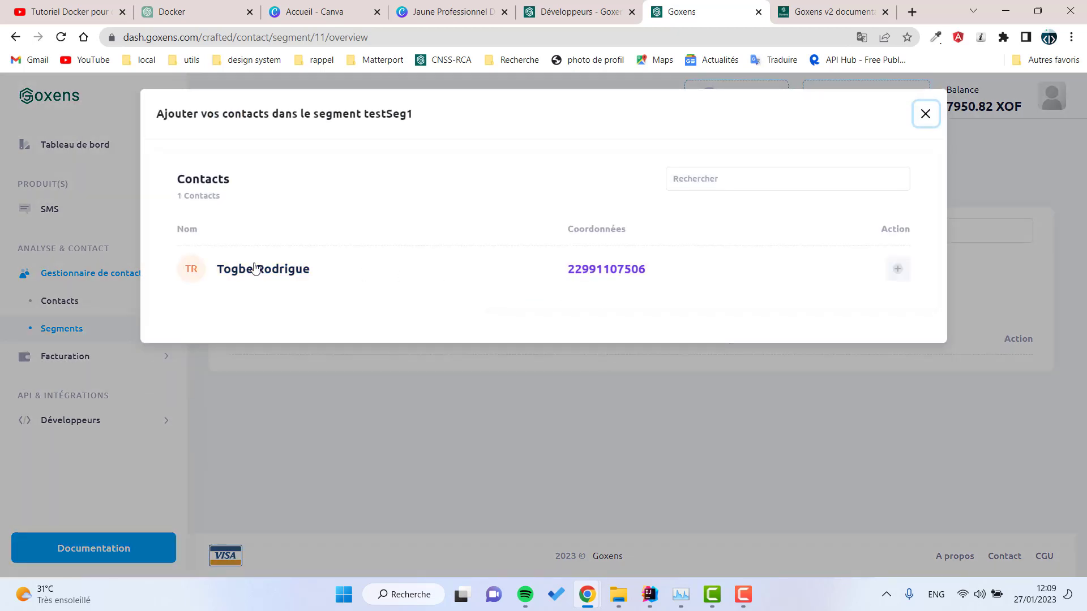
pyautogui.click(894, 272)
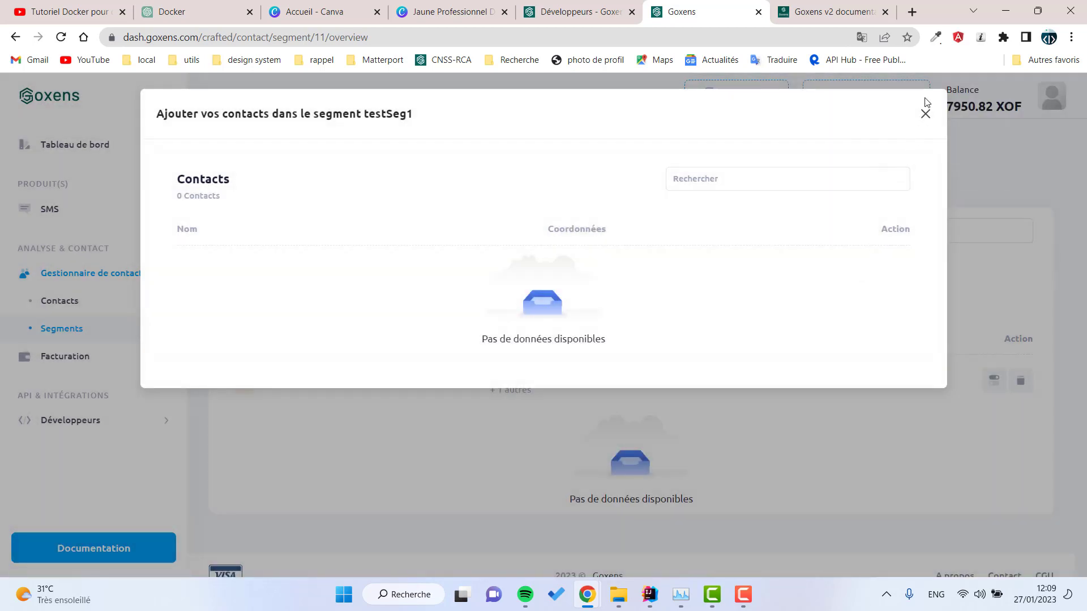
pyautogui.click(925, 114)
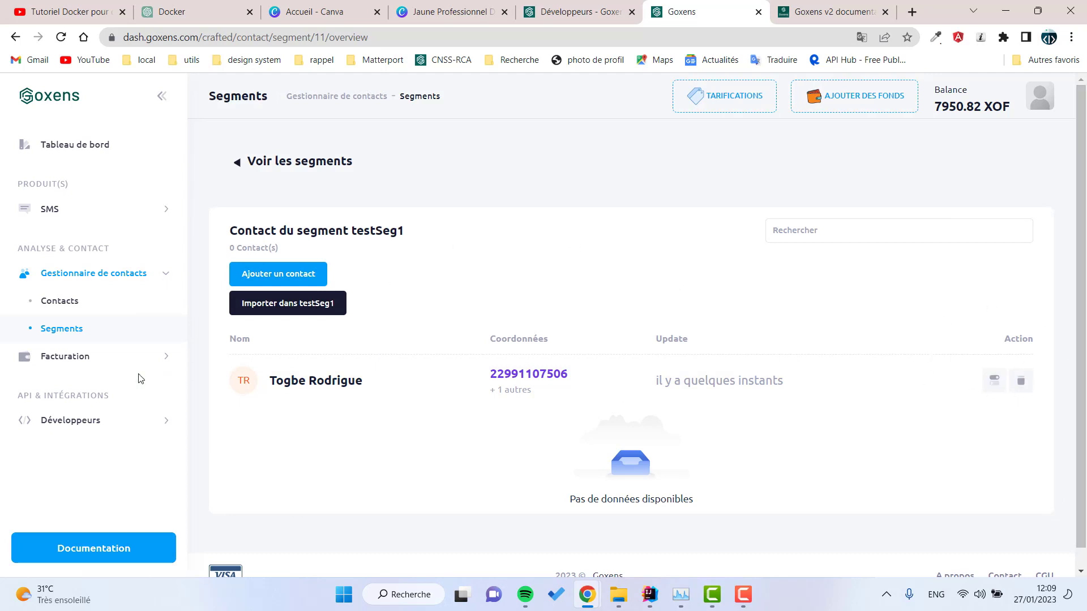
pyautogui.click(67, 330)
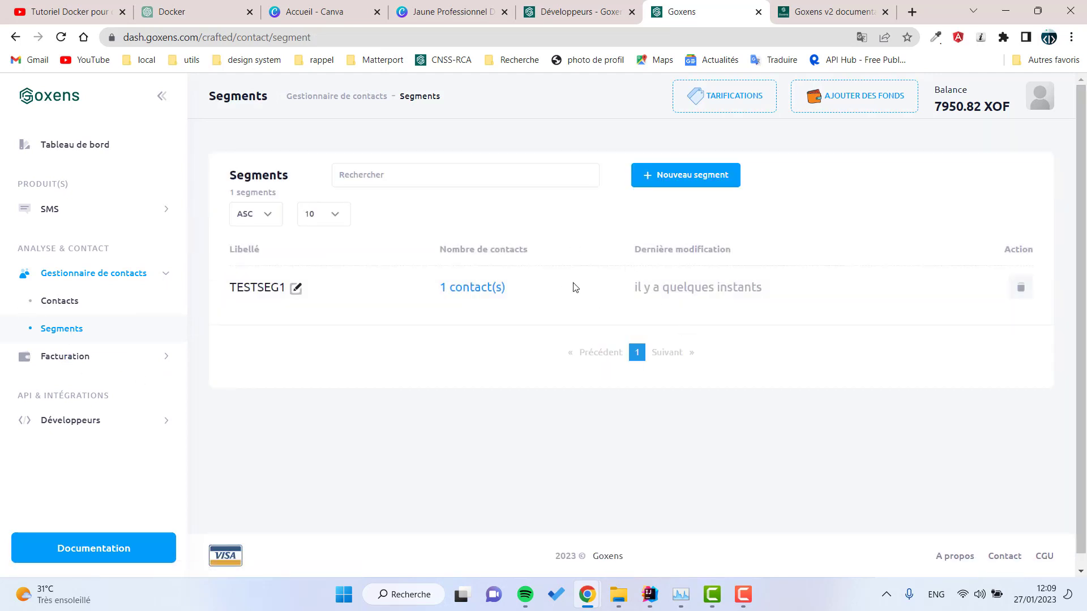
pyautogui.moveTo(575, 287); pyautogui.dragTo(448, 290)
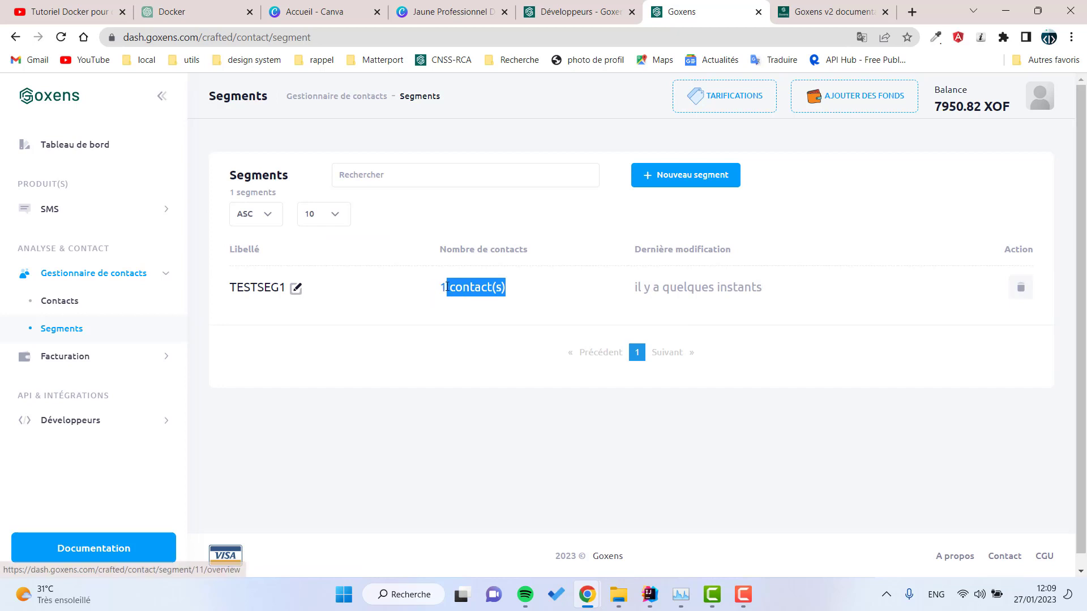
pyautogui.click(72, 308)
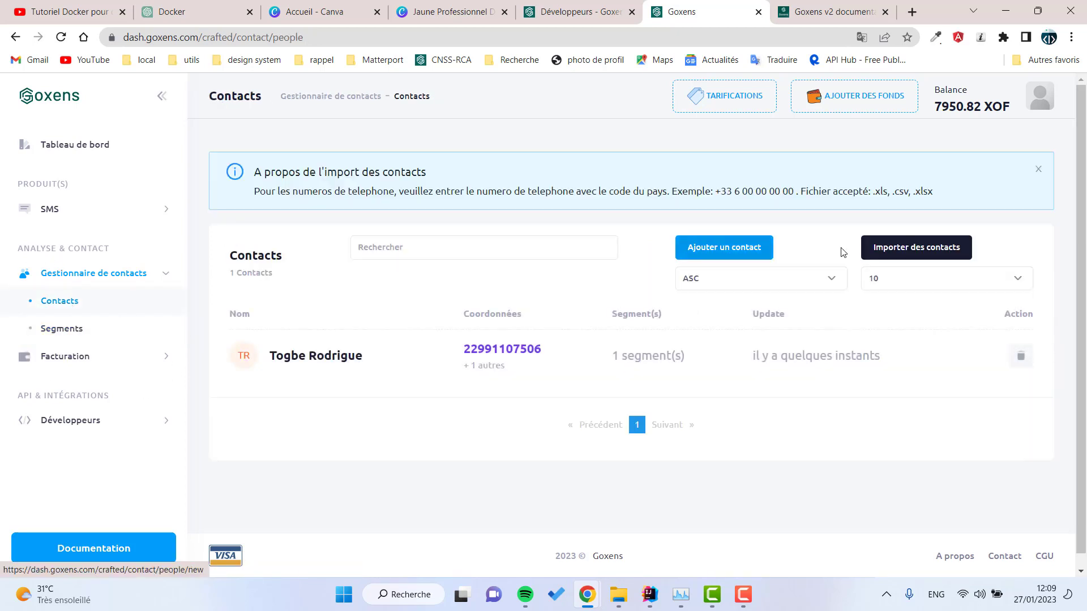
# Step: Upload groupe etudiants L2 GESTION.xls through Importer des contacts
pyautogui.click(905, 251)
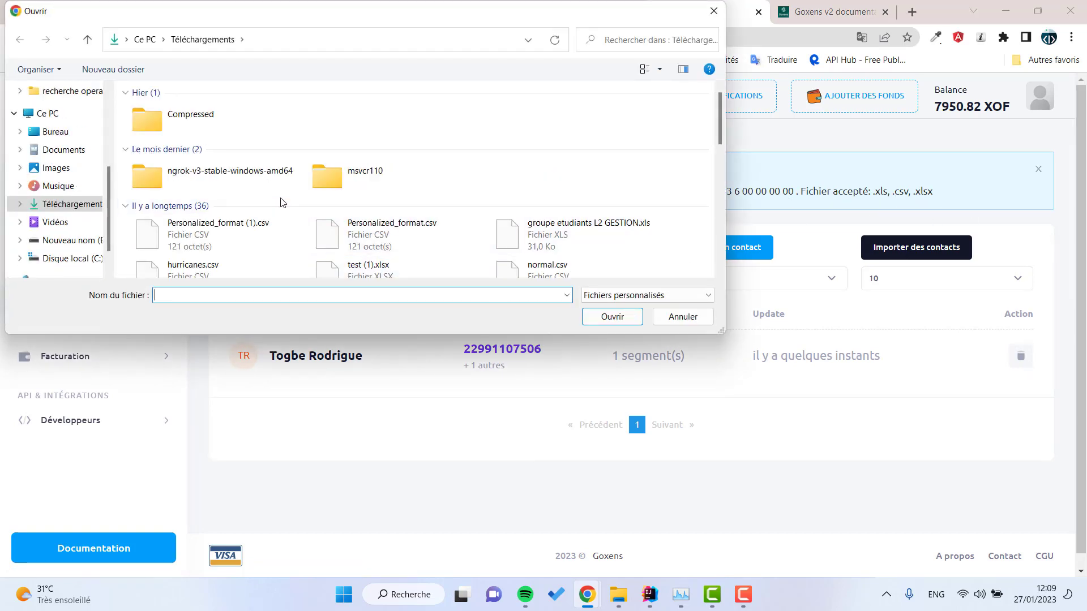
pyautogui.scroll(-2, 339, 193)
pyautogui.click(564, 128)
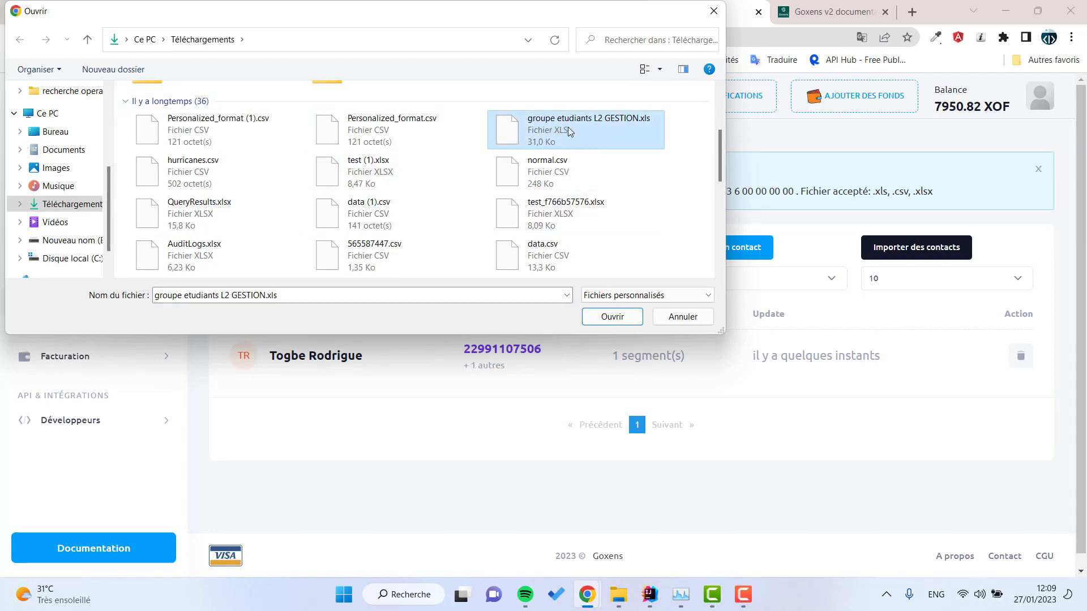
pyautogui.click(612, 316)
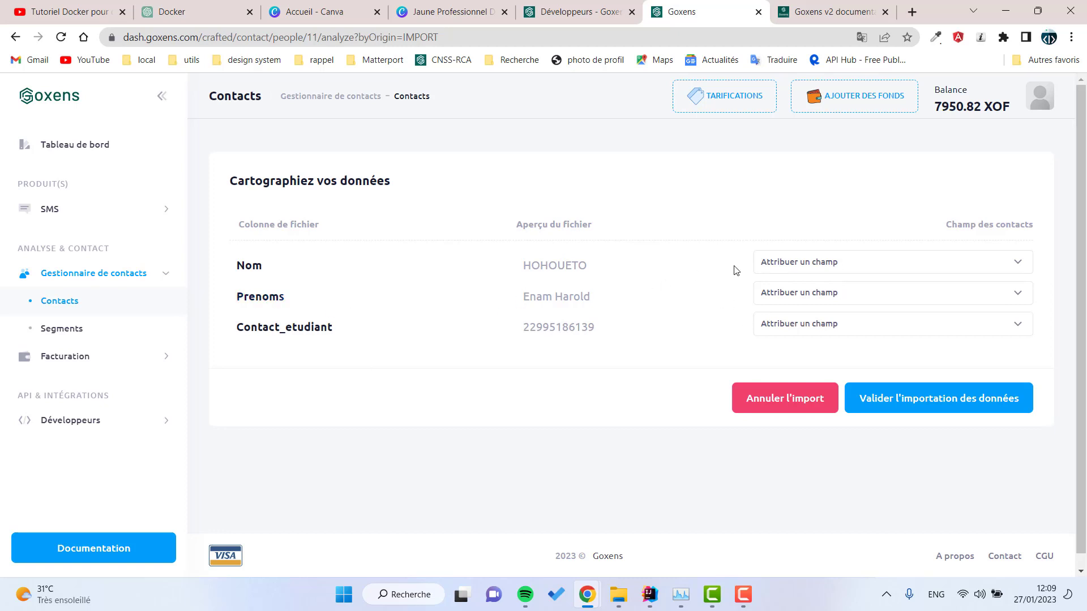
# Step: Map Nom to Nom, Prenoms to Prenom, Contact_etudiant to Telephone, and validate the import
pyautogui.click(835, 269)
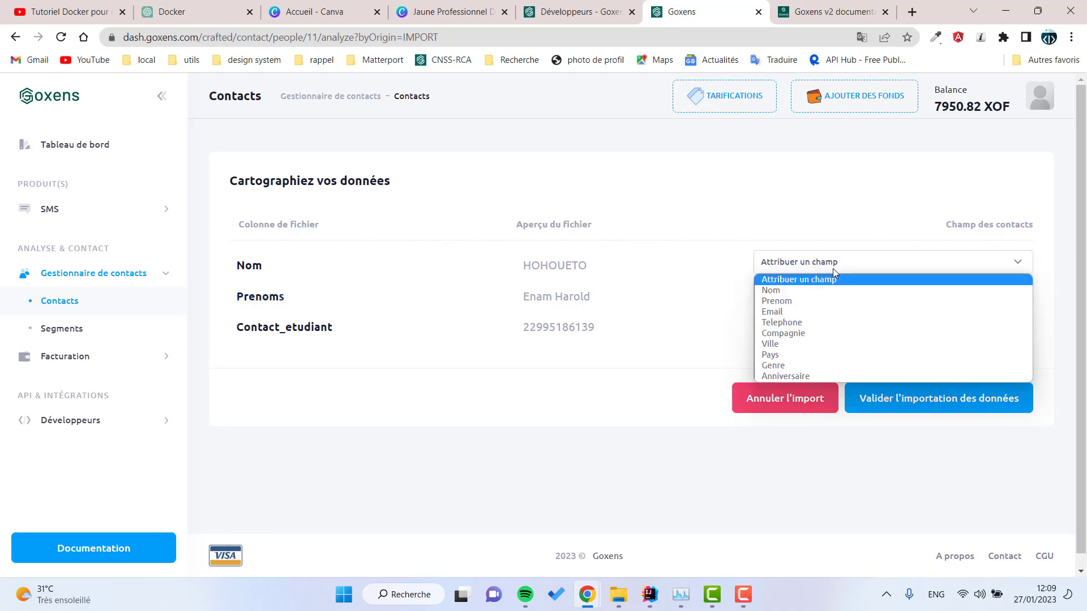
pyautogui.click(769, 290)
pyautogui.click(824, 321)
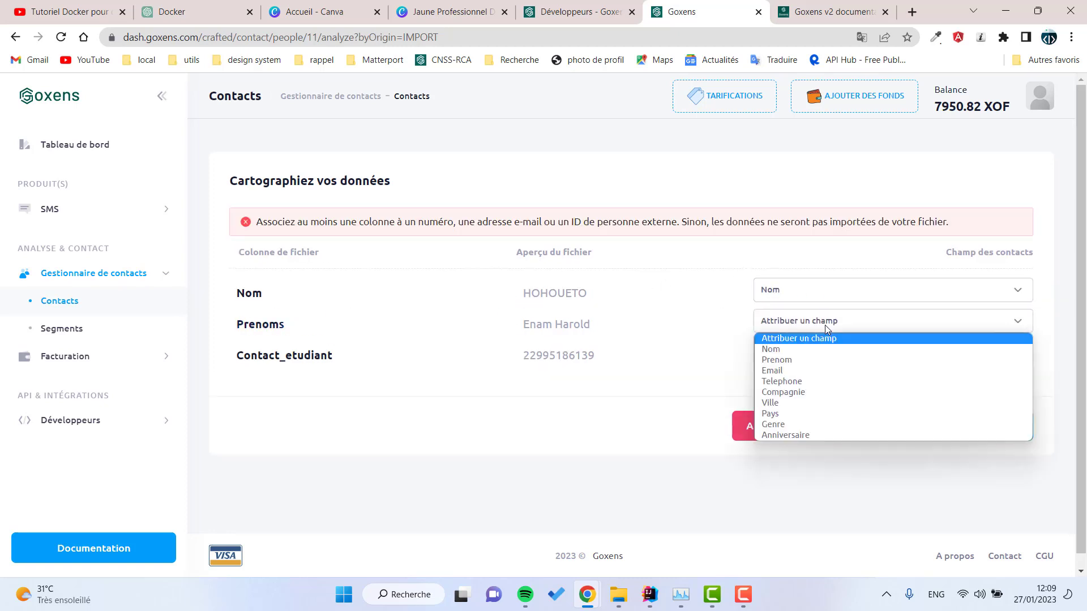
pyautogui.click(811, 363)
pyautogui.click(810, 351)
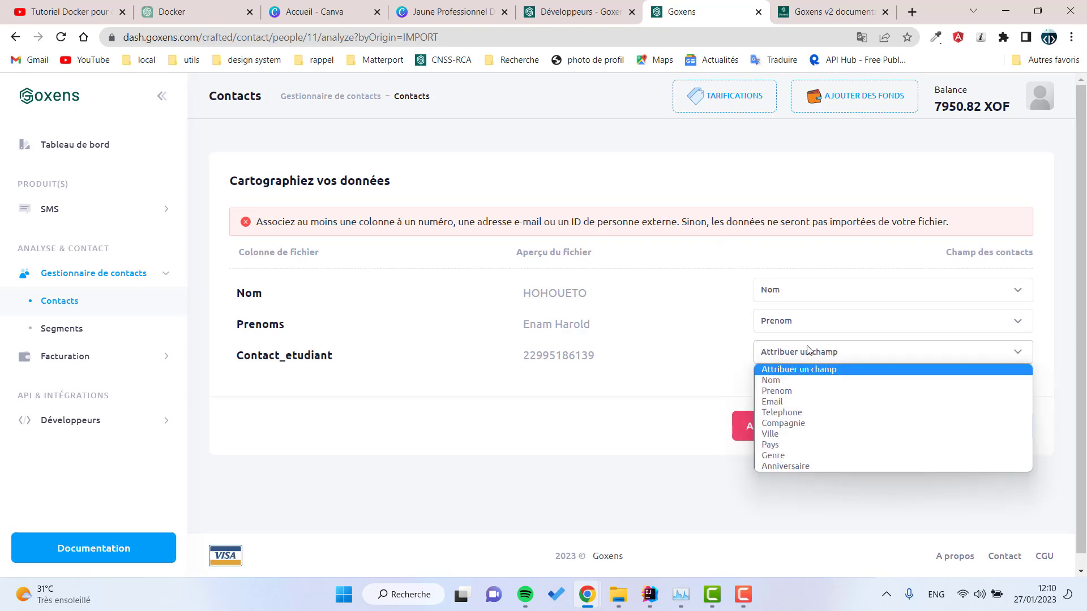
pyautogui.click(795, 413)
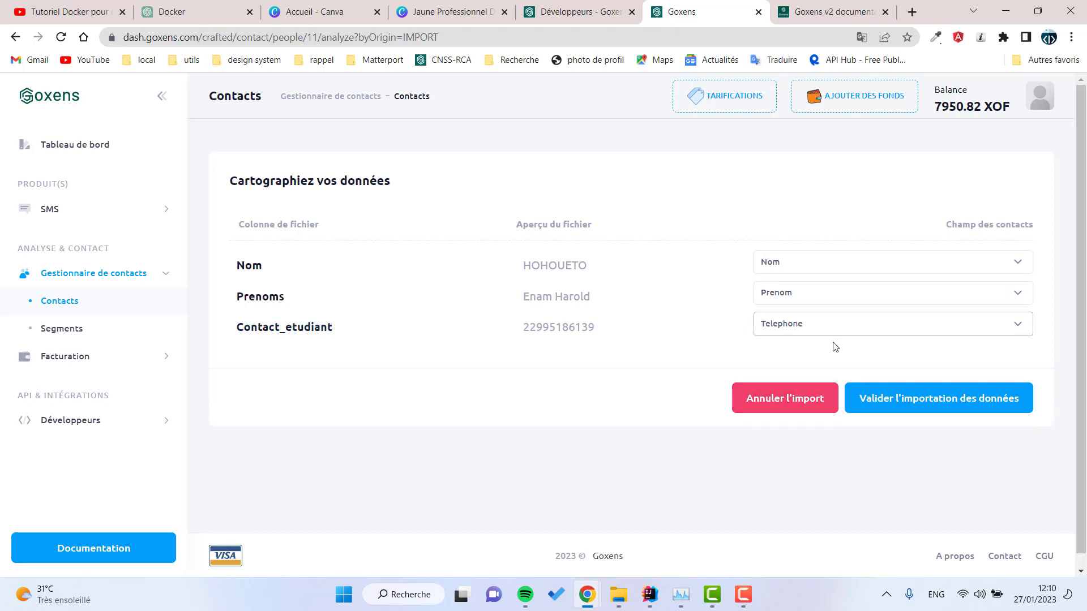
pyautogui.moveTo(611, 342); pyautogui.dragTo(526, 228)
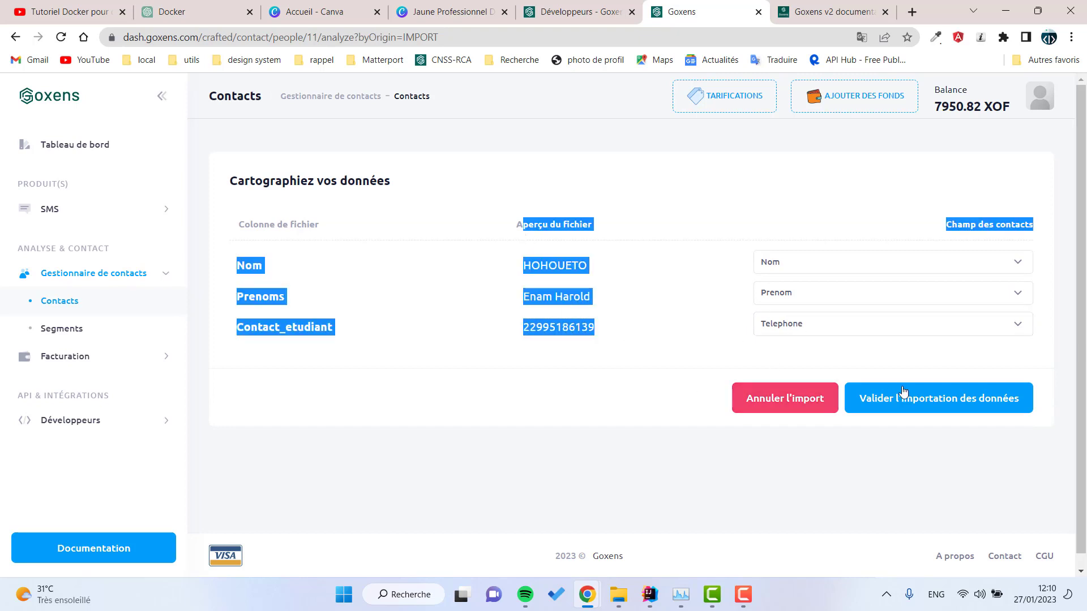
pyautogui.click(917, 409)
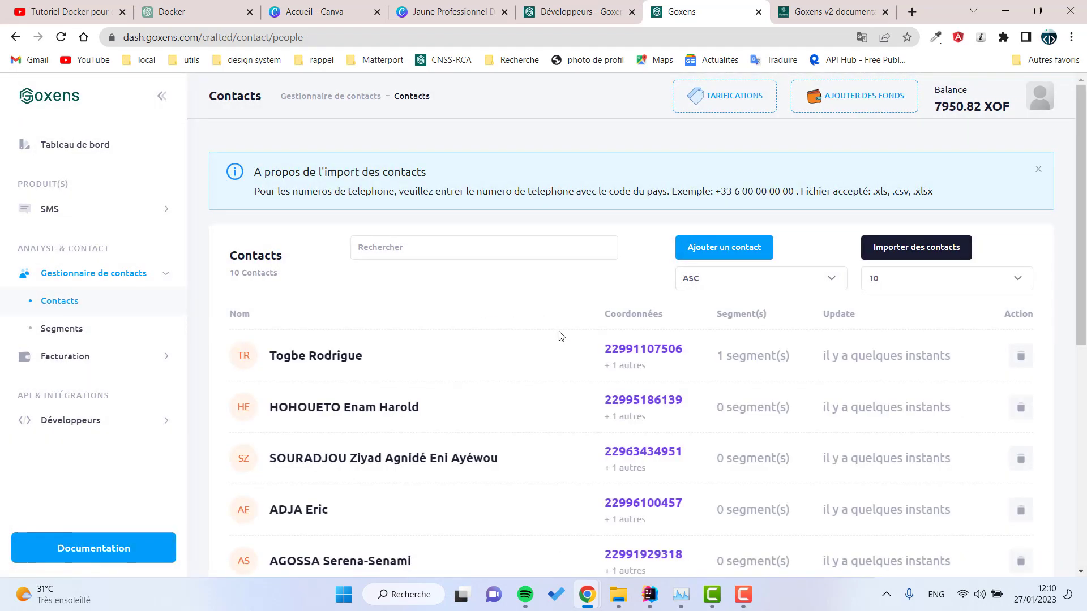
# Step: Browse the imported contacts, paging through to pages 4 and 5
pyautogui.scroll(-7, 654, 362)
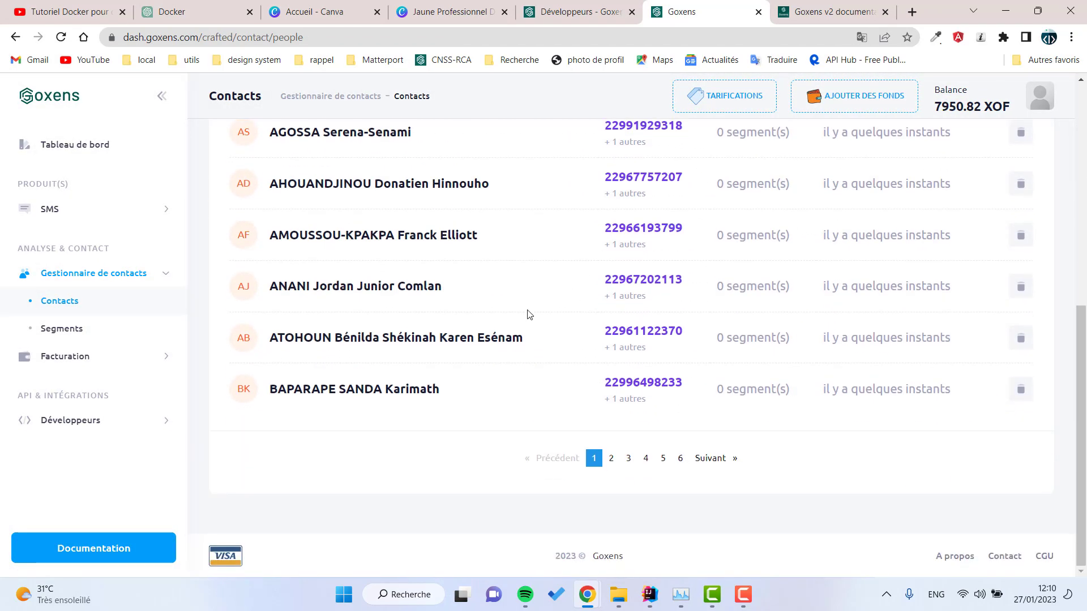
pyautogui.scroll(2, 627, 278)
pyautogui.scroll(5, 627, 278)
pyautogui.scroll(-3, 867, 371)
pyautogui.scroll(3, 436, 278)
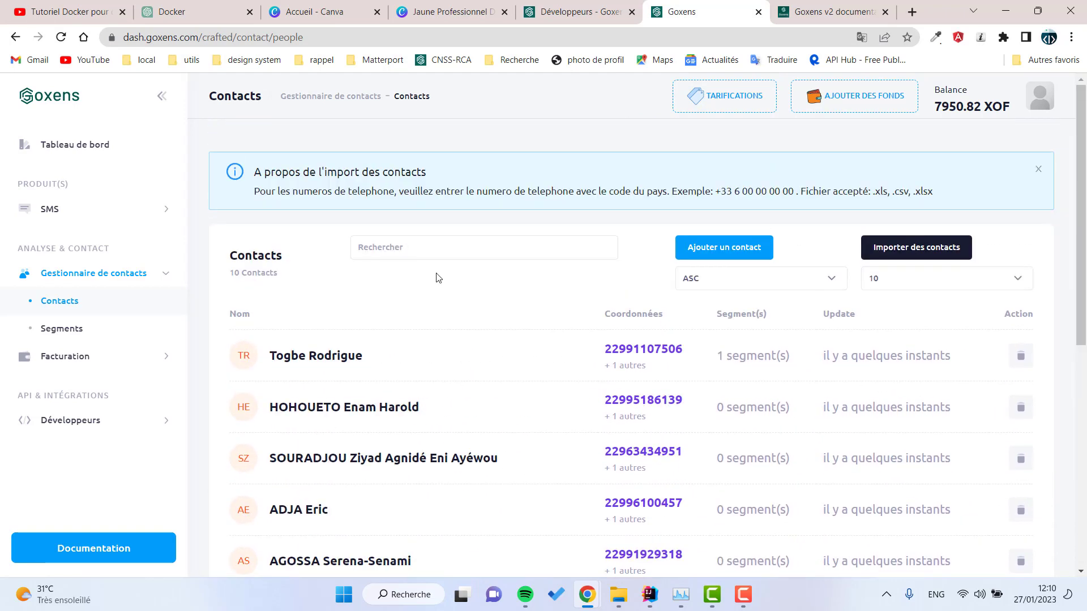
pyautogui.scroll(-7, 1014, 307)
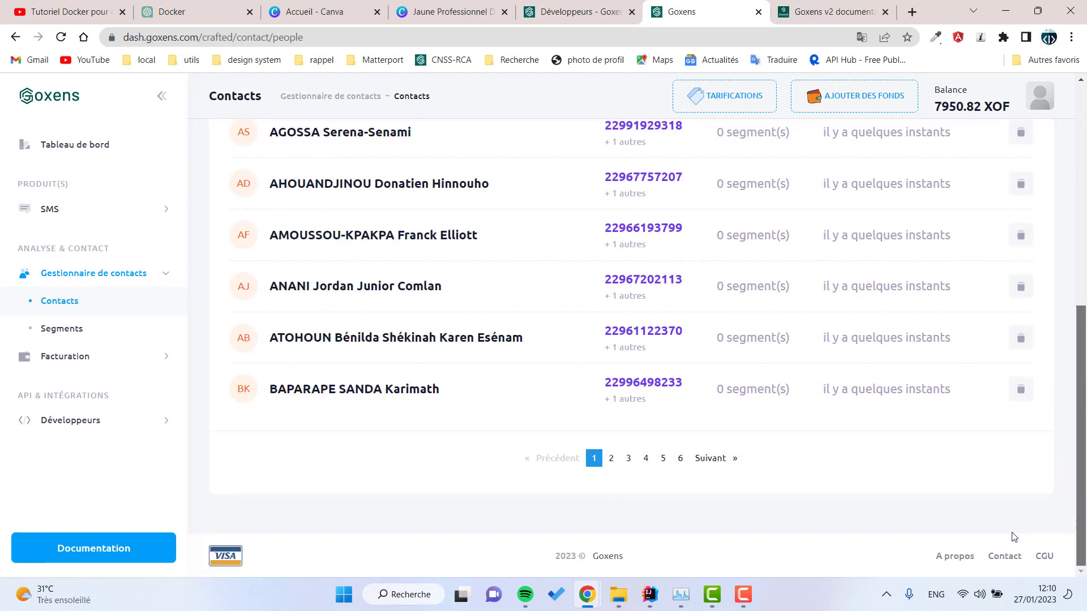
pyautogui.click(648, 460)
pyautogui.click(647, 459)
pyautogui.click(663, 460)
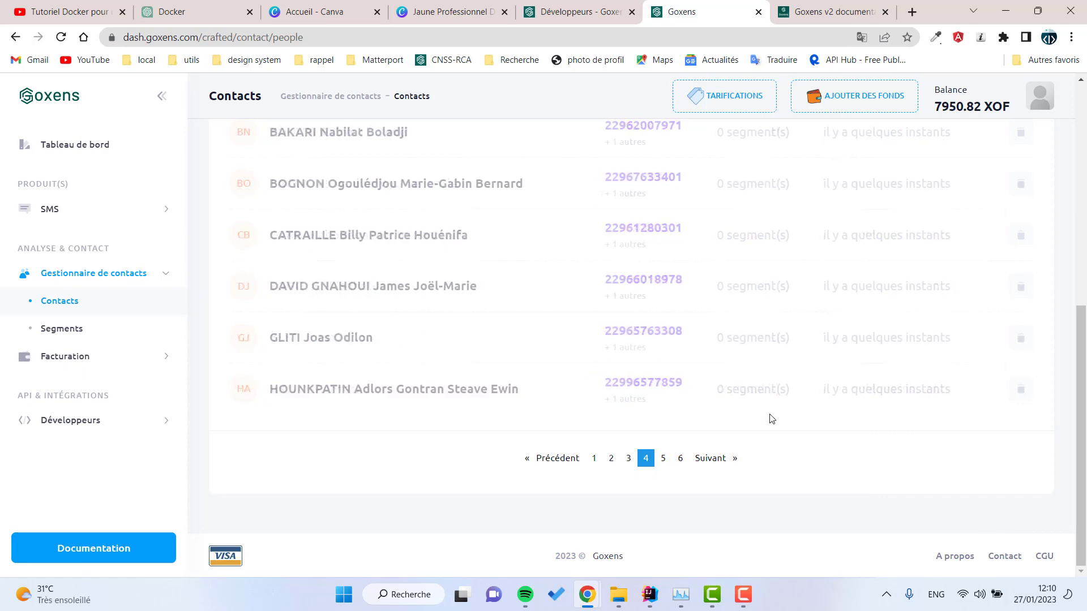
pyautogui.scroll(6, 712, 252)
pyautogui.scroll(1, 712, 252)
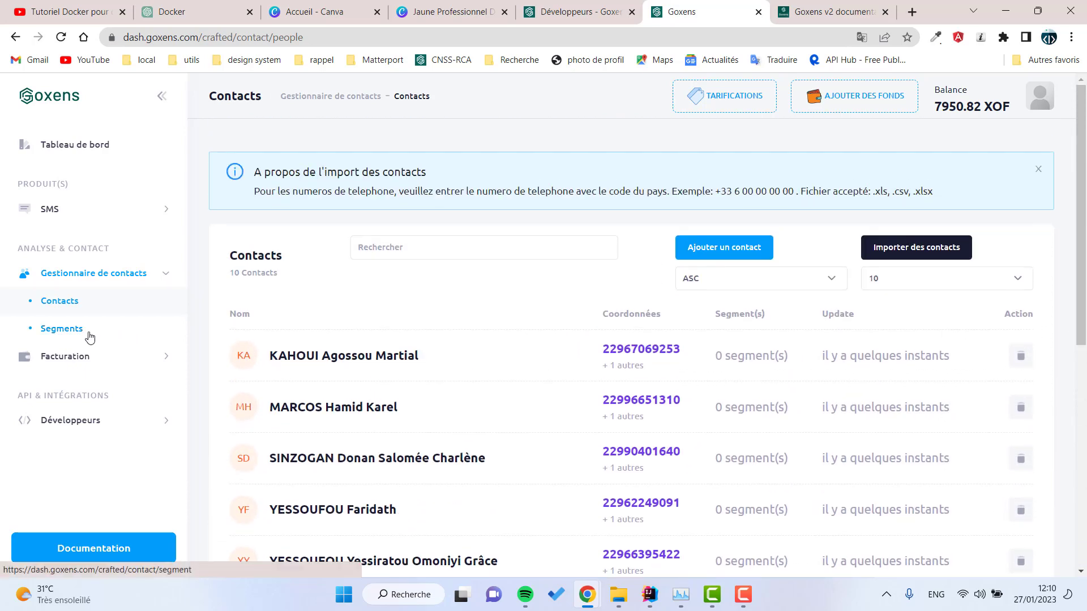
# Step: Open testSeg1's single-contact list, cancelling the offered file import
pyautogui.click(91, 331)
pyautogui.click(276, 289)
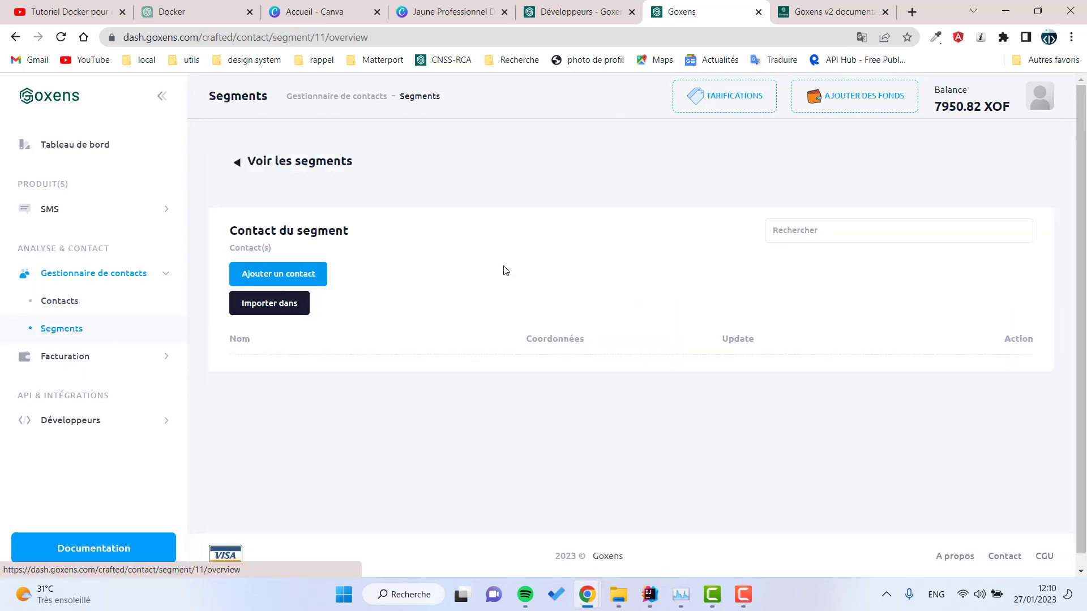
pyautogui.click(293, 308)
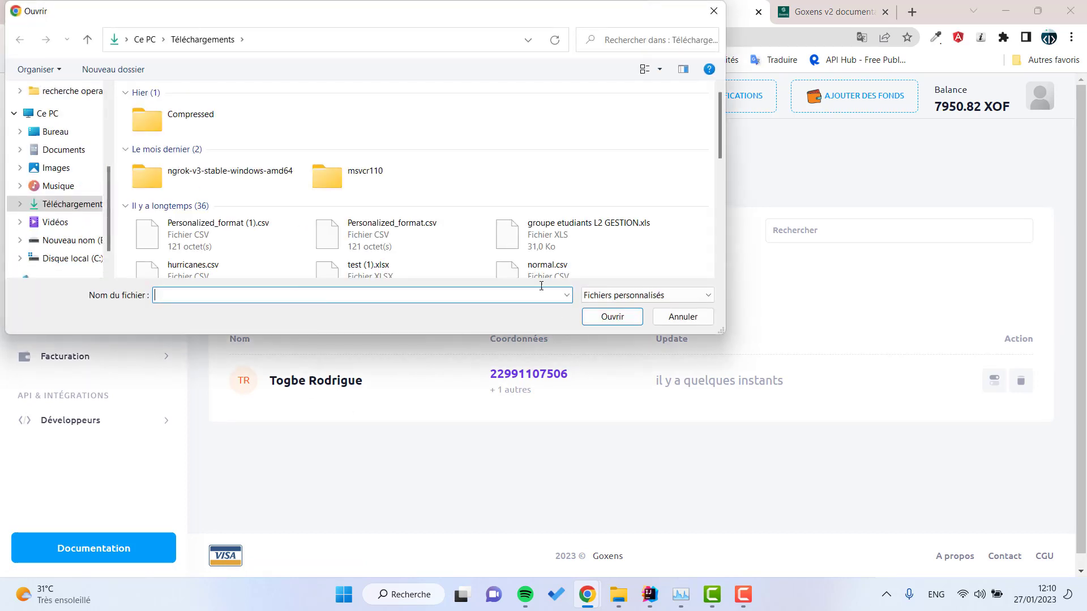
pyautogui.click(684, 317)
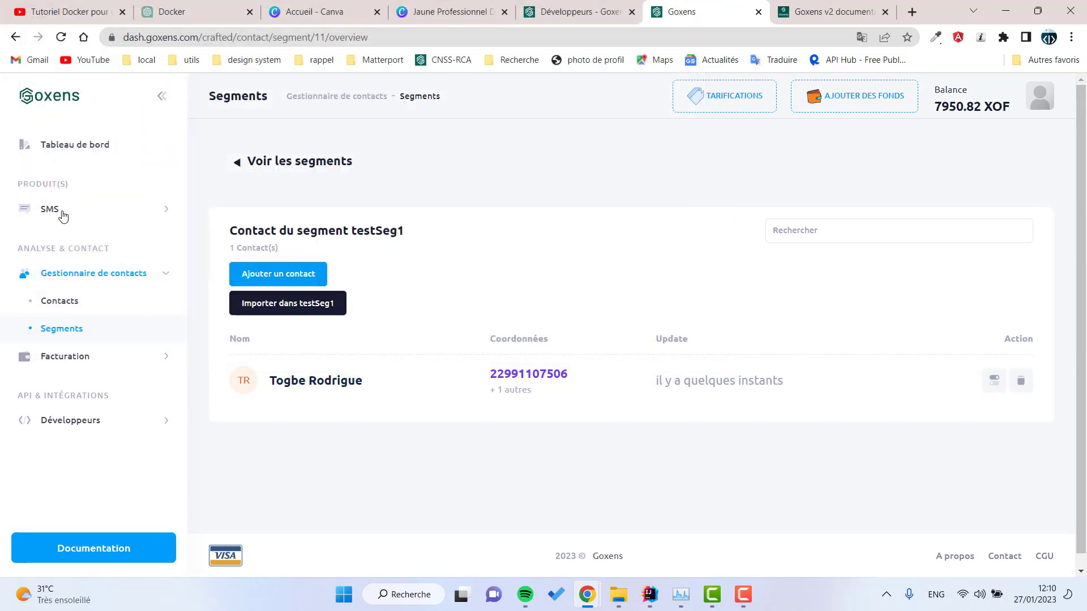
pyautogui.click(61, 212)
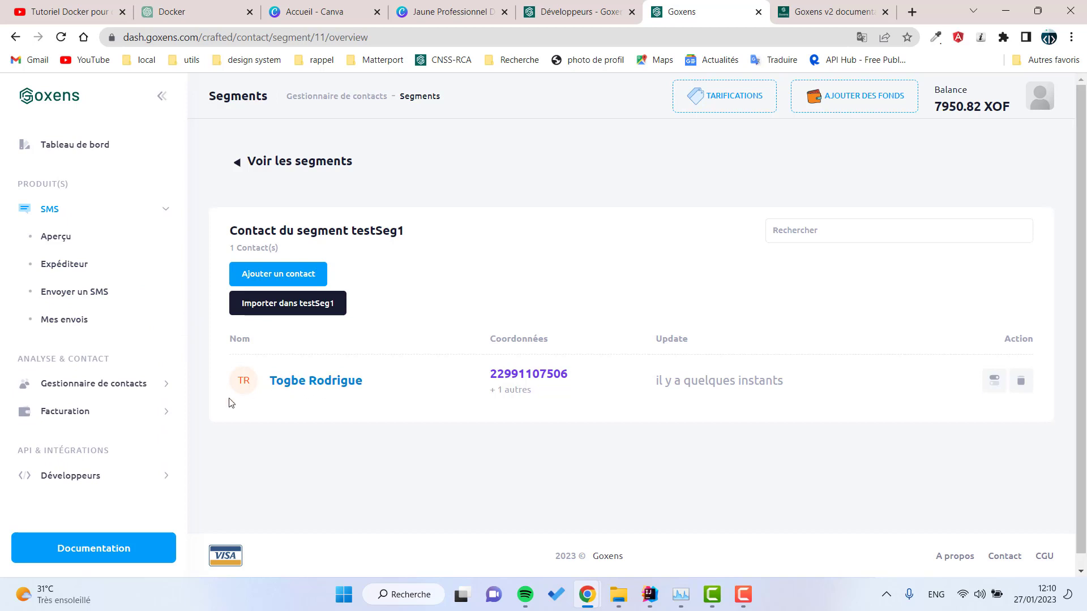
# Step: Begin a new SMS with product SMS and sender Goxens
pyautogui.click(133, 303)
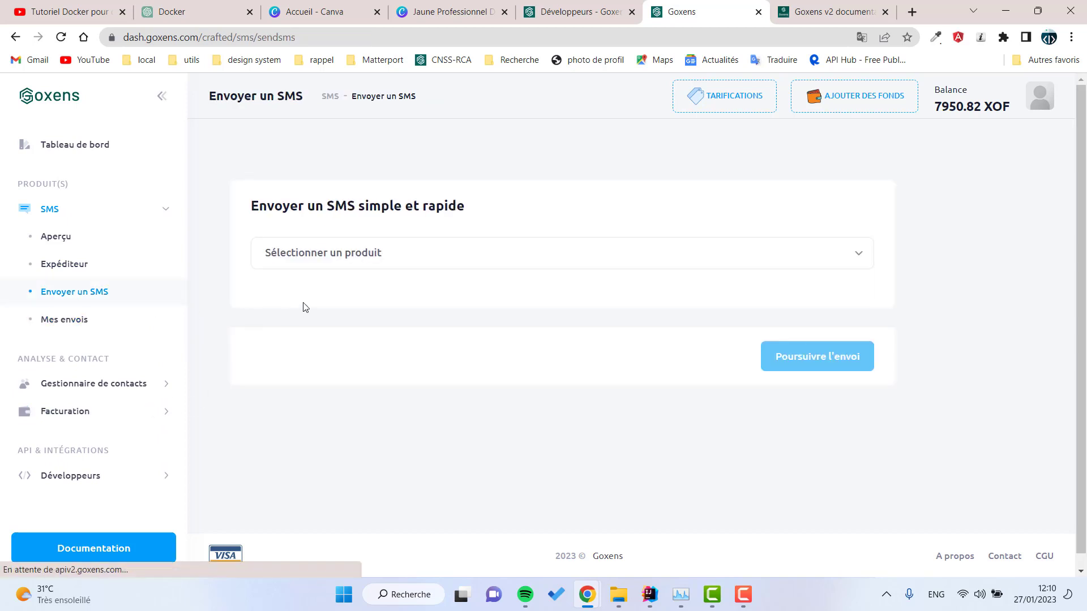
pyautogui.click(327, 260)
pyautogui.click(328, 290)
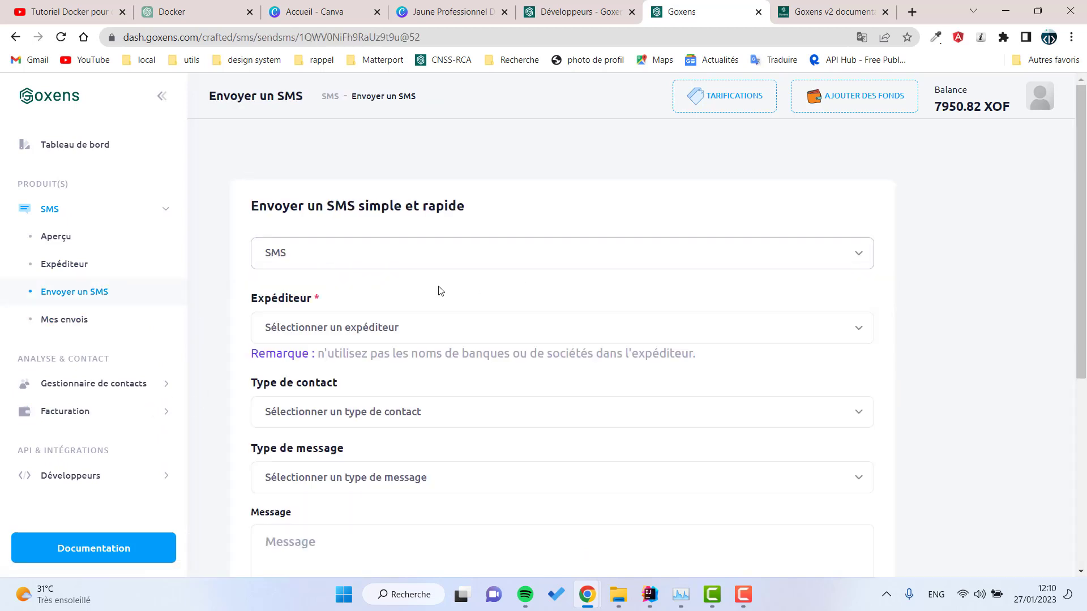
pyautogui.scroll(-2, 439, 291)
pyautogui.click(331, 192)
pyautogui.click(321, 225)
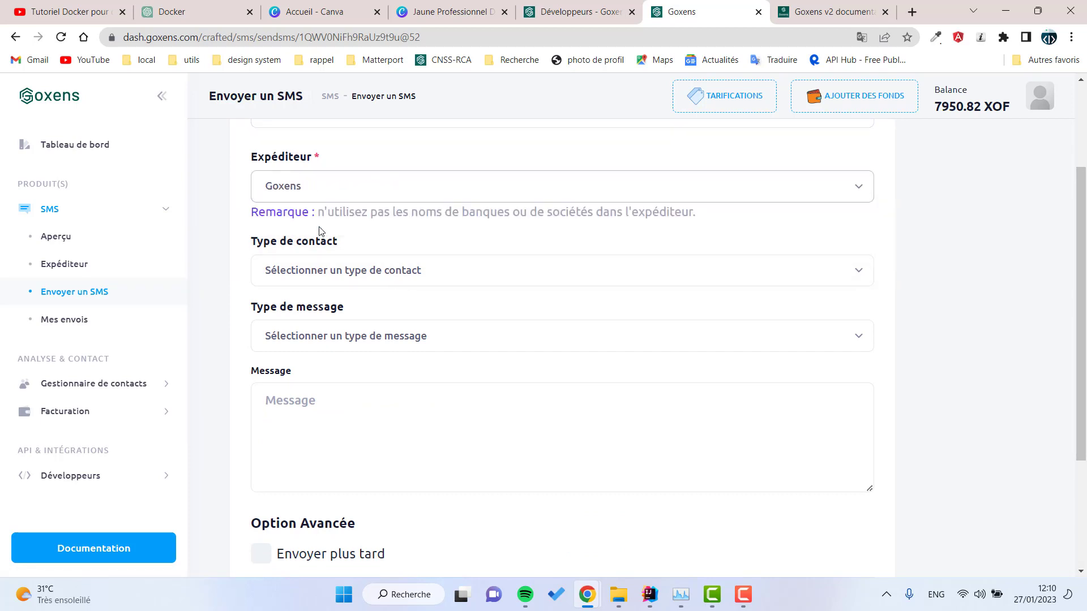
# Step: Set contact type to Ma liste de contact and pick the first contact as recipient
pyautogui.click(380, 267)
pyautogui.click(311, 320)
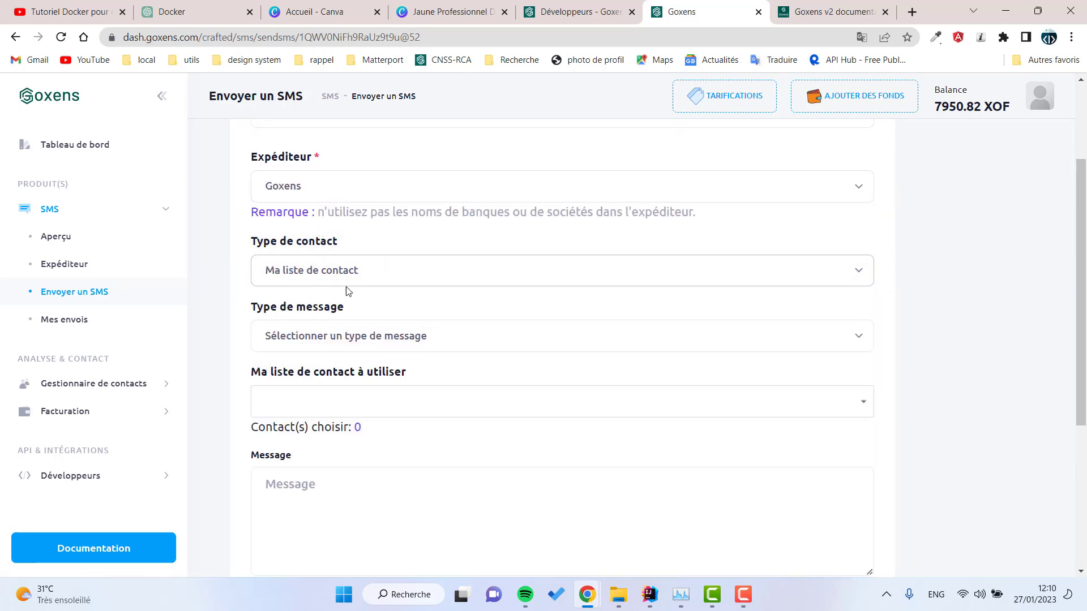
pyautogui.click(320, 270)
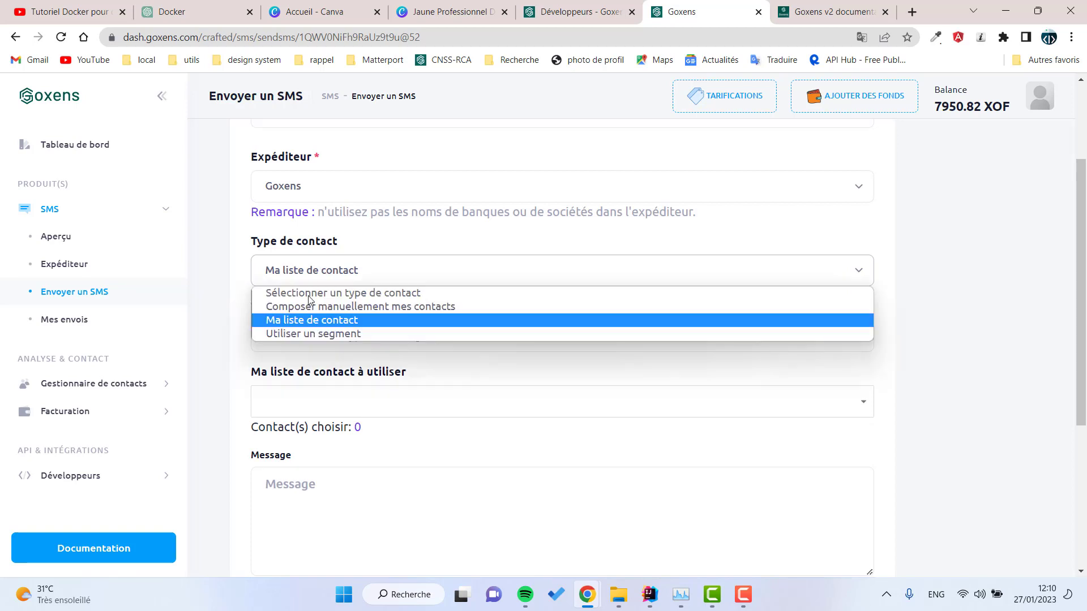
pyautogui.click(319, 322)
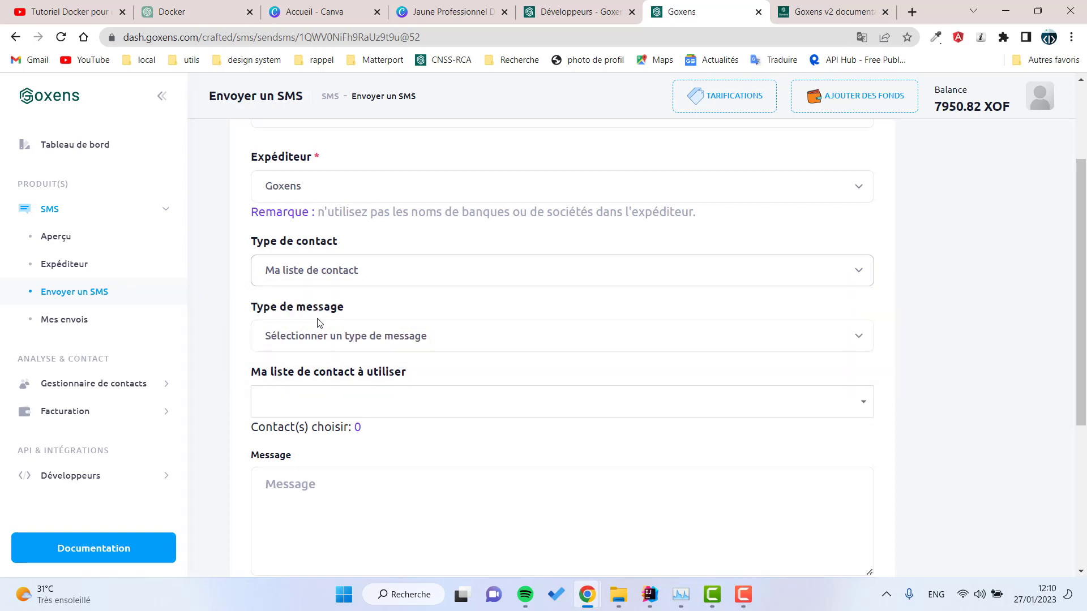
pyautogui.click(385, 409)
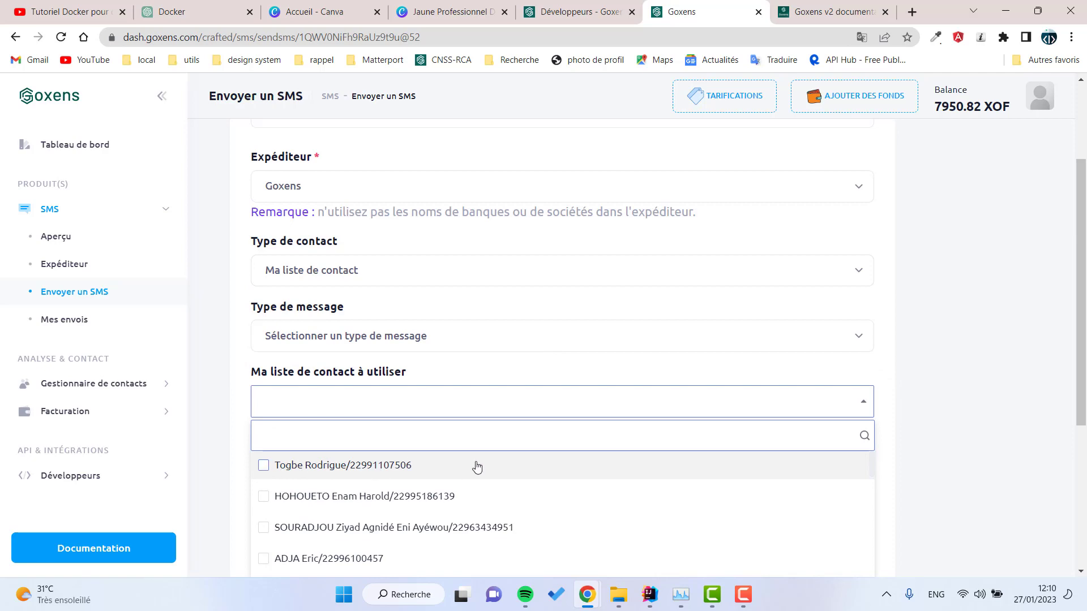
pyautogui.scroll(-6, 477, 467)
pyautogui.scroll(6, 407, 308)
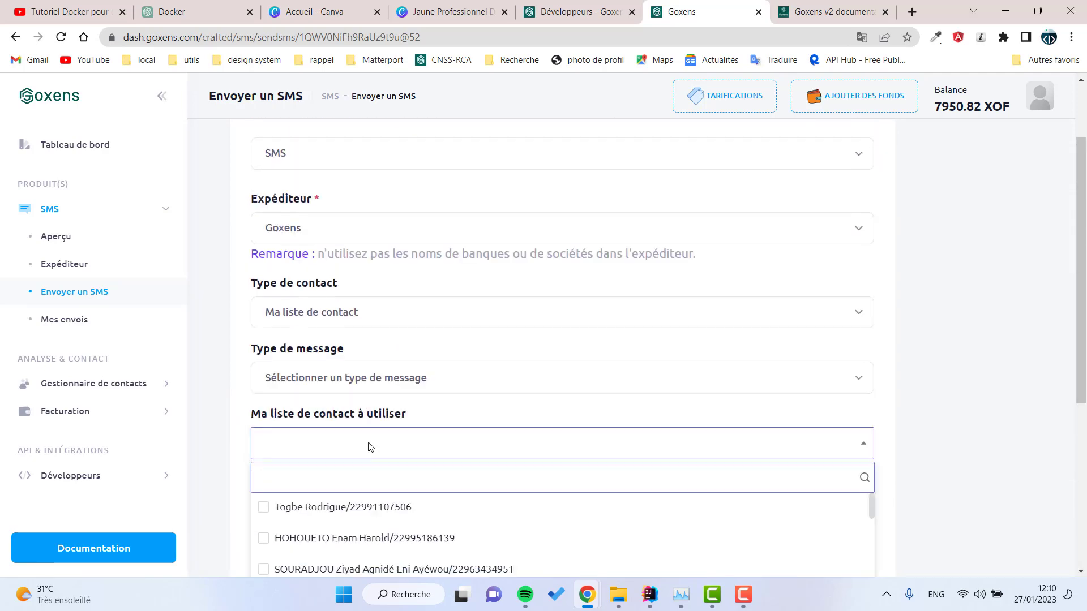
pyautogui.scroll(3, 368, 447)
pyautogui.scroll(-4, 432, 408)
pyautogui.click(277, 465)
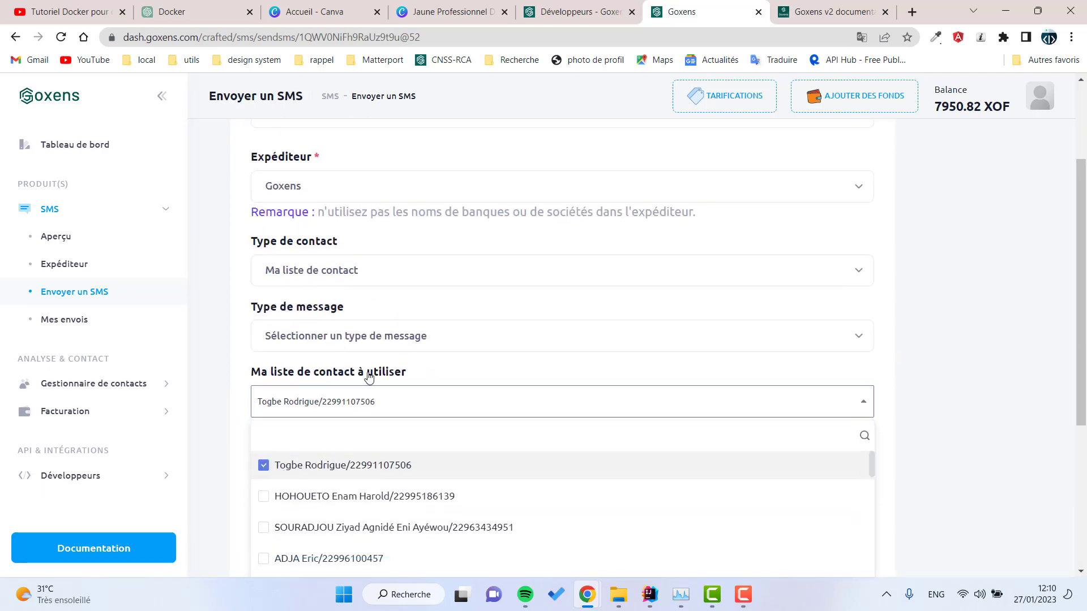
pyautogui.click(450, 363)
# Step: Choose SMS standard as the message type
pyautogui.moveTo(309, 315); pyautogui.dragTo(310, 339)
pyautogui.click(317, 341)
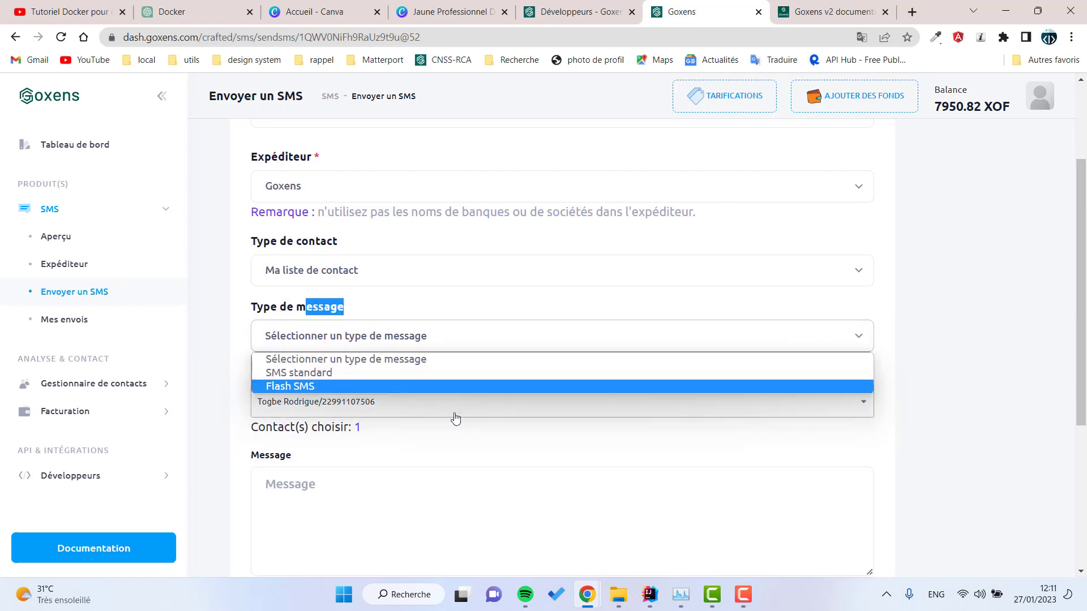
pyautogui.click(464, 322)
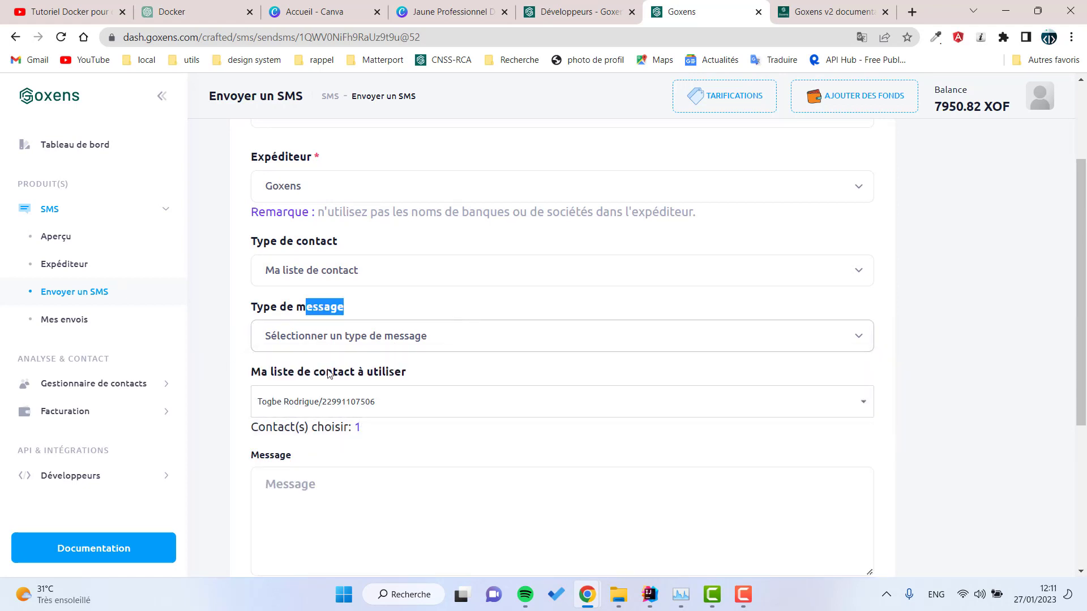
pyautogui.click(330, 375)
pyautogui.click(317, 346)
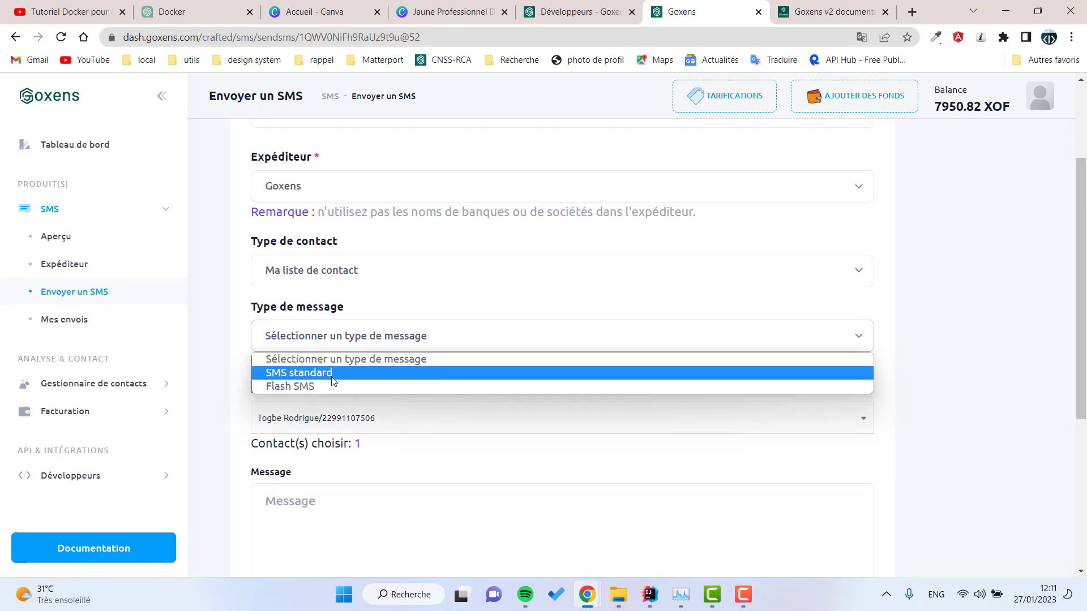
pyautogui.click(327, 373)
pyautogui.scroll(-1, 351, 237)
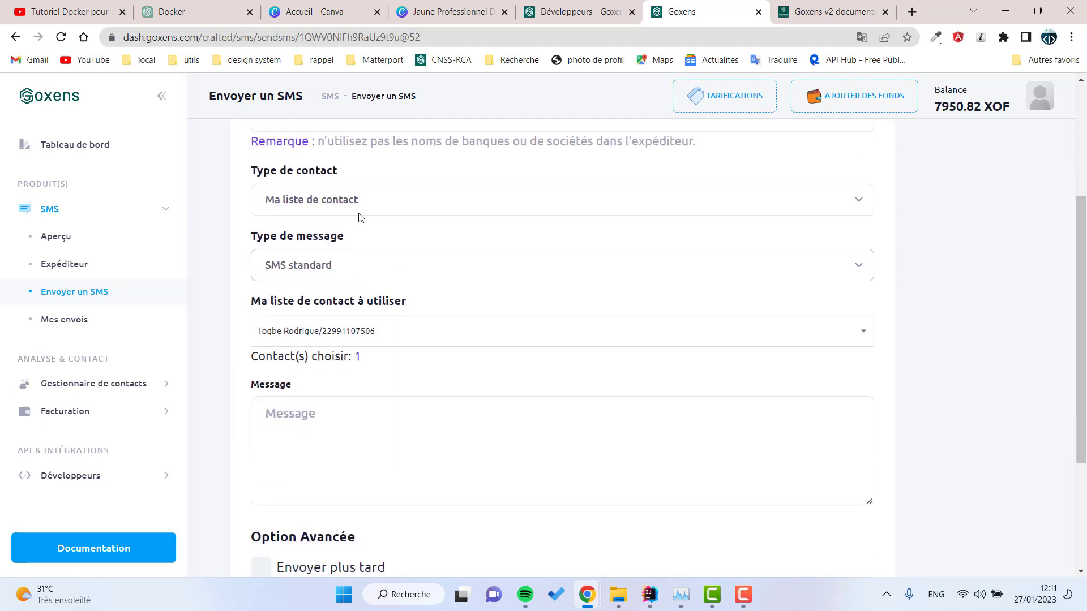
pyautogui.scroll(2, 360, 216)
pyautogui.scroll(1, 359, 217)
pyautogui.scroll(-4, 339, 351)
pyautogui.click(315, 385)
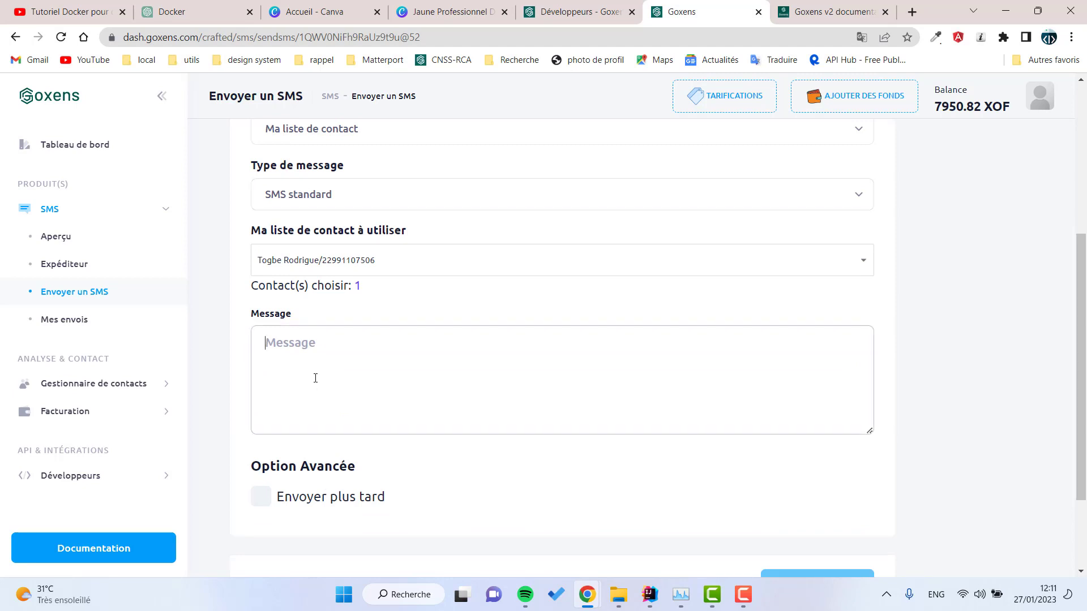
# Step: Write the message "Bonjour test du jour"
pyautogui.write('B')
pyautogui.press('BackSpace')
pyautogui.write('Bon')
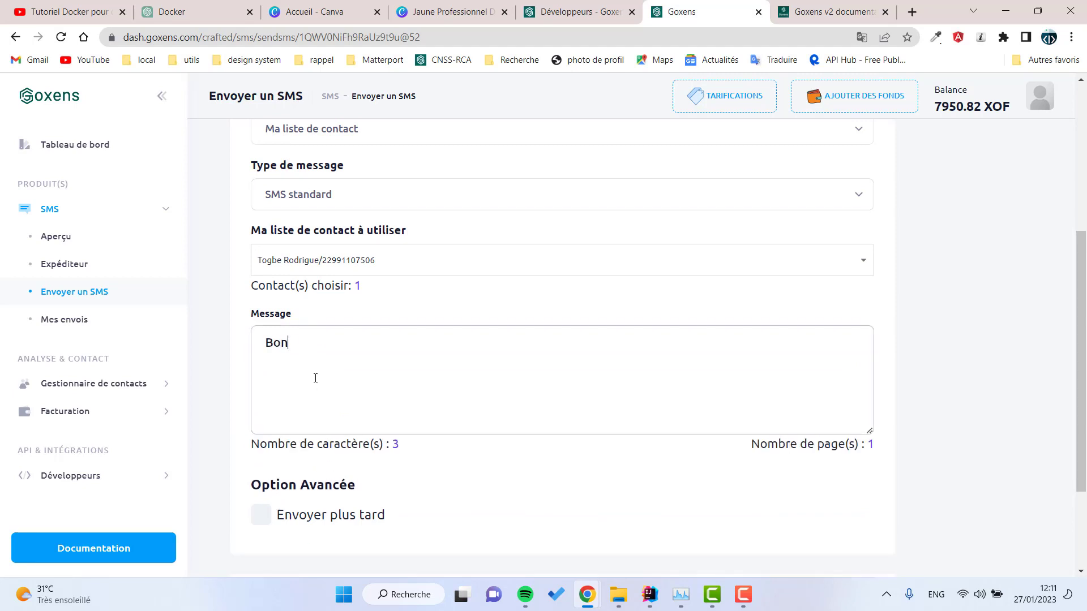
pyautogui.write('jour test du jour')
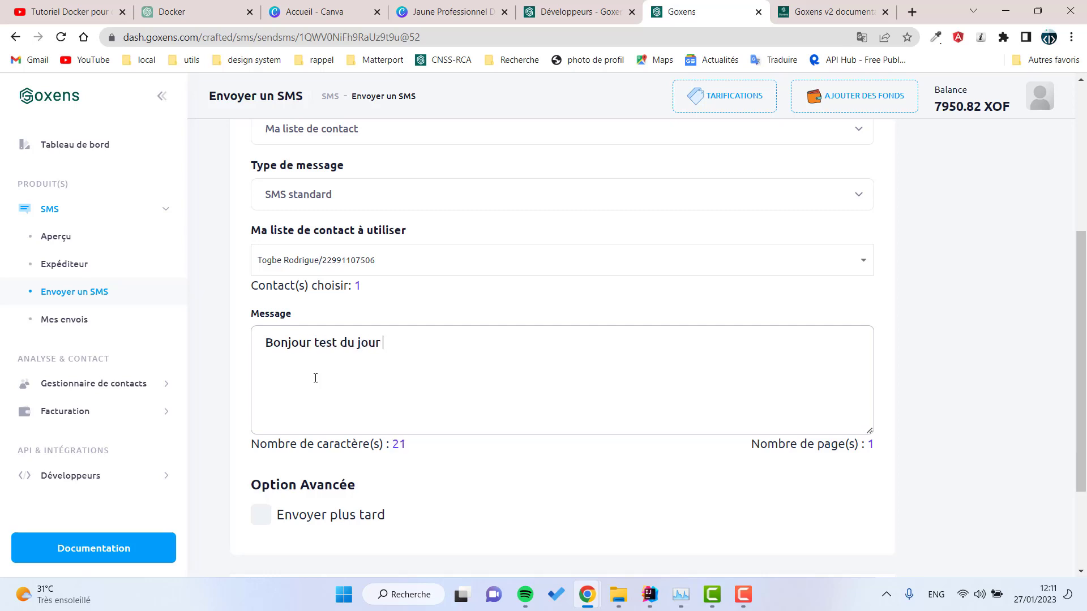
pyautogui.scroll(-3, 522, 204)
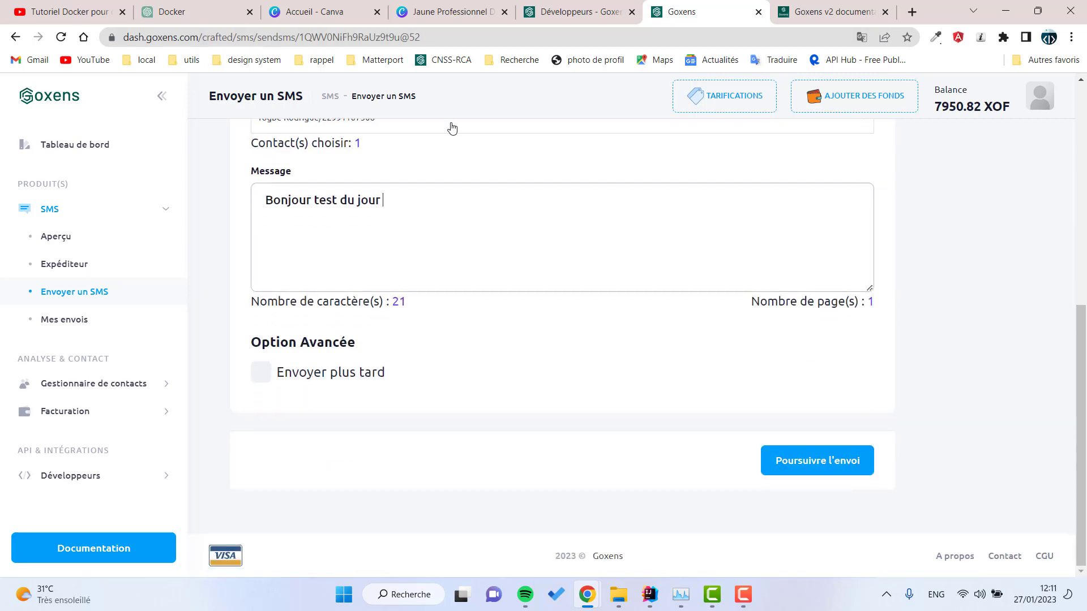
# Step: Toggle the Envoyer plus tard option and look at its date and time pickers
pyautogui.click(261, 373)
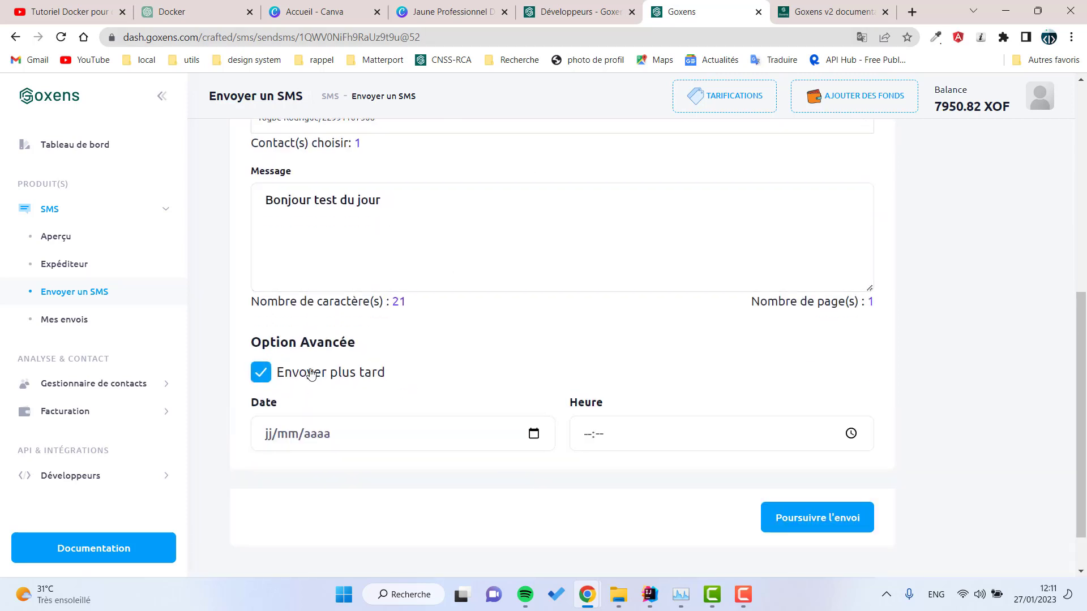
pyautogui.click(535, 434)
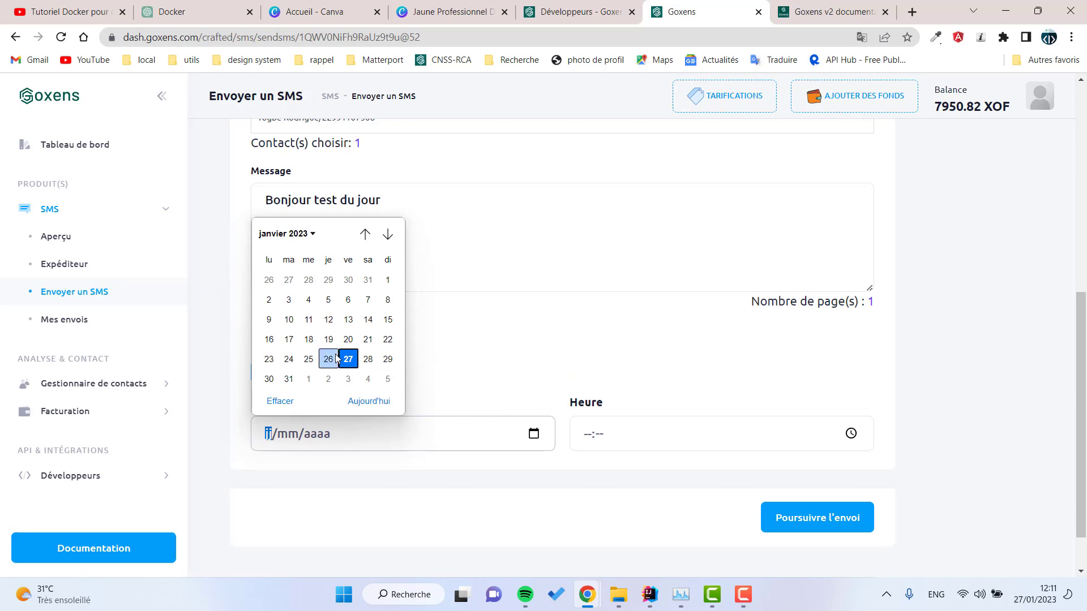
pyautogui.click(852, 434)
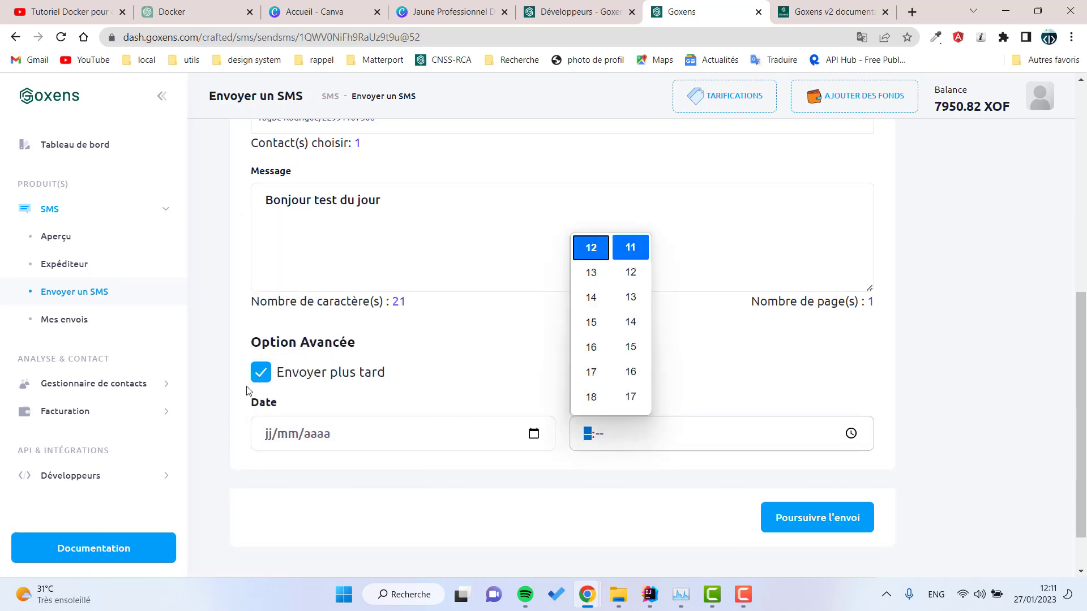
pyautogui.click(261, 374)
pyautogui.click(261, 374)
pyautogui.click(260, 373)
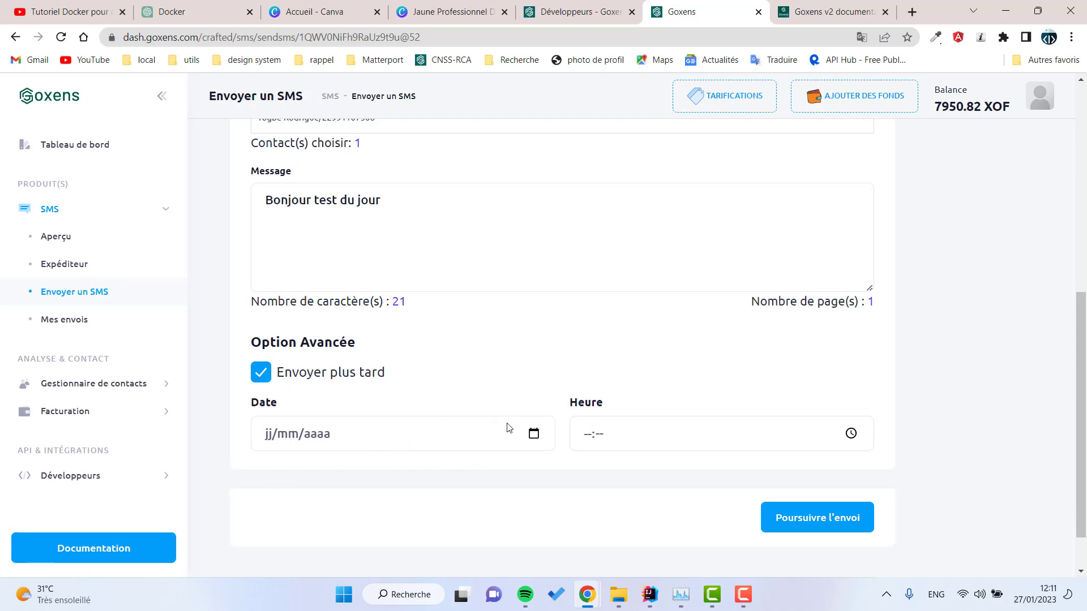
# Step: Pick 27/01/2023 and minute 13, then disable scheduling and continue to the send summary
pyautogui.click(535, 435)
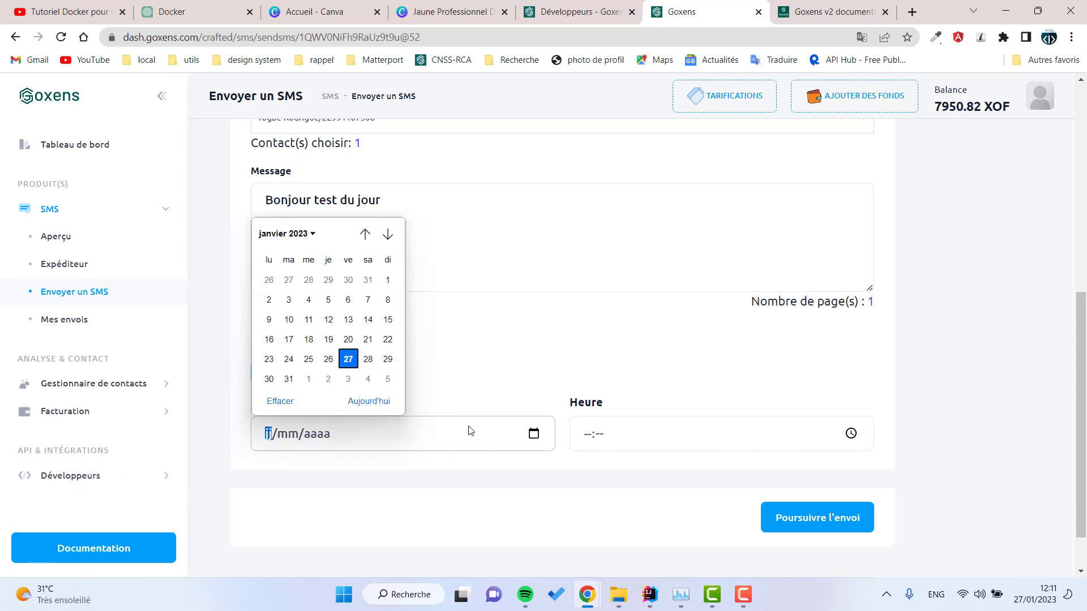
pyautogui.click(349, 359)
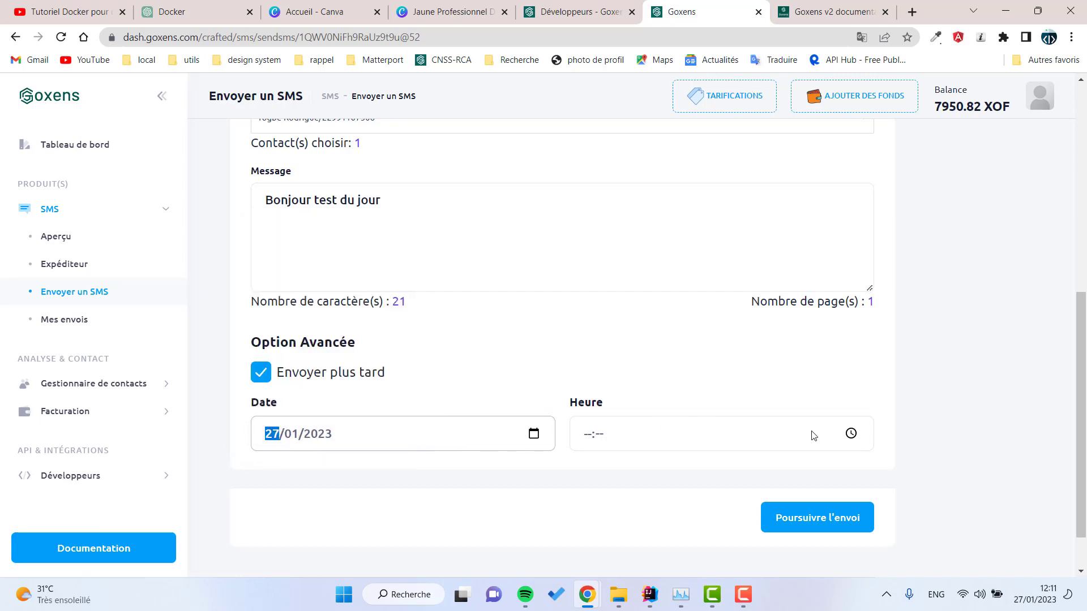
pyautogui.click(850, 433)
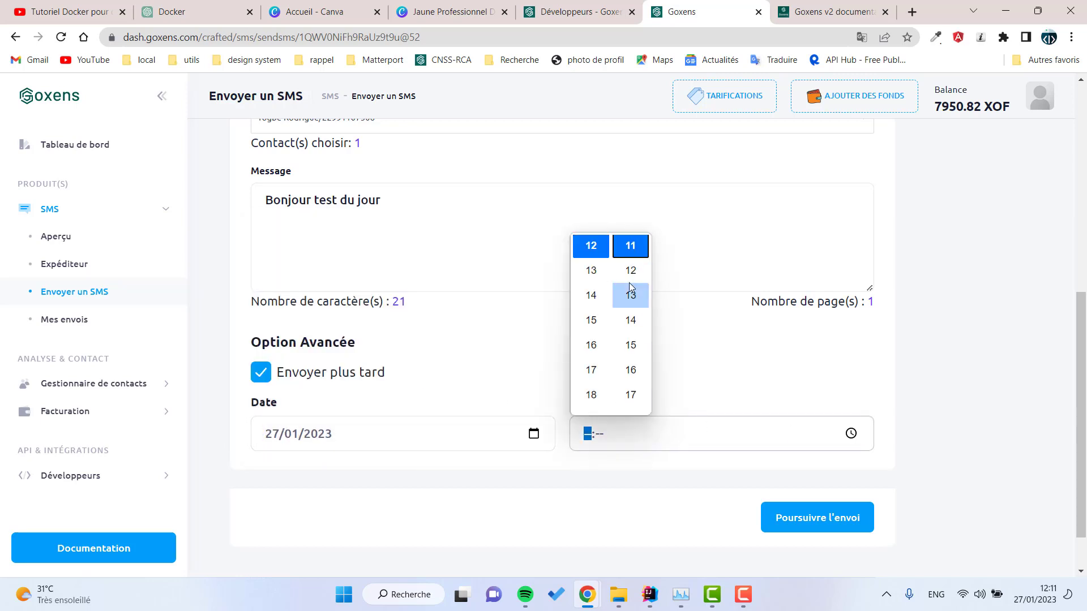
pyautogui.click(631, 292)
pyautogui.click(242, 377)
pyautogui.click(261, 372)
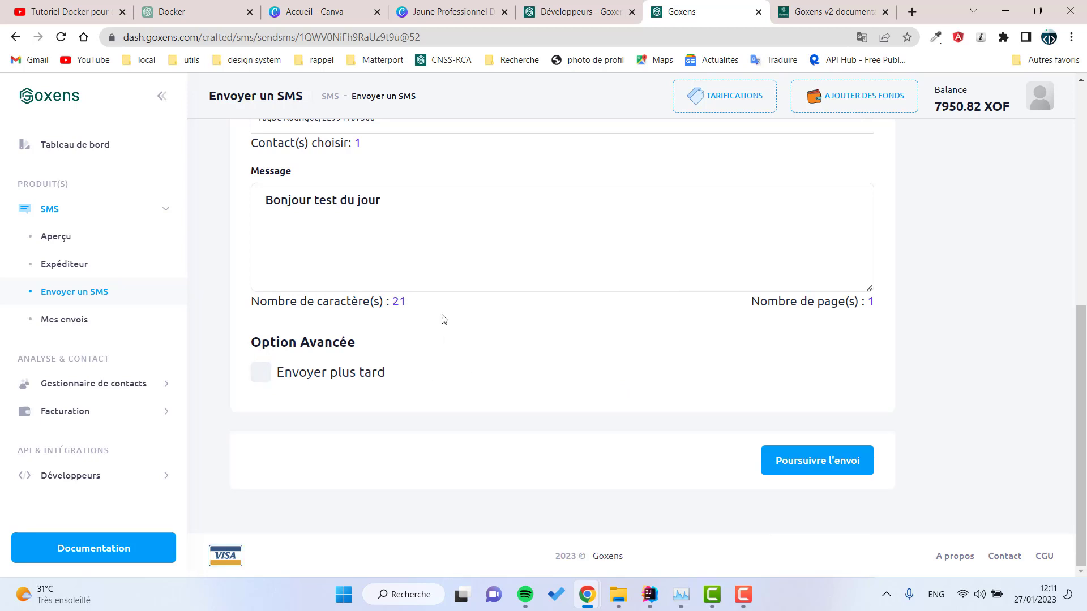
pyautogui.click(826, 460)
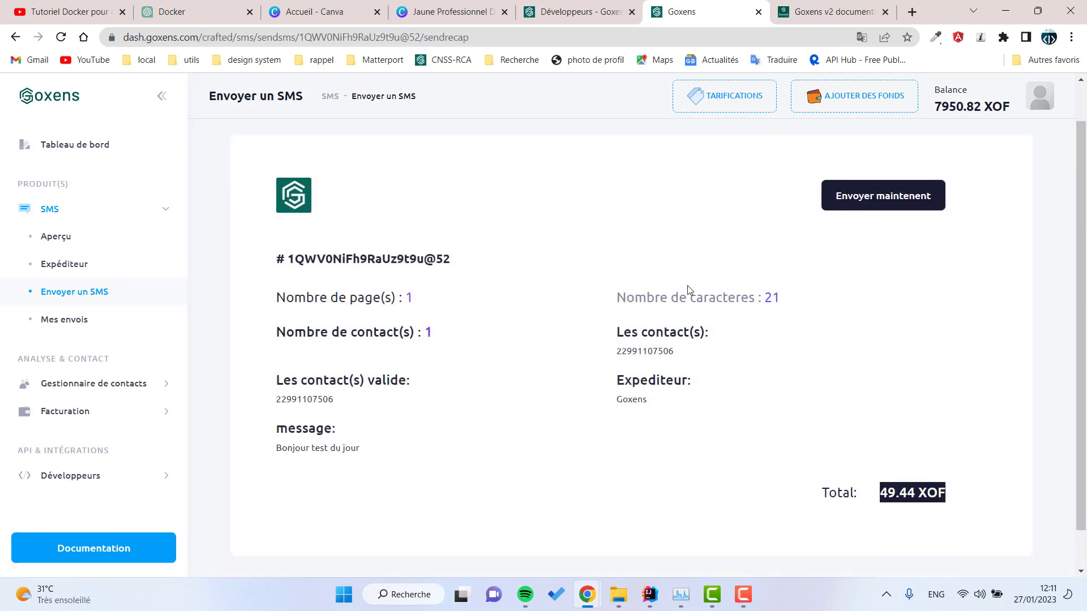
# Step: Check the recap (one valid contact, 49.44 XOF total) and send 'Bonjour test du jour' now
pyautogui.scroll(-2, 899, 369)
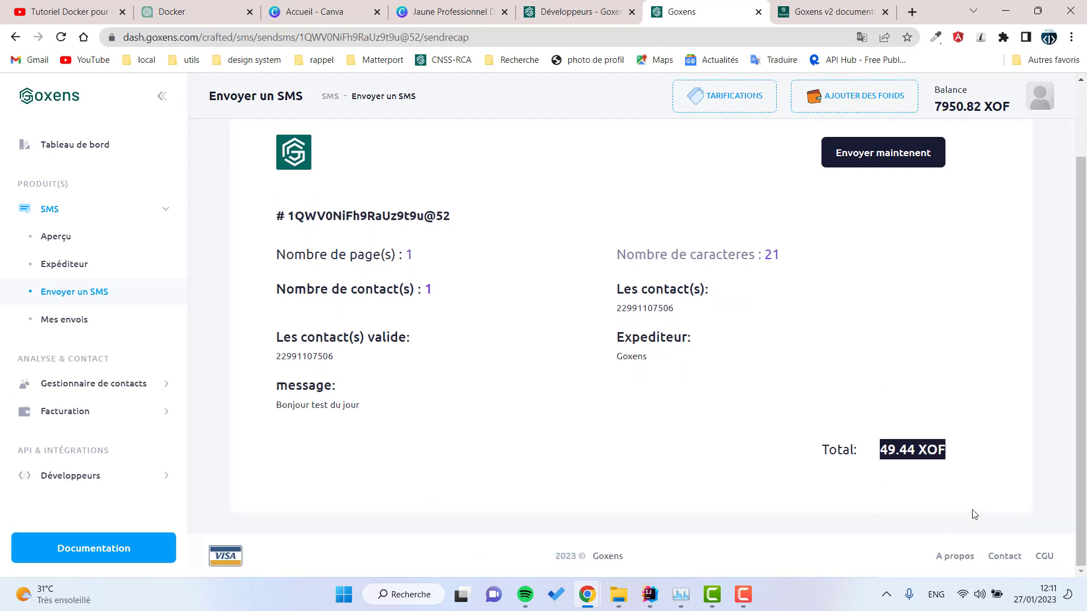
pyautogui.moveTo(987, 481); pyautogui.dragTo(257, 213)
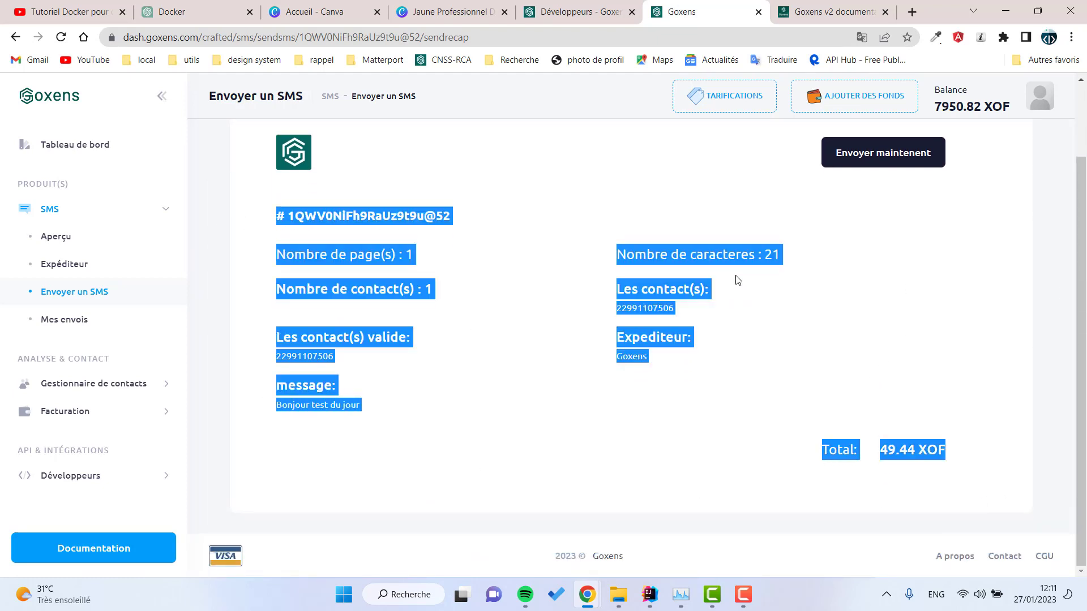
pyautogui.click(356, 362)
pyautogui.moveTo(273, 321); pyautogui.dragTo(433, 371)
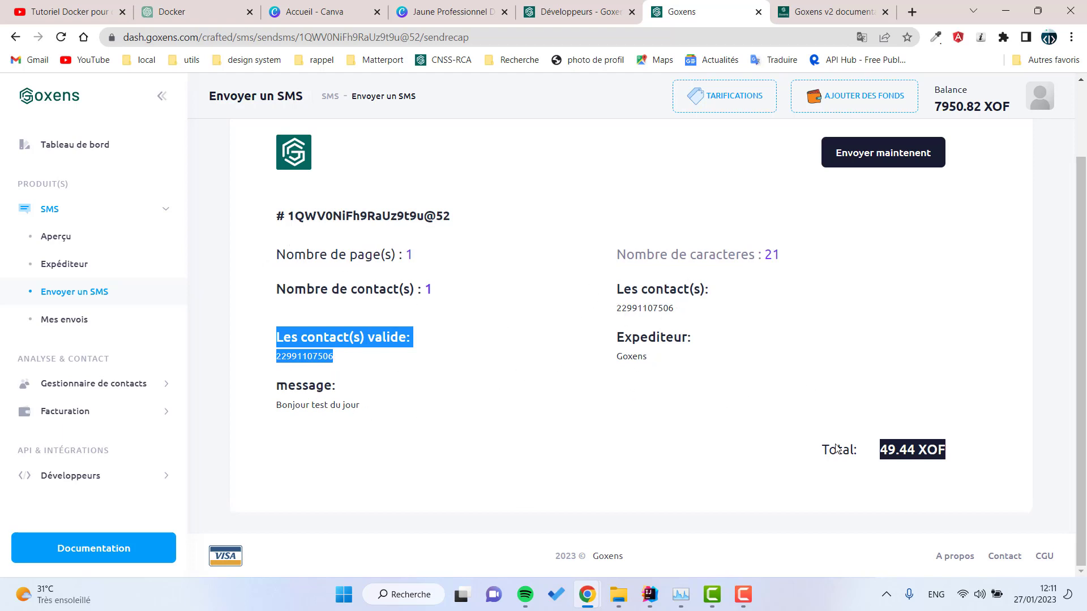
pyautogui.moveTo(956, 454); pyautogui.dragTo(829, 450)
pyautogui.moveTo(846, 551); pyautogui.dragTo(575, 371)
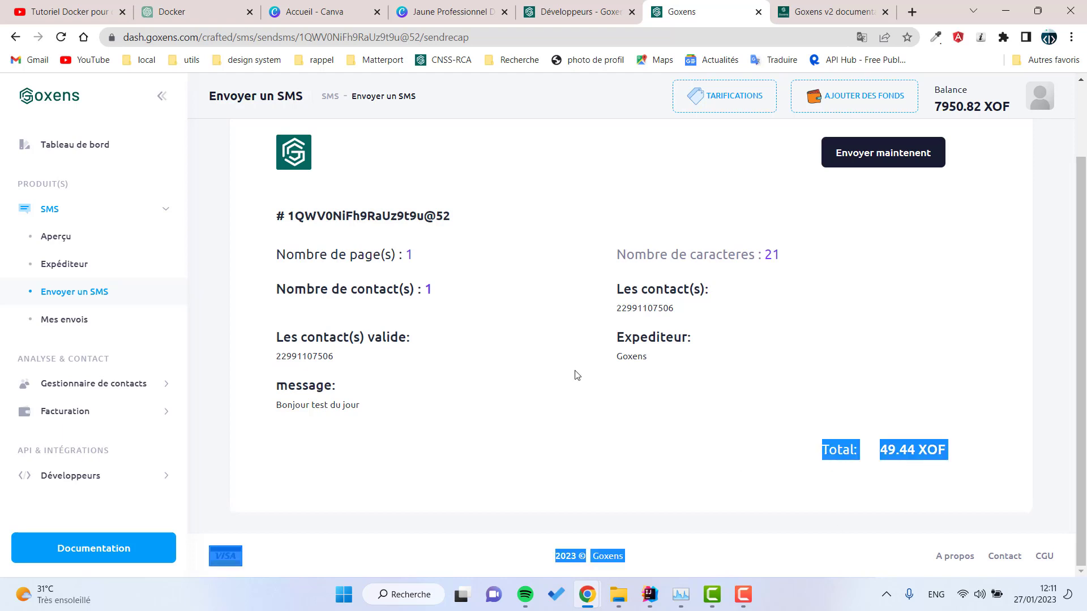
pyautogui.click(669, 344)
pyautogui.scroll(2, 630, 279)
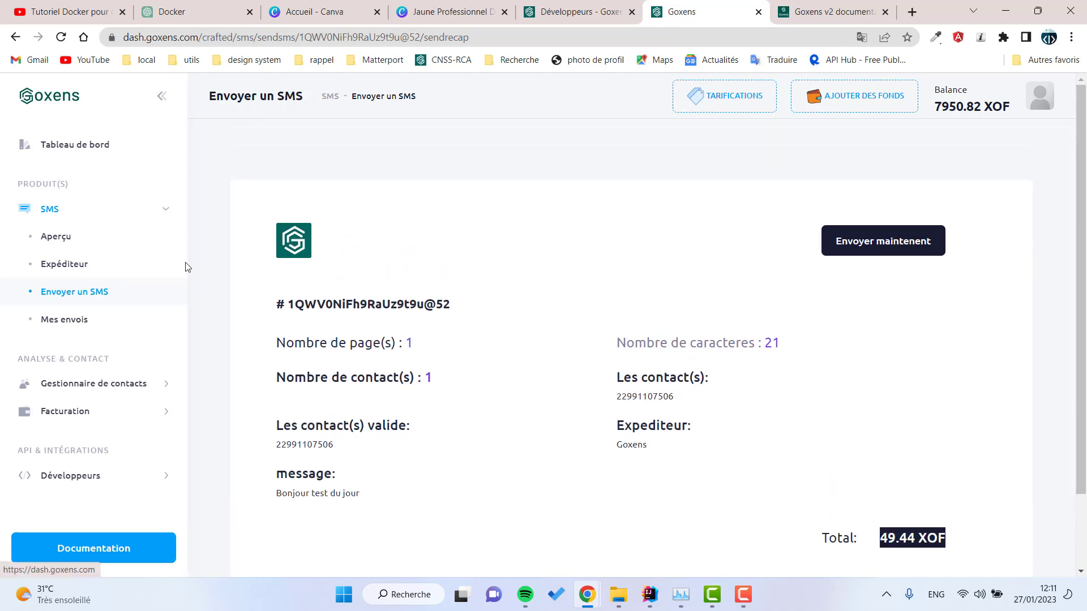
pyautogui.click(892, 250)
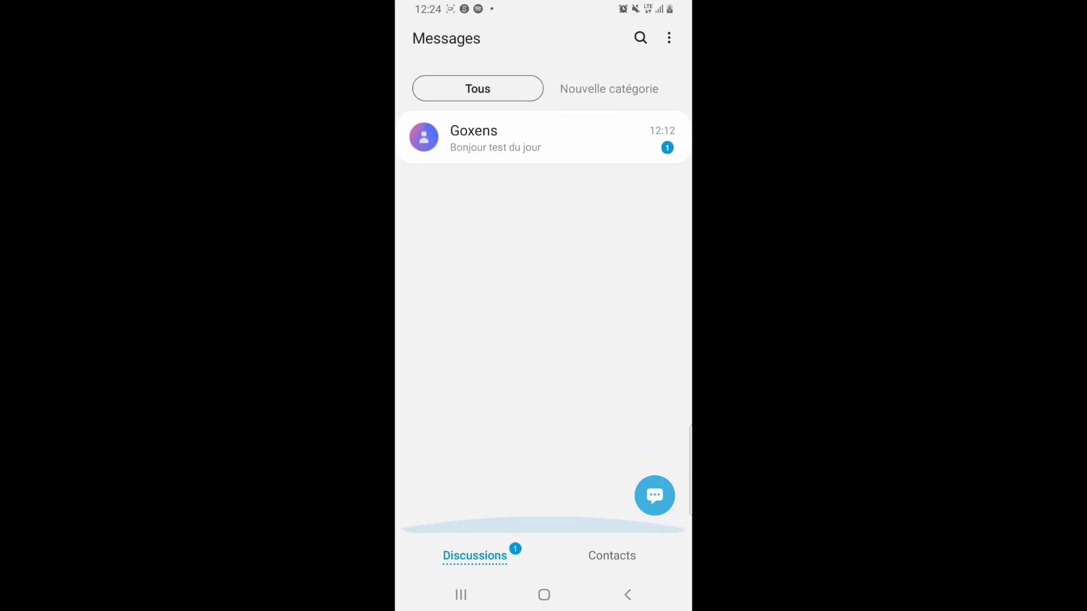
# Step: Read the 'Bonjour test du jour' SMS in the Goxens conversation, then return to the conversation list
pyautogui.scroll(3, 543, 340)
pyautogui.click(509, 318)
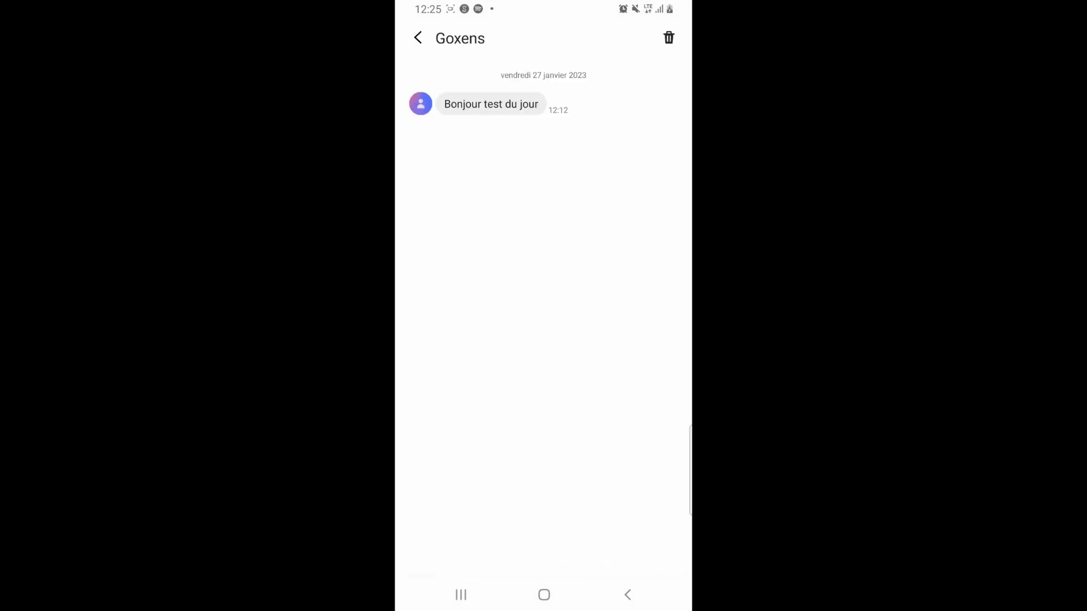
pyautogui.click(627, 595)
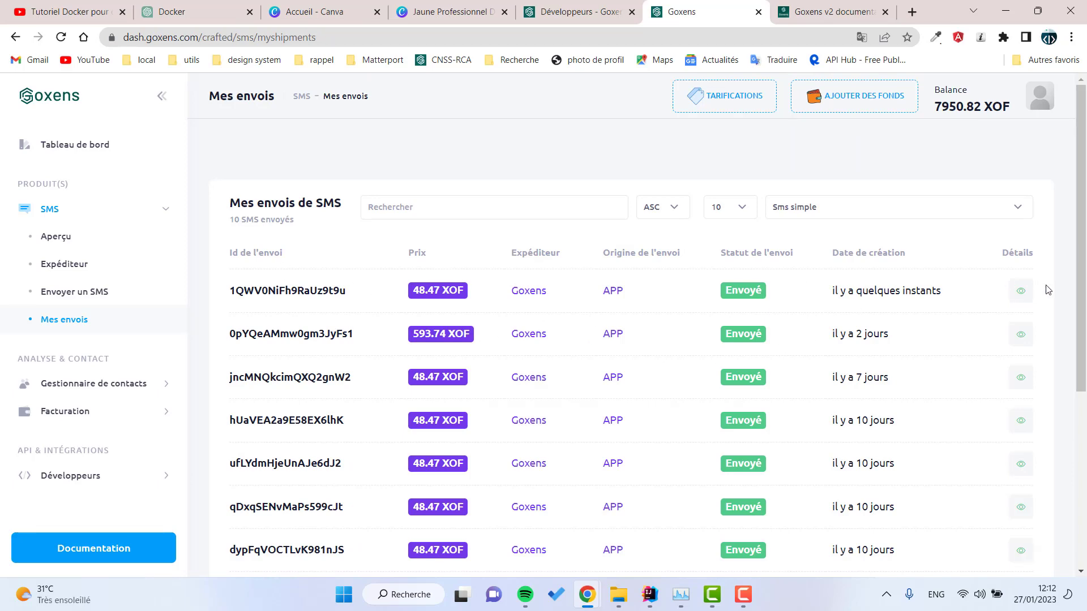
# Step: View the details of the most recent send in Mes envois
pyautogui.click(1027, 298)
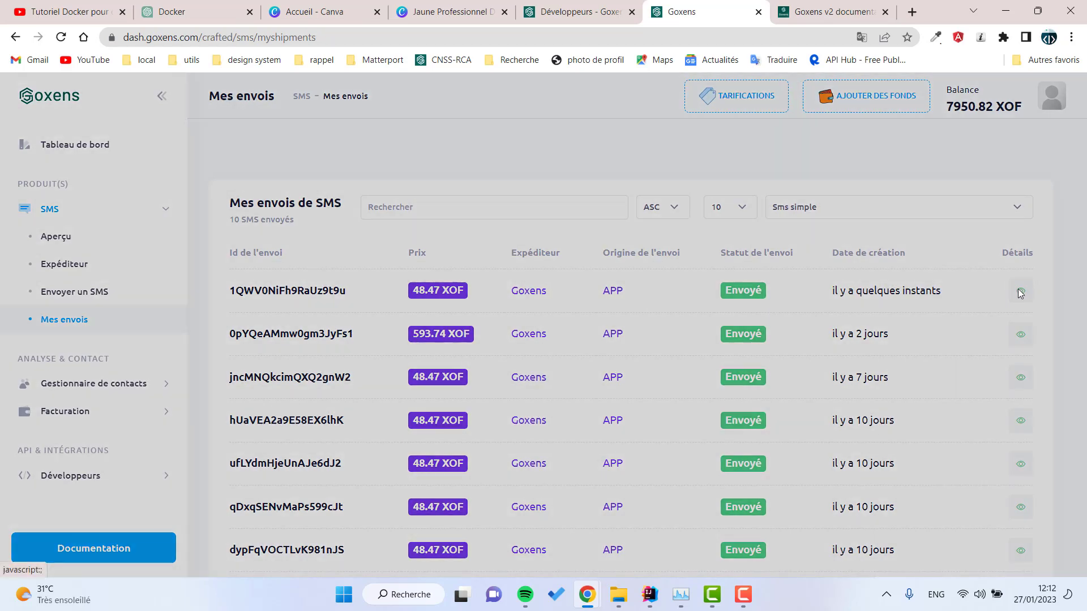
pyautogui.moveTo(482, 296); pyautogui.dragTo(374, 188)
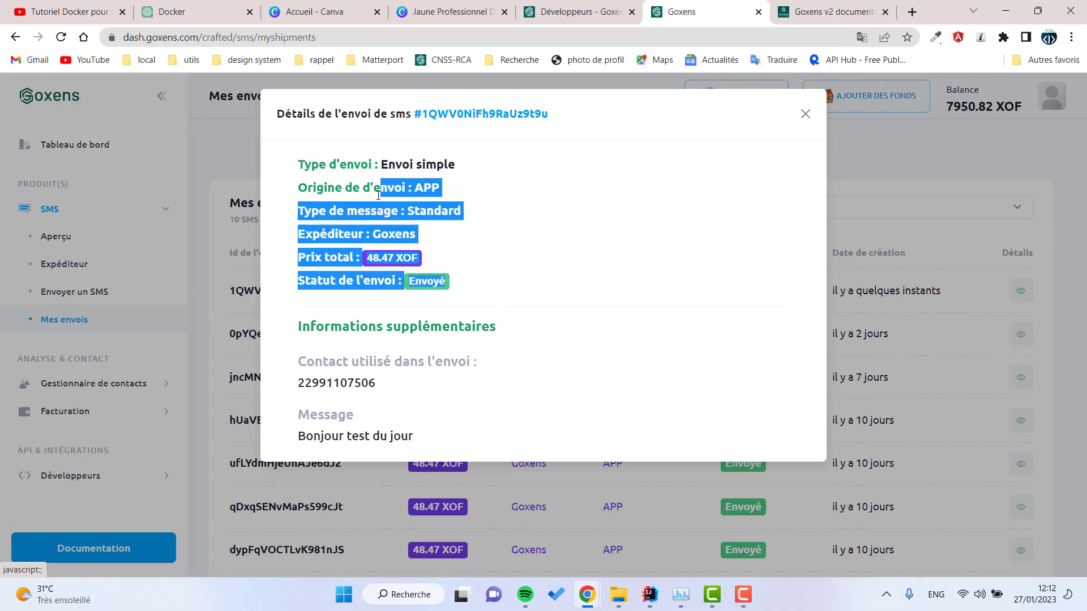
pyautogui.moveTo(311, 164); pyautogui.dragTo(319, 164)
pyautogui.click(805, 113)
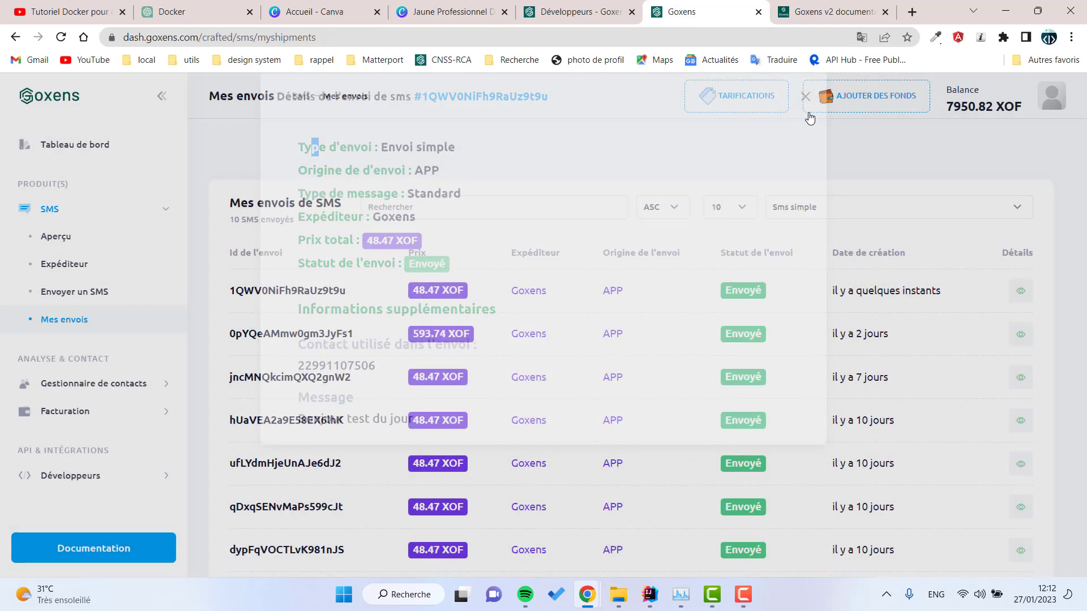
# Step: Filter the send history to 'Sms planifié' and review the scheduled send's details
pyautogui.click(852, 207)
pyautogui.click(853, 235)
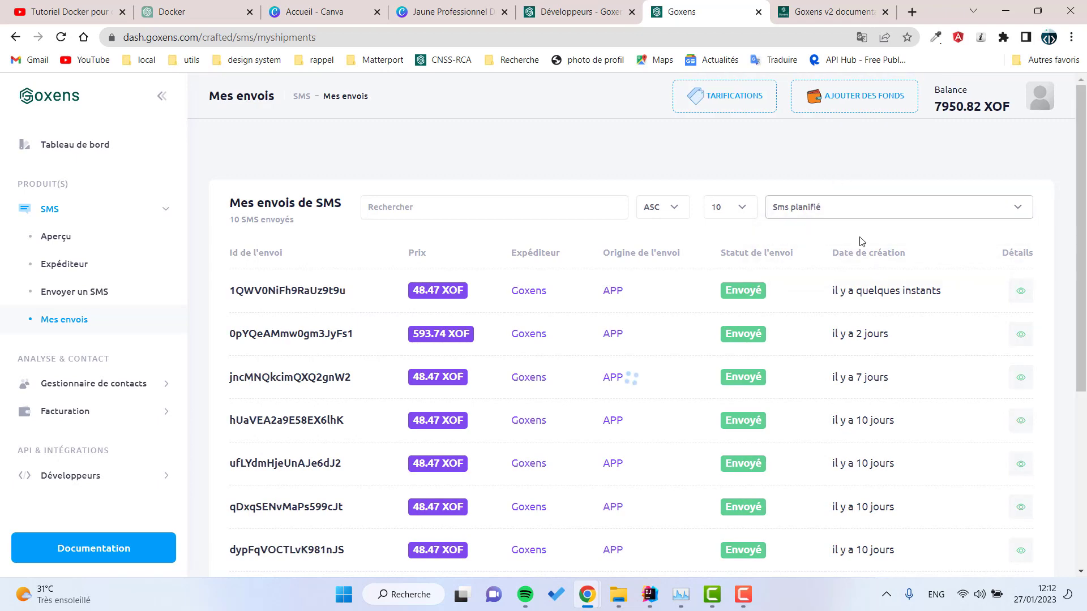
pyautogui.click(1019, 300)
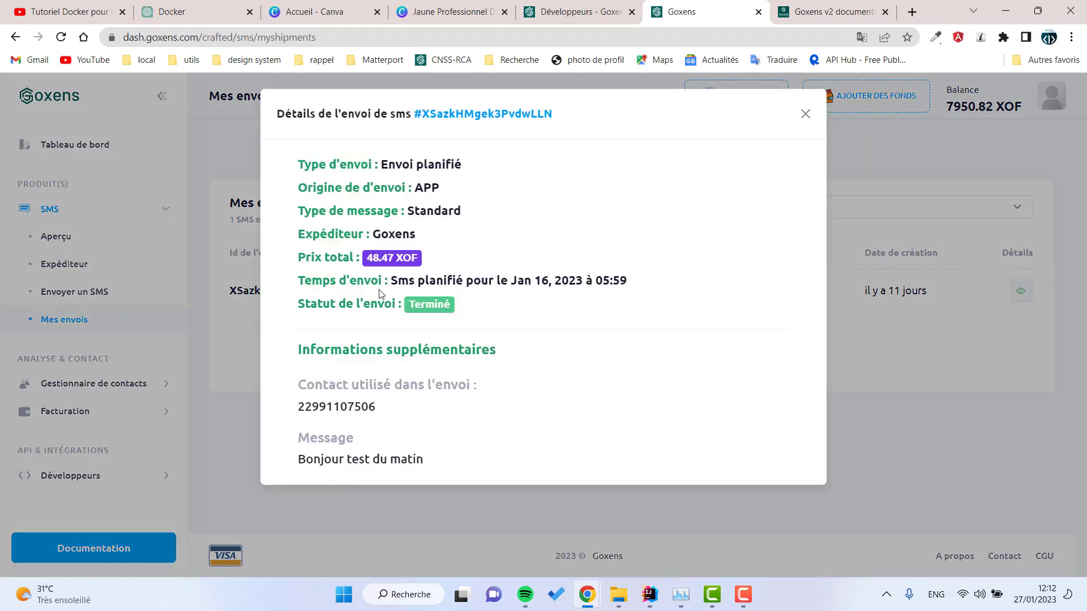
pyautogui.moveTo(396, 406); pyautogui.dragTo(297, 157)
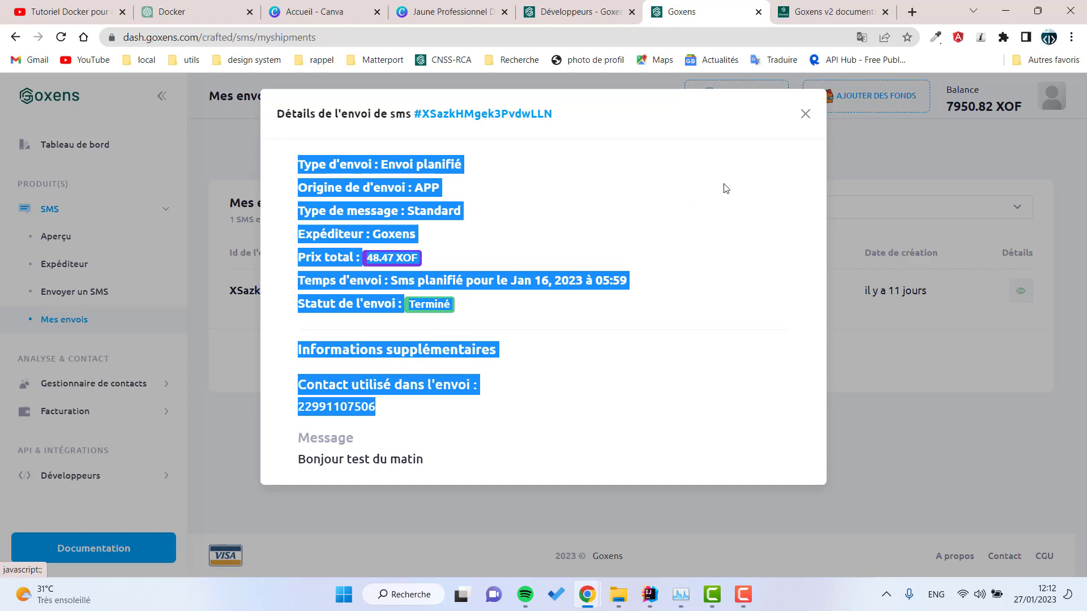
pyautogui.click(805, 113)
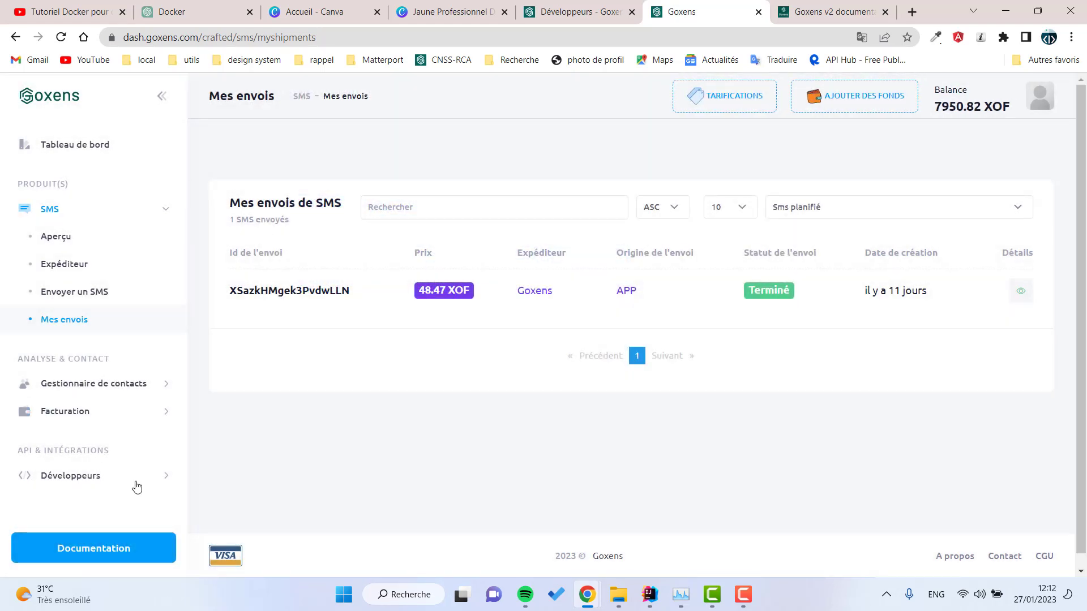
pyautogui.click(136, 484)
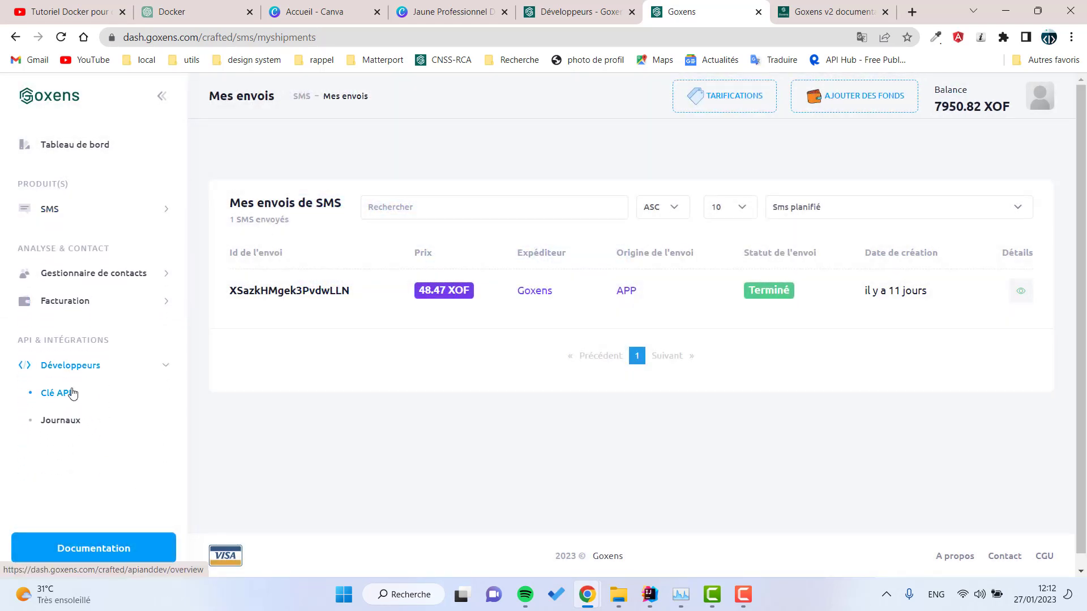
# Step: Regenerate the API key on the Clé API page, then toggle its Statut off and back on
pyautogui.click(71, 392)
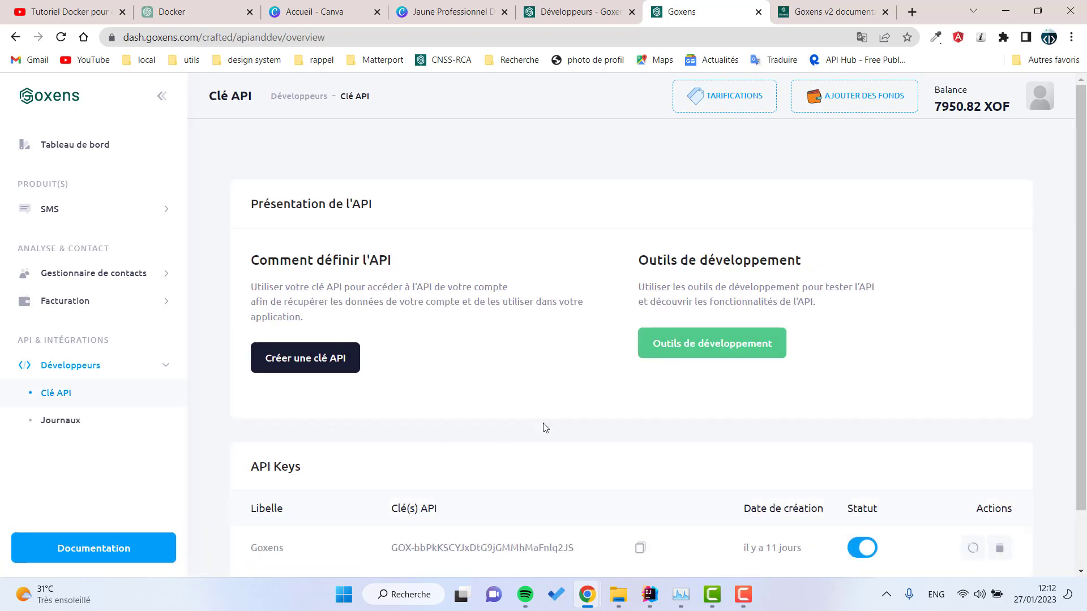
pyautogui.scroll(-2, 679, 453)
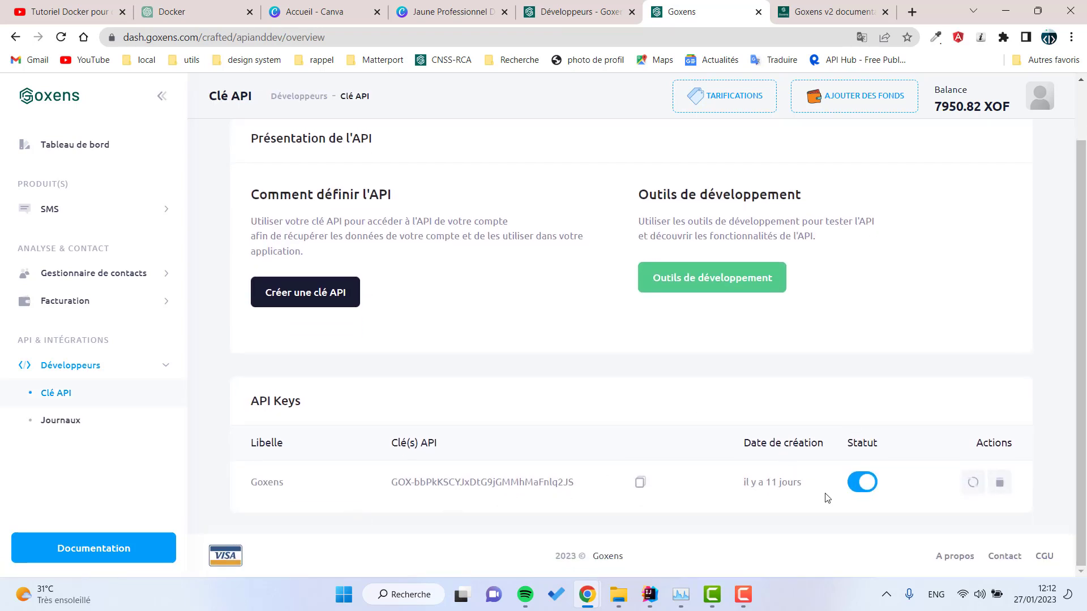
pyautogui.click(973, 482)
pyautogui.click(500, 400)
pyautogui.click(859, 485)
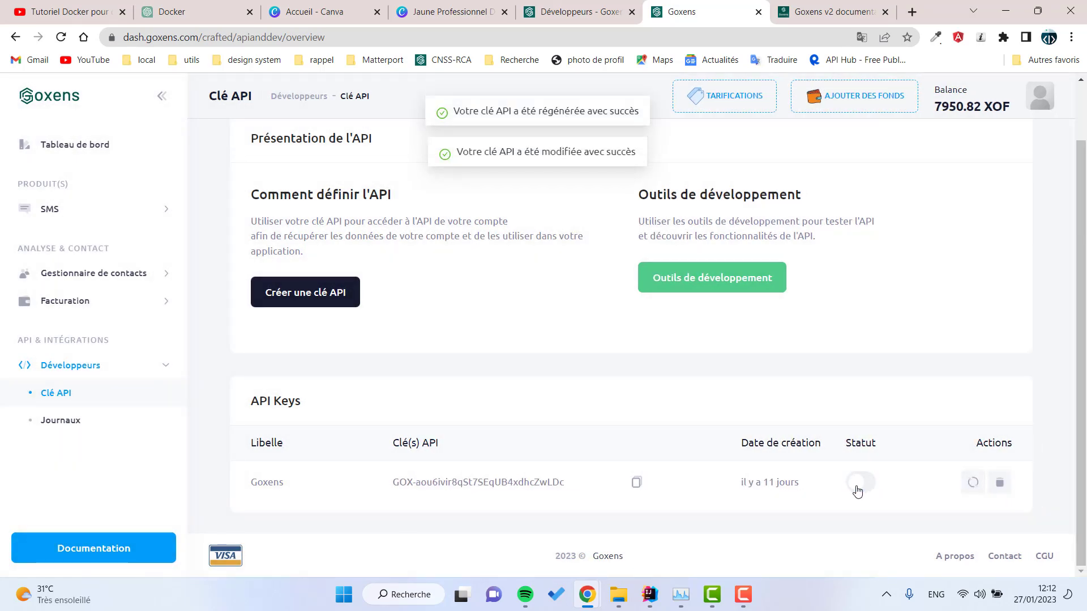
pyautogui.click(857, 486)
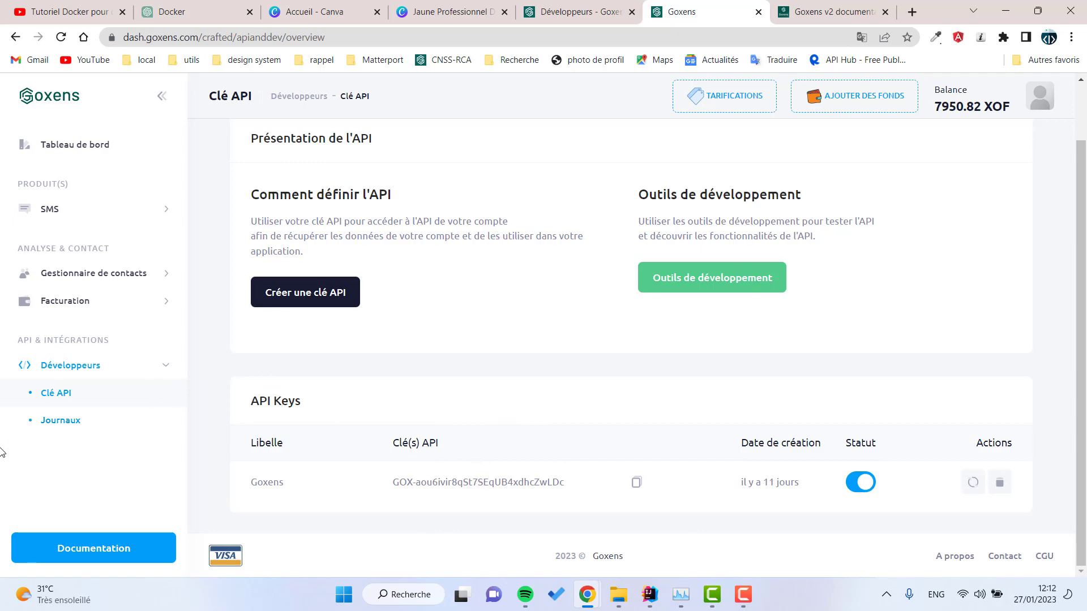
# Step: Open and close the 'Créer une clé API' form without saving, then return to Tableau de bord
pyautogui.click(306, 300)
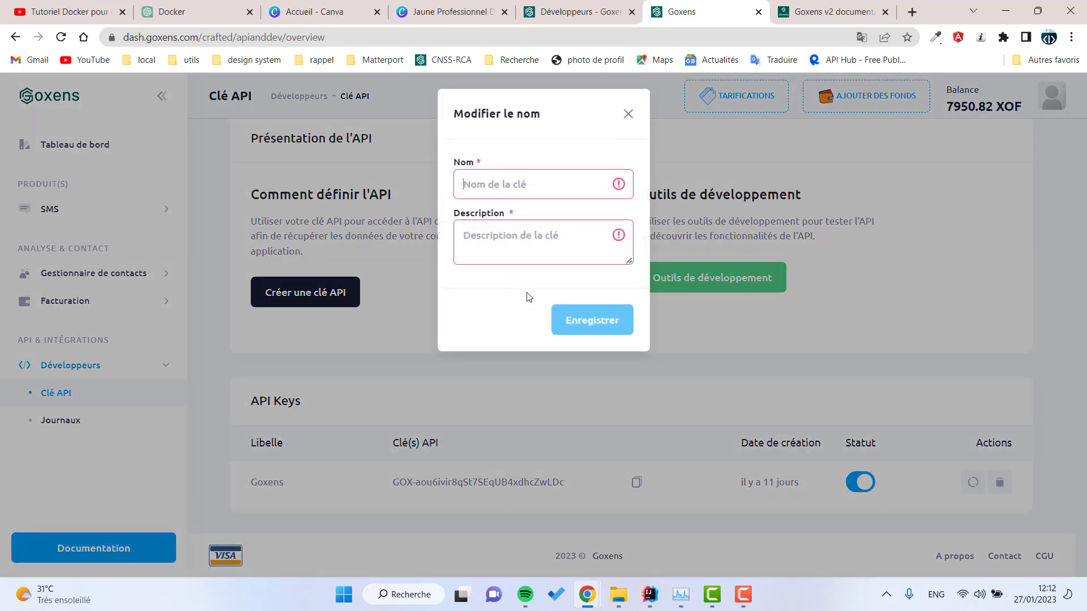
pyautogui.click(628, 112)
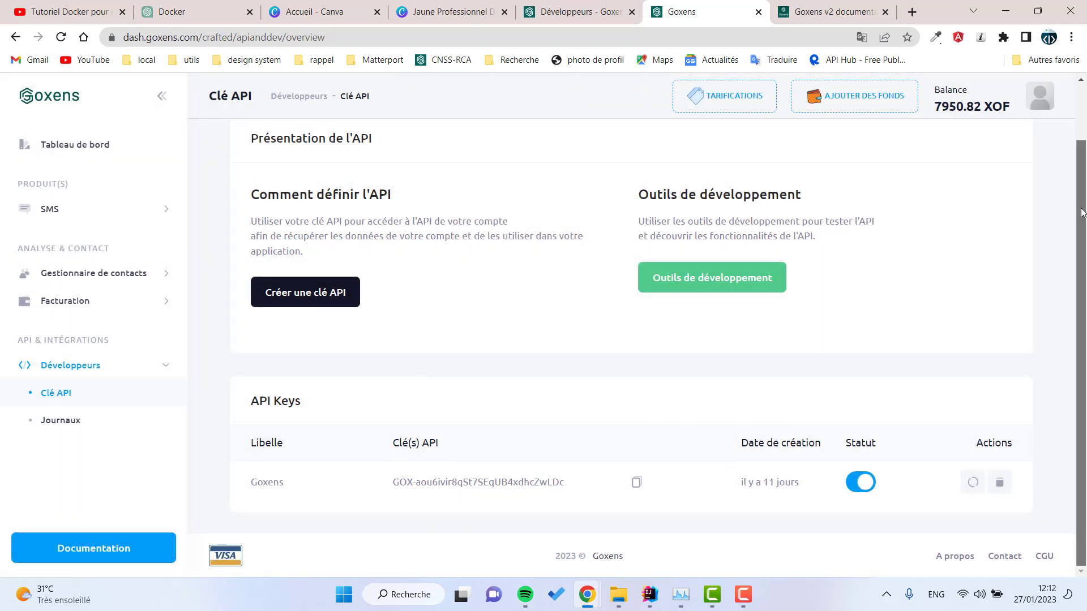
pyautogui.scroll(2, 1057, 97)
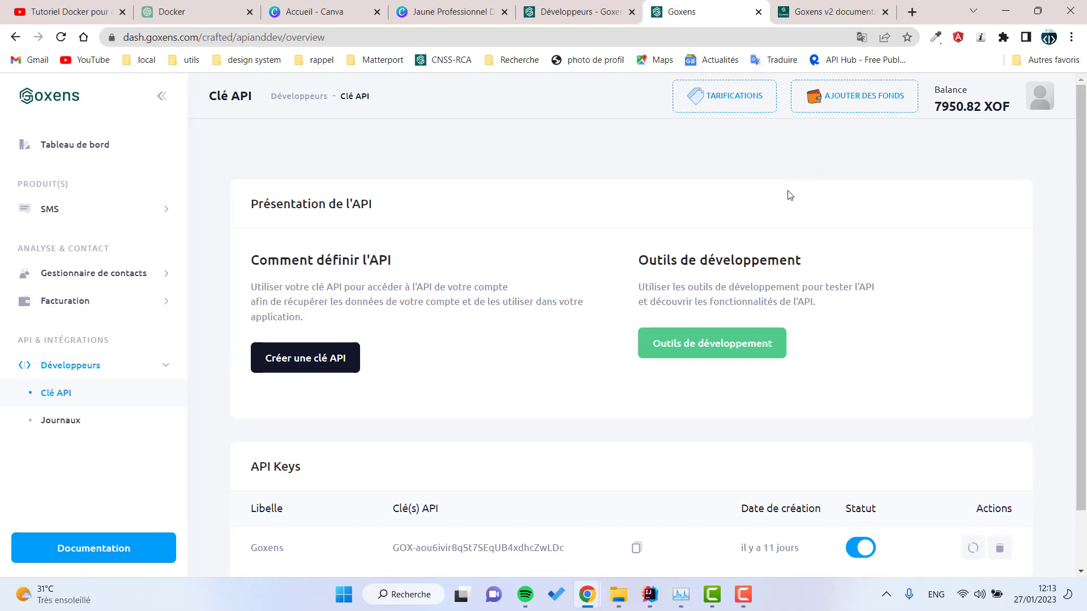
pyautogui.click(97, 157)
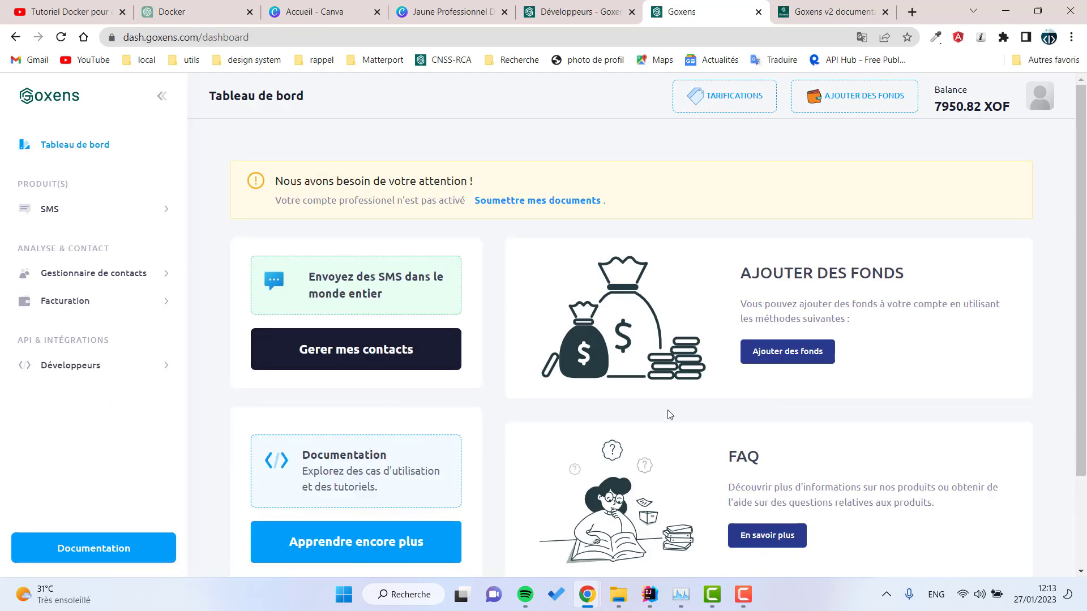